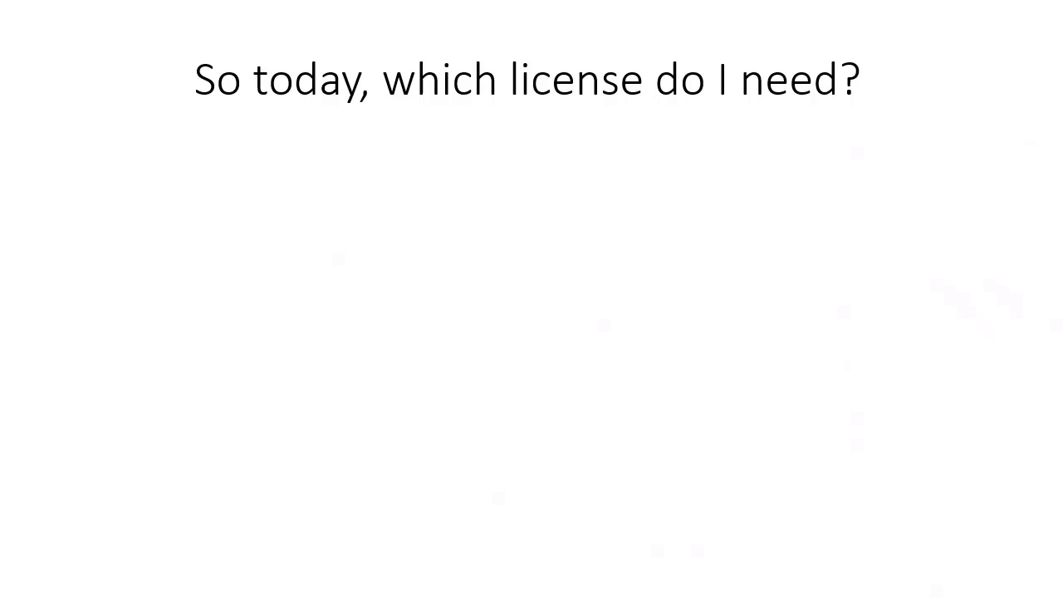
{"action": "key", "text": "Right"}
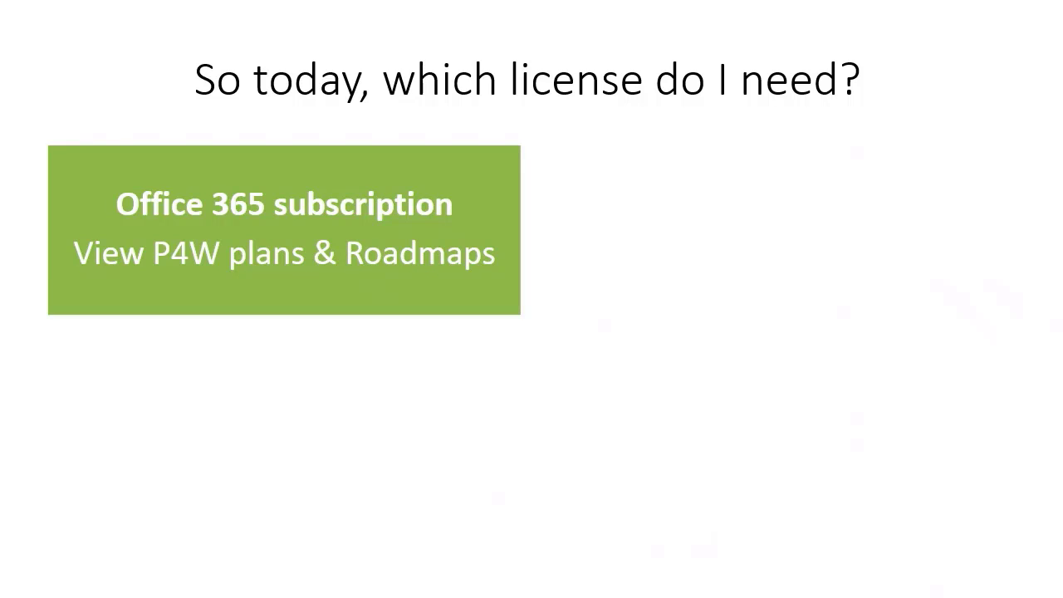
{"action": "key", "text": "Right"}
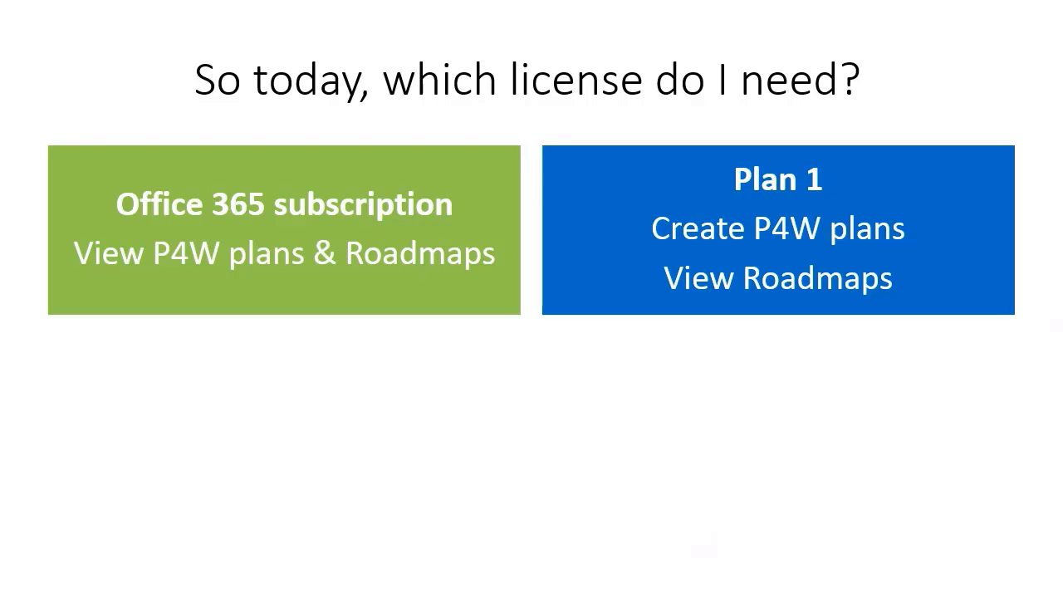
{"action": "key", "text": "Right"}
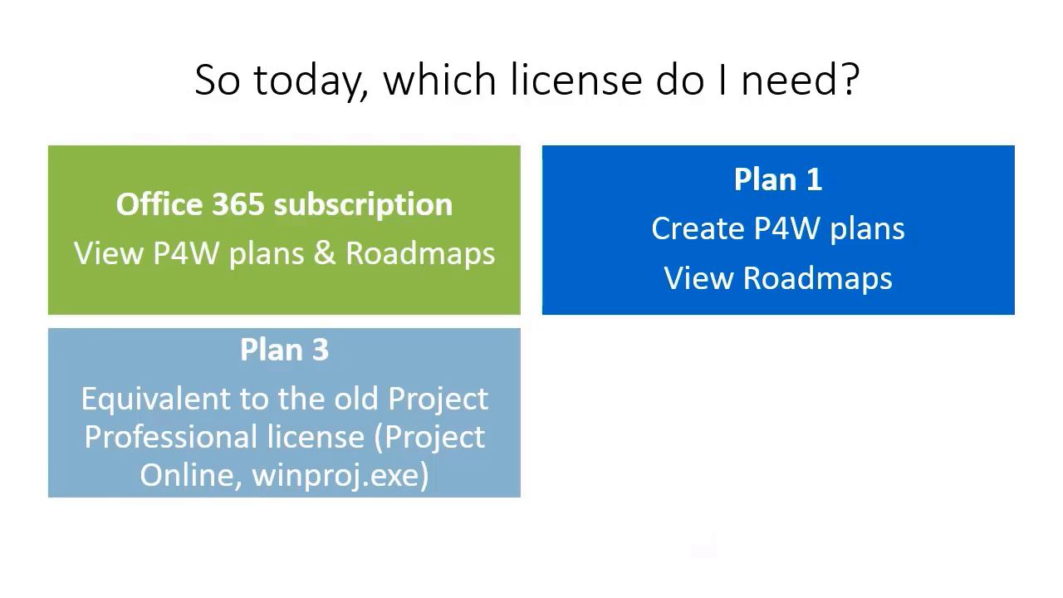
{"action": "key", "text": "Right"}
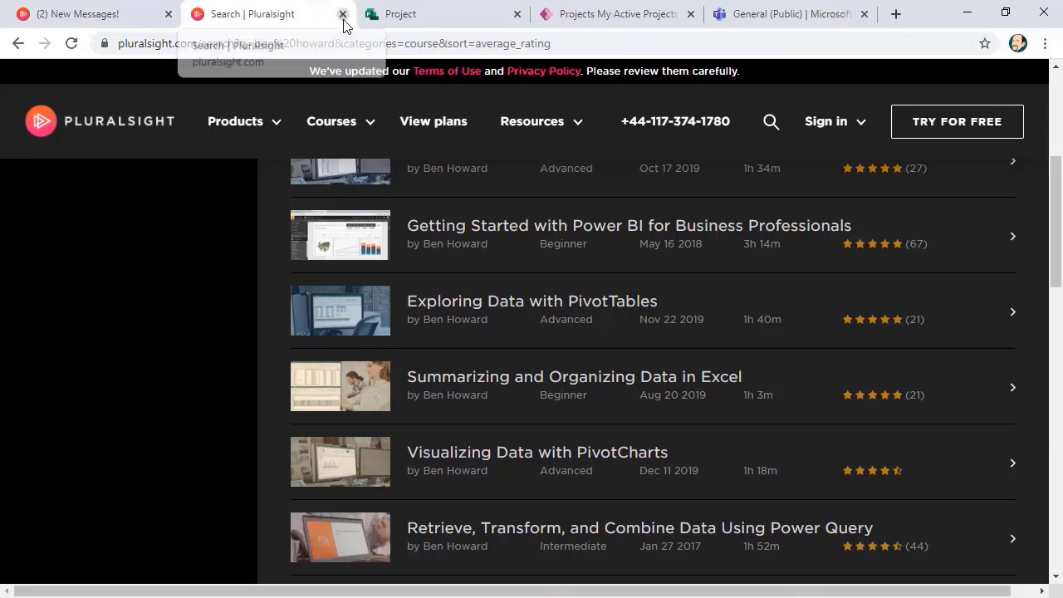
- Close the two Pluralsight browser tabs
{"action": "left_click", "coordinate": [340, 17]}
{"action": "left_click", "coordinate": [137, 15]}
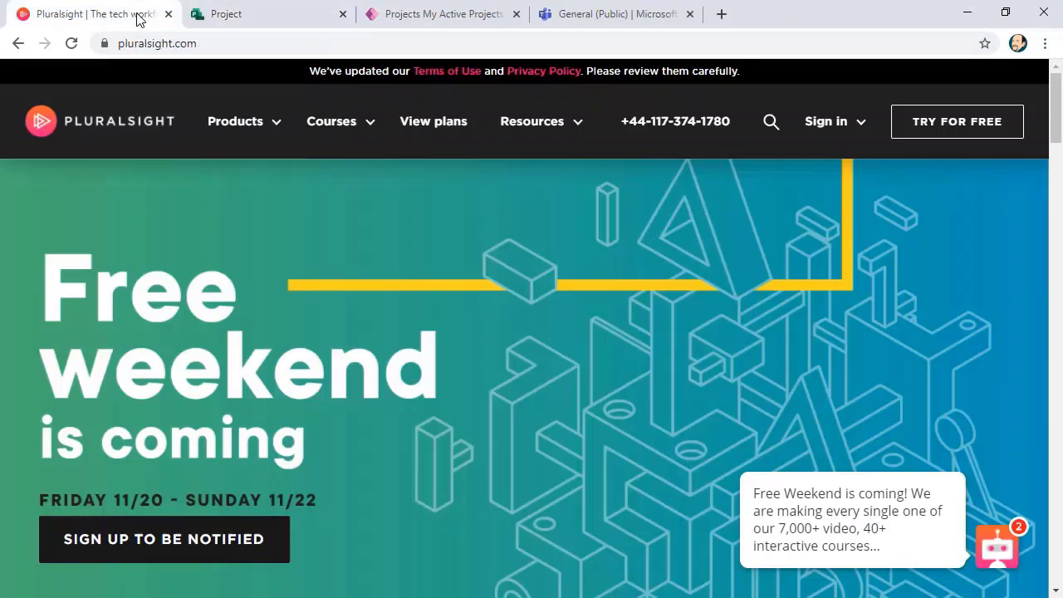
{"action": "left_click", "coordinate": [168, 14]}
- Close the existing Project tab, load project.microsoft.com in a new one, and open Project from the Office 365 app list
{"action": "left_click", "coordinate": [276, 46]}
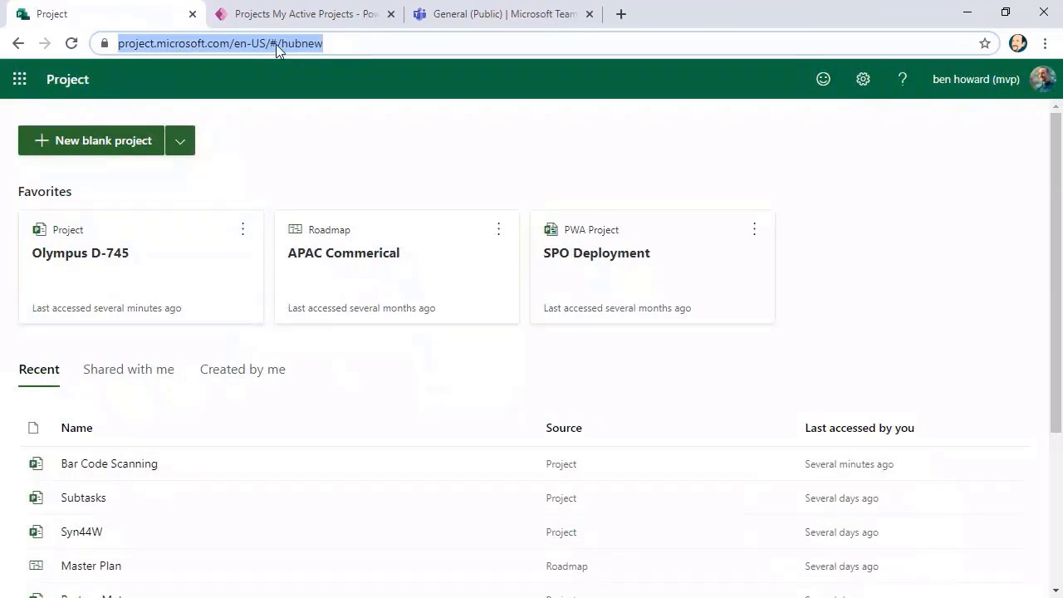
{"action": "left_click", "coordinate": [328, 45]}
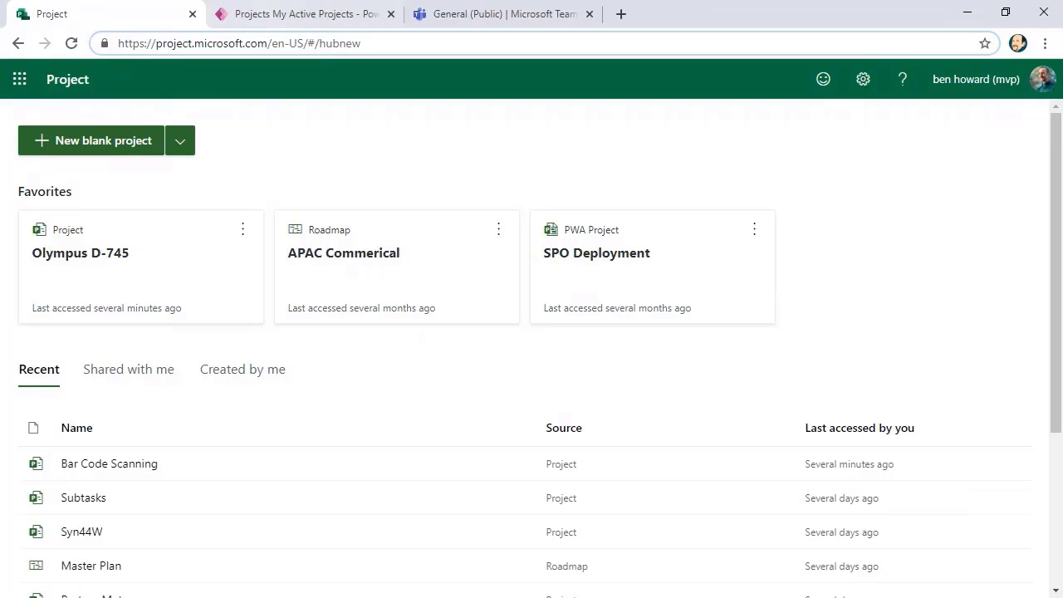
{"action": "left_click", "coordinate": [192, 14]}
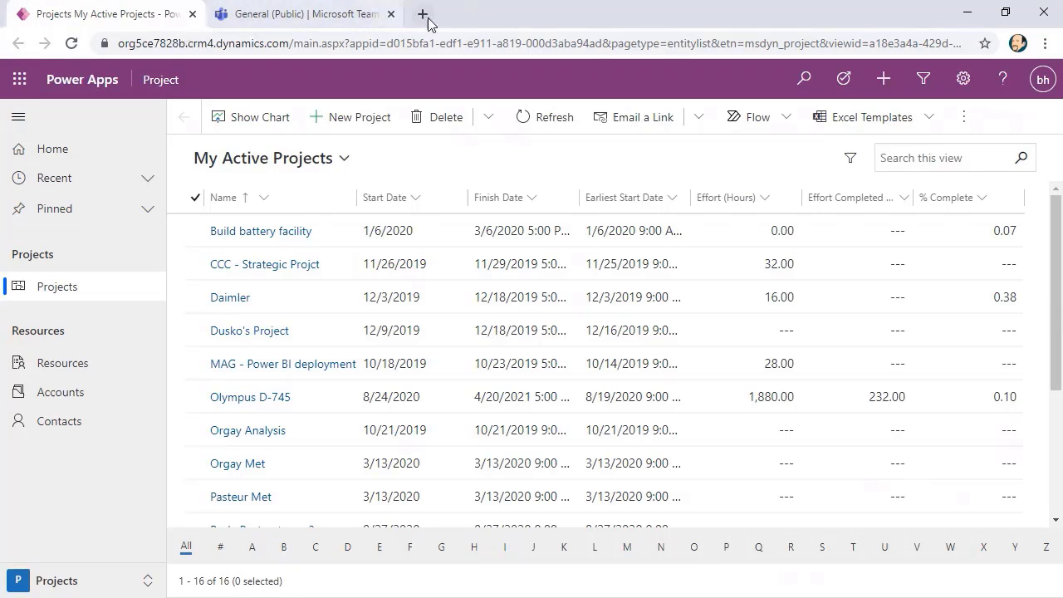
{"action": "left_click", "coordinate": [428, 18]}
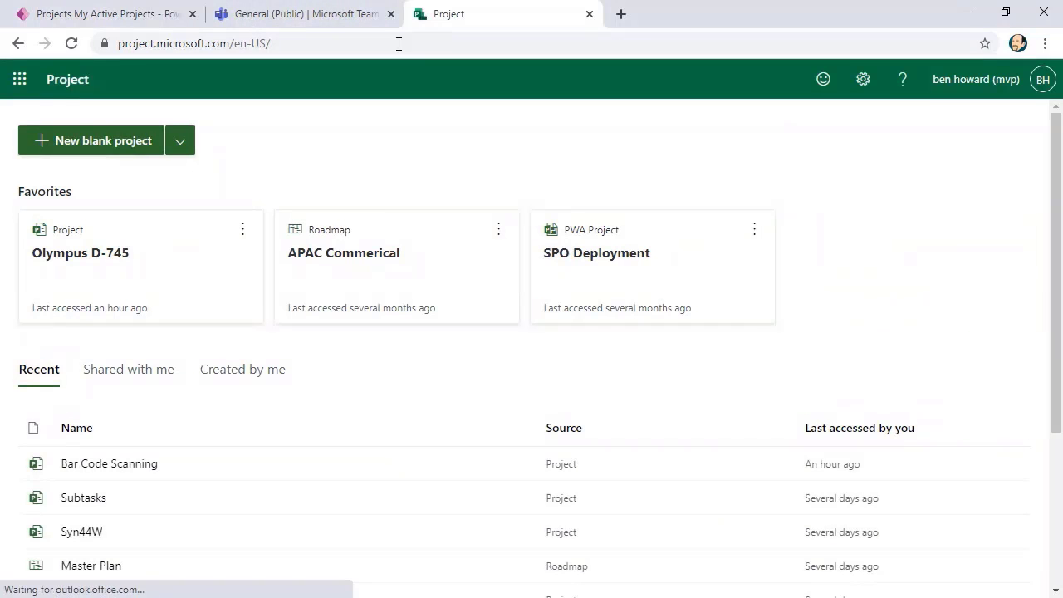
{"action": "left_click", "coordinate": [20, 82]}
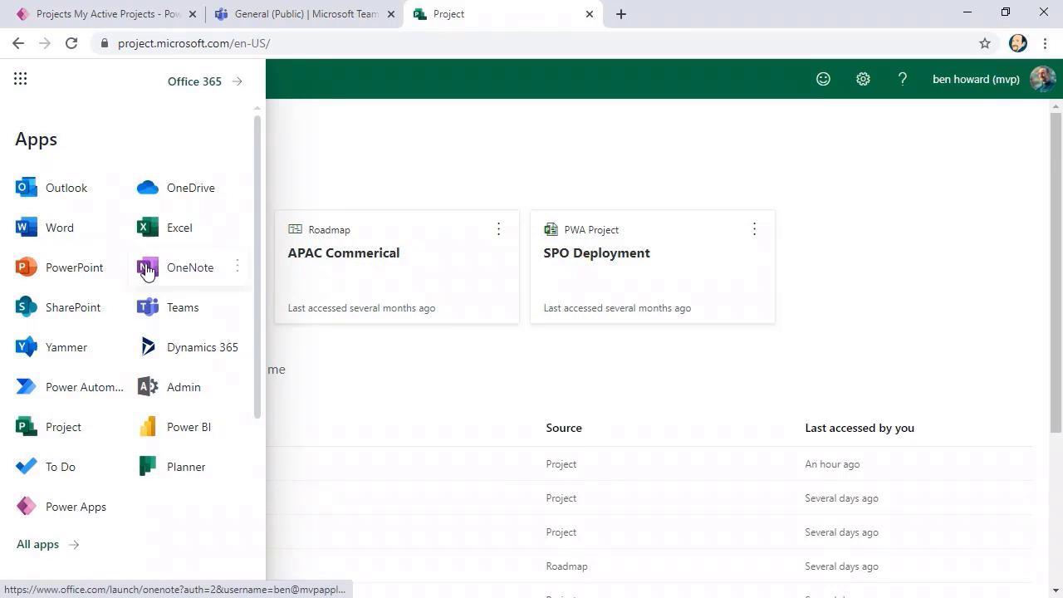
{"action": "left_click", "coordinate": [31, 433]}
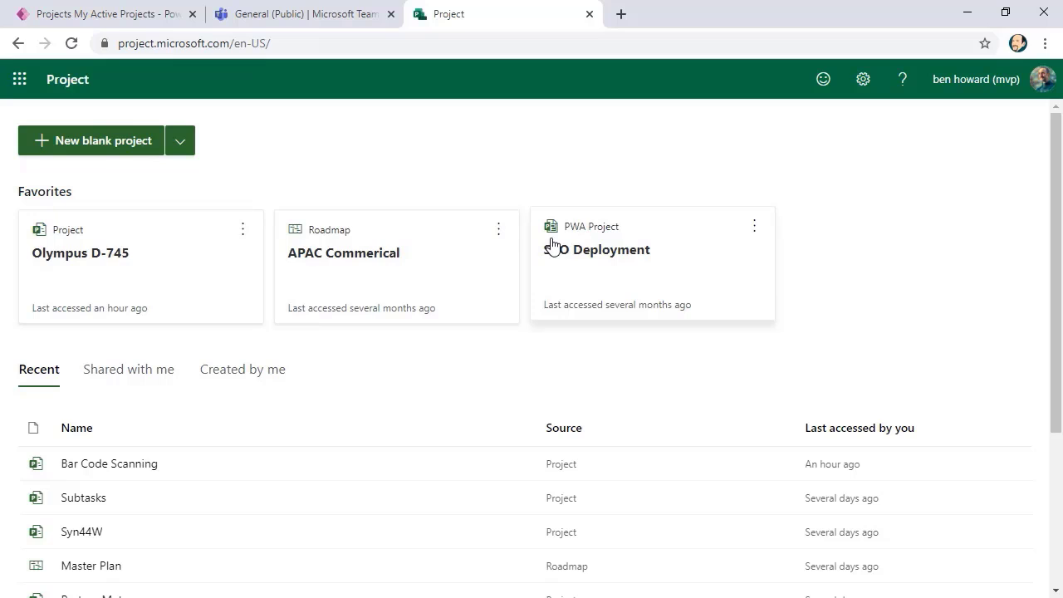
- Review the recent projects, those shared with the account and those created by it, down to the Project Online link
{"action": "scroll", "coordinate": [291, 396], "scroll_direction": "down", "scroll_amount": 3}
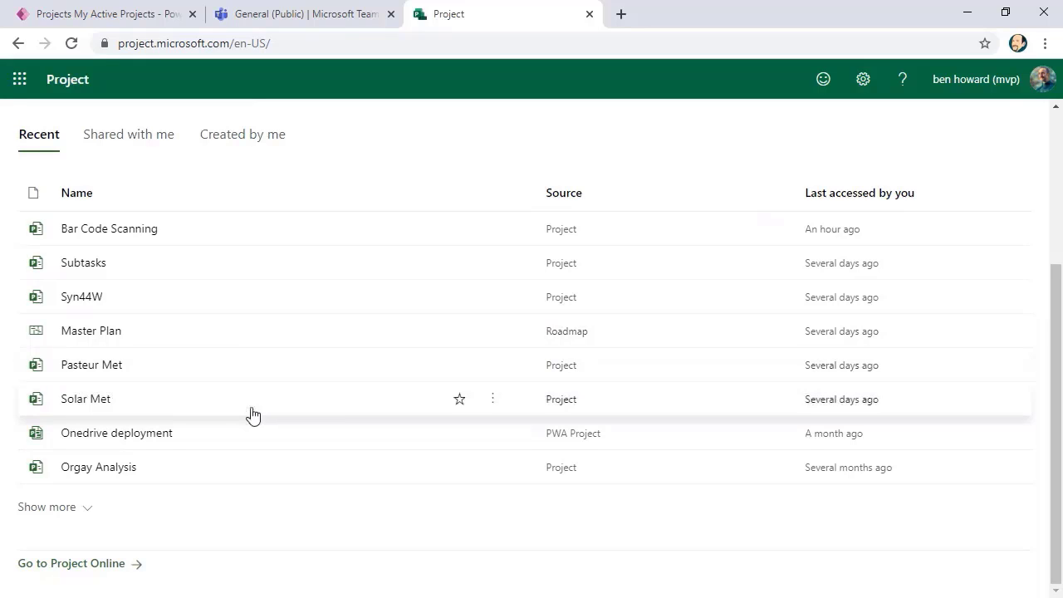
{"action": "left_click", "coordinate": [135, 135]}
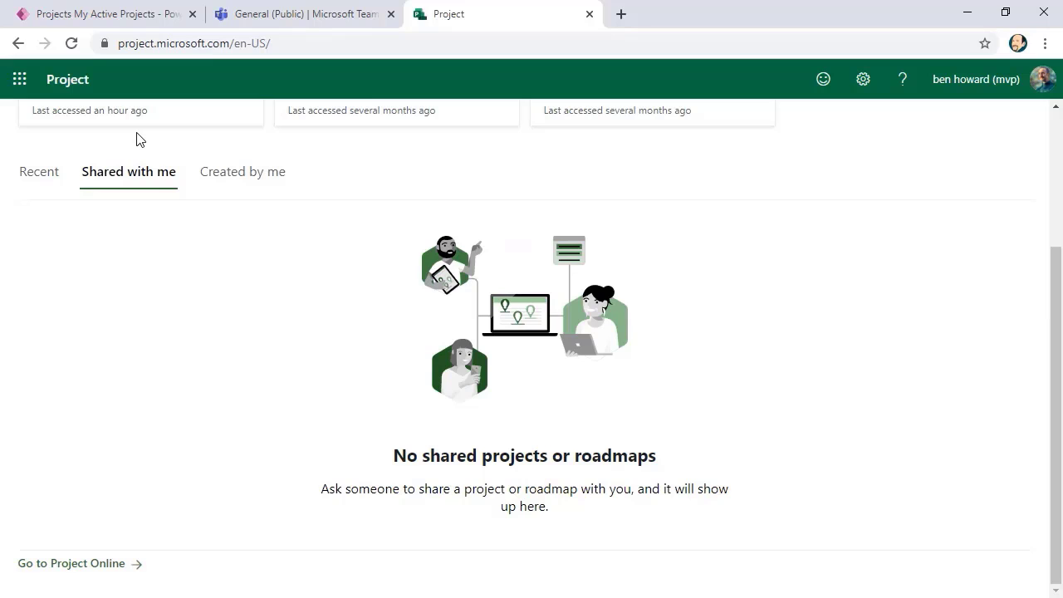
{"action": "left_click", "coordinate": [245, 189]}
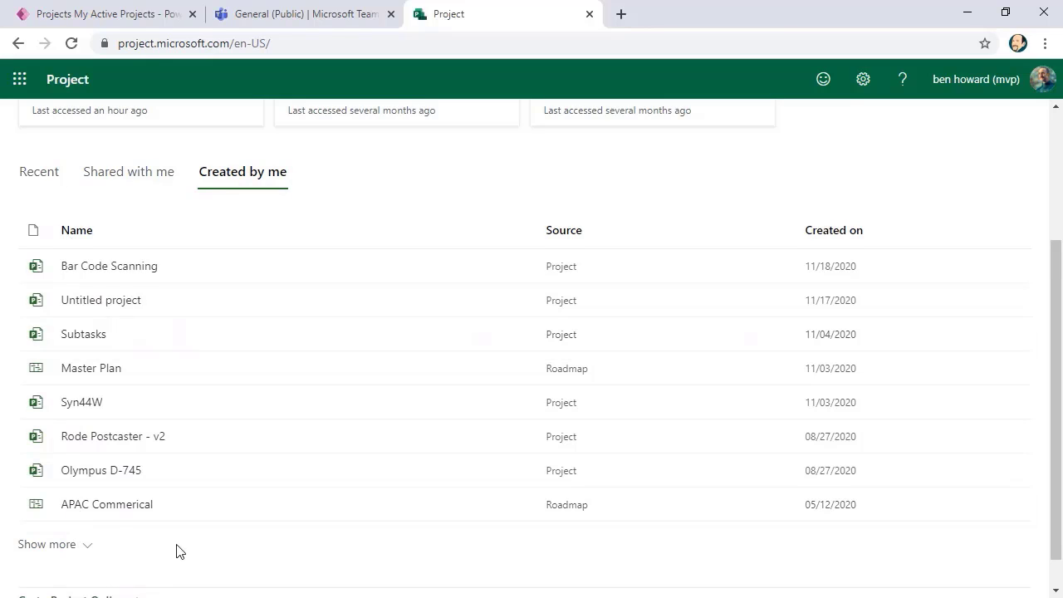
{"action": "scroll", "coordinate": [176, 551], "scroll_direction": "down", "scroll_amount": 1}
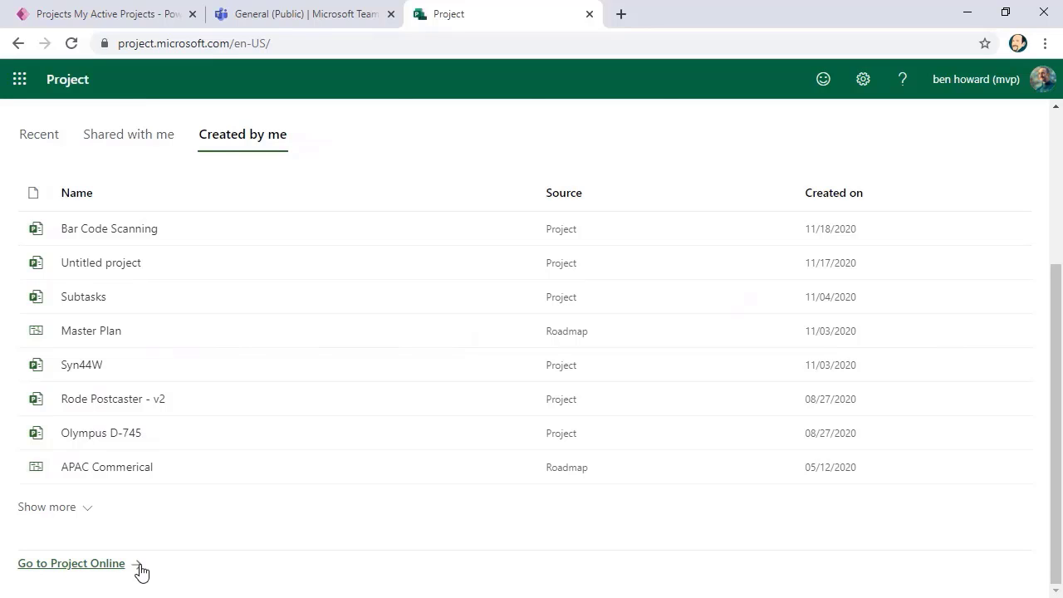
{"action": "scroll", "coordinate": [141, 572], "scroll_direction": "up", "scroll_amount": 1}
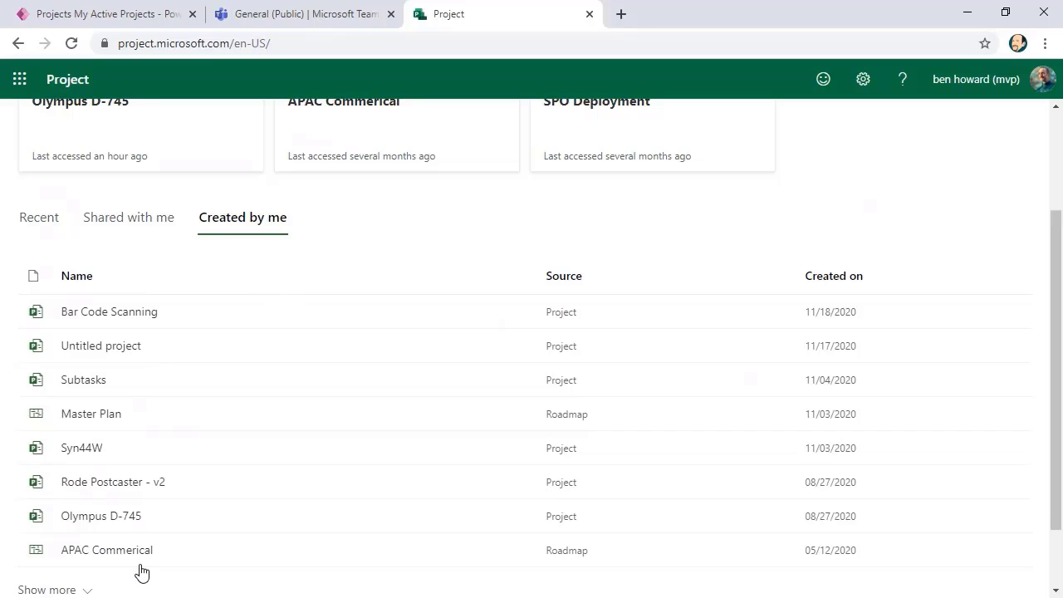
{"action": "scroll", "coordinate": [141, 572], "scroll_direction": "up", "scroll_amount": 2}
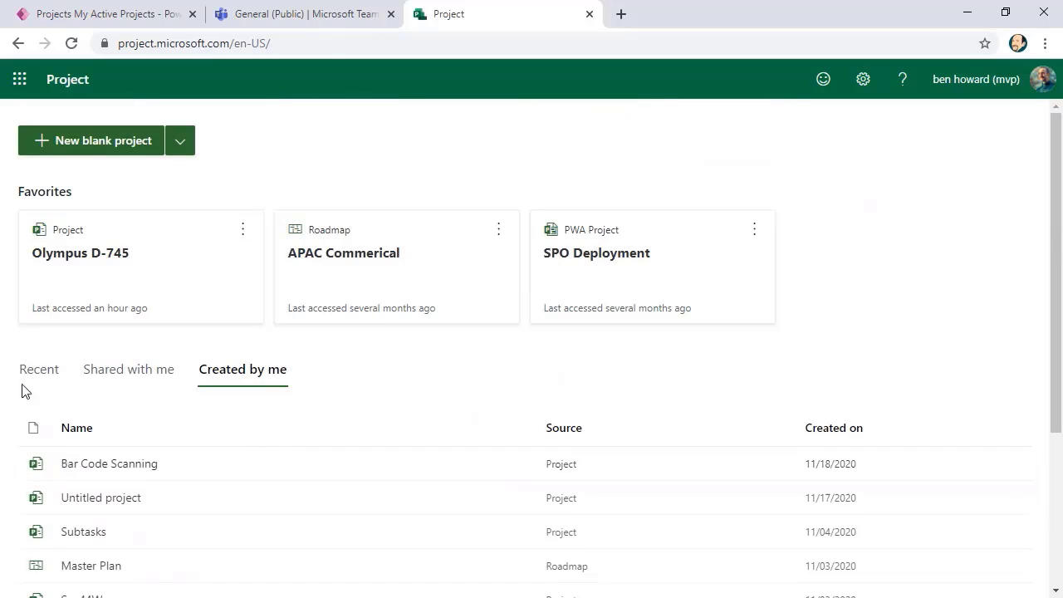
- Create a new blank project and name it "M365 Go to Market Project" in its project details
{"action": "left_click", "coordinate": [81, 150]}
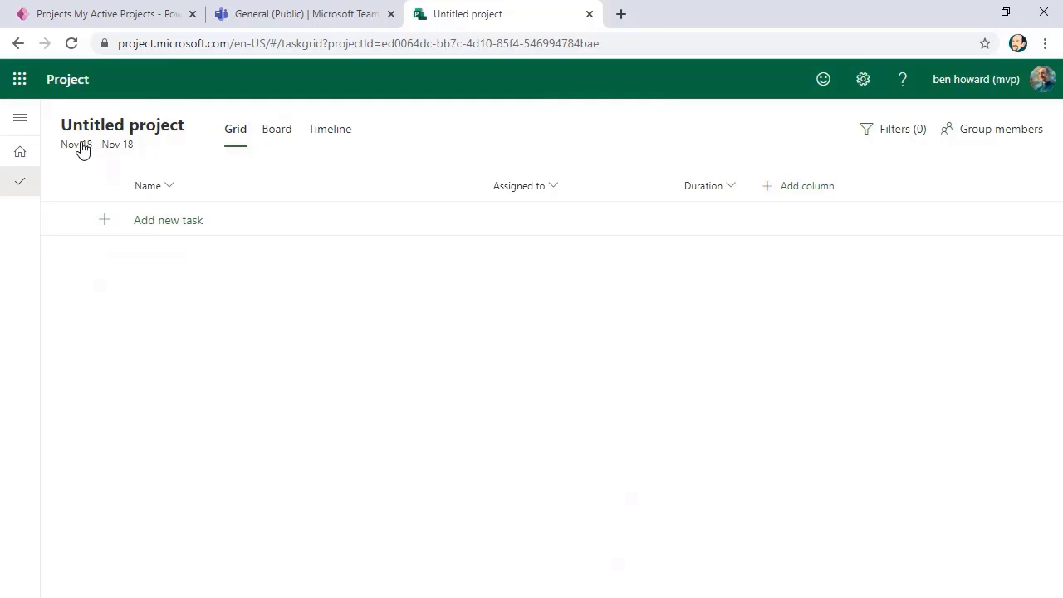
{"action": "left_click", "coordinate": [94, 131]}
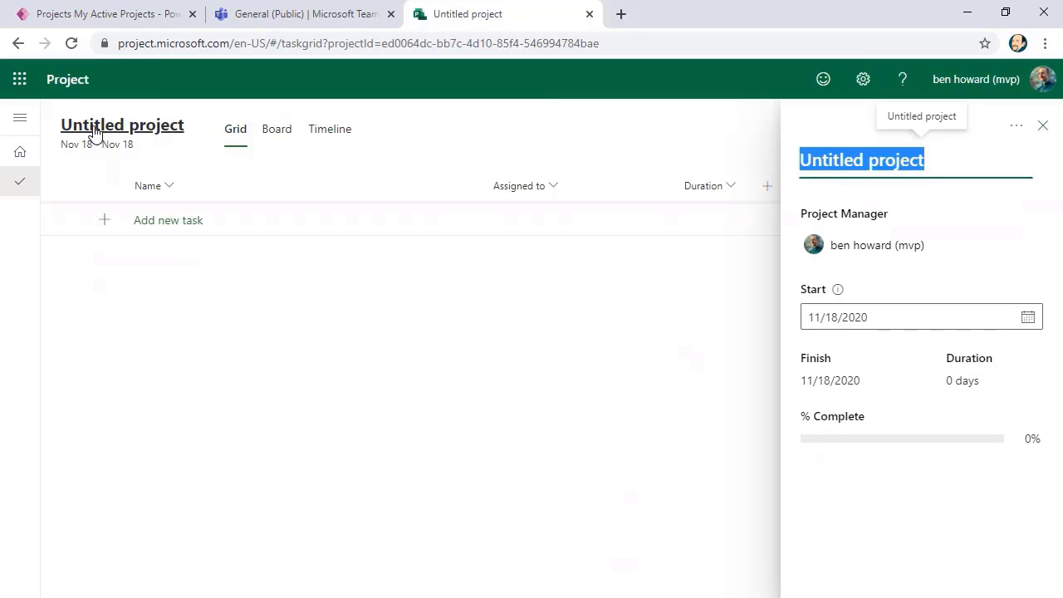
{"action": "type", "text": "M365"}
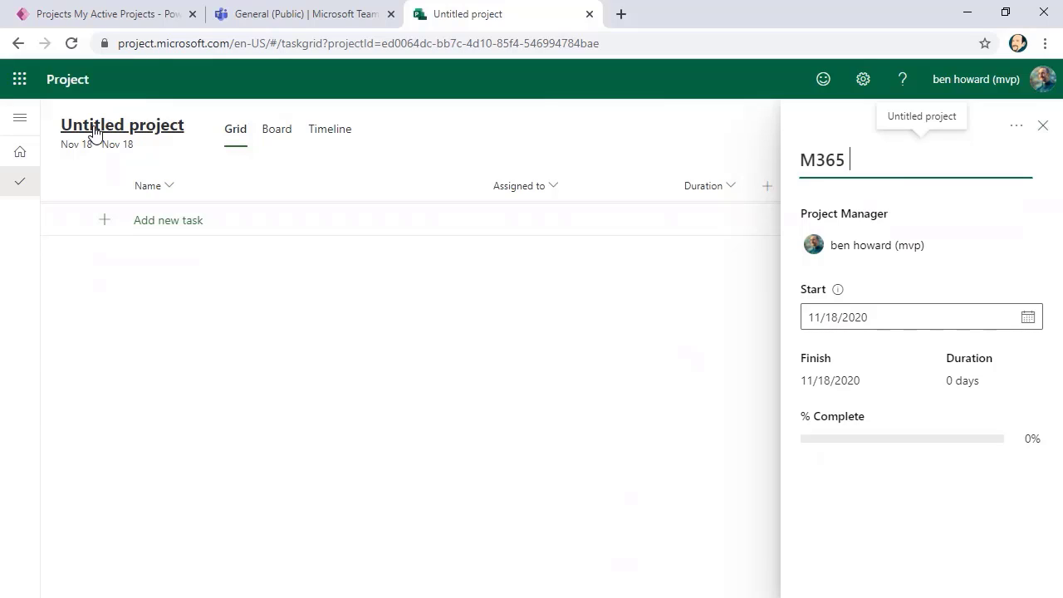
{"action": "type", "text": " Goto Market Project"}
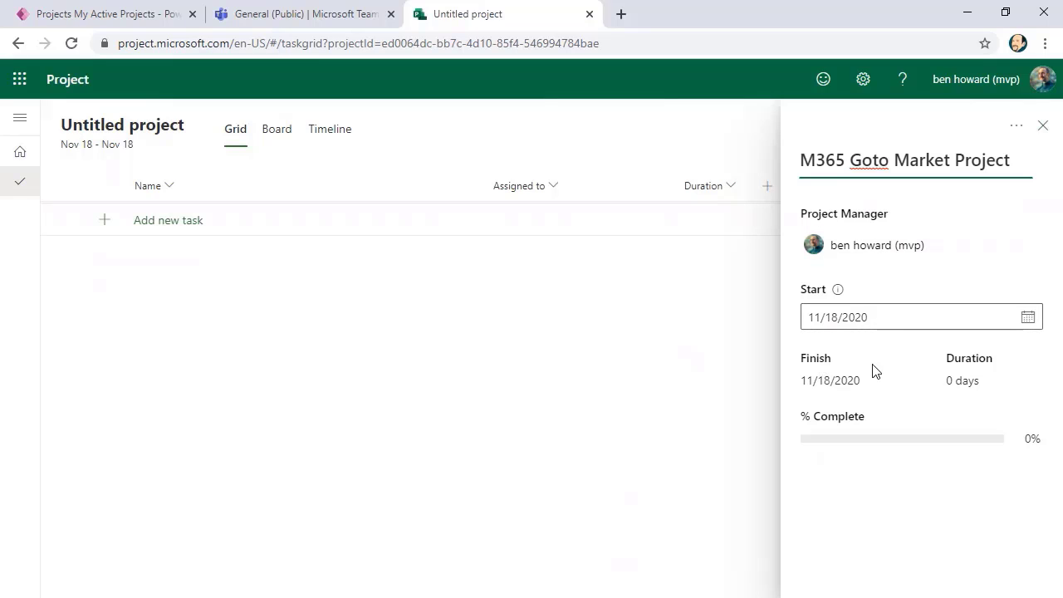
{"action": "left_click", "coordinate": [872, 160]}
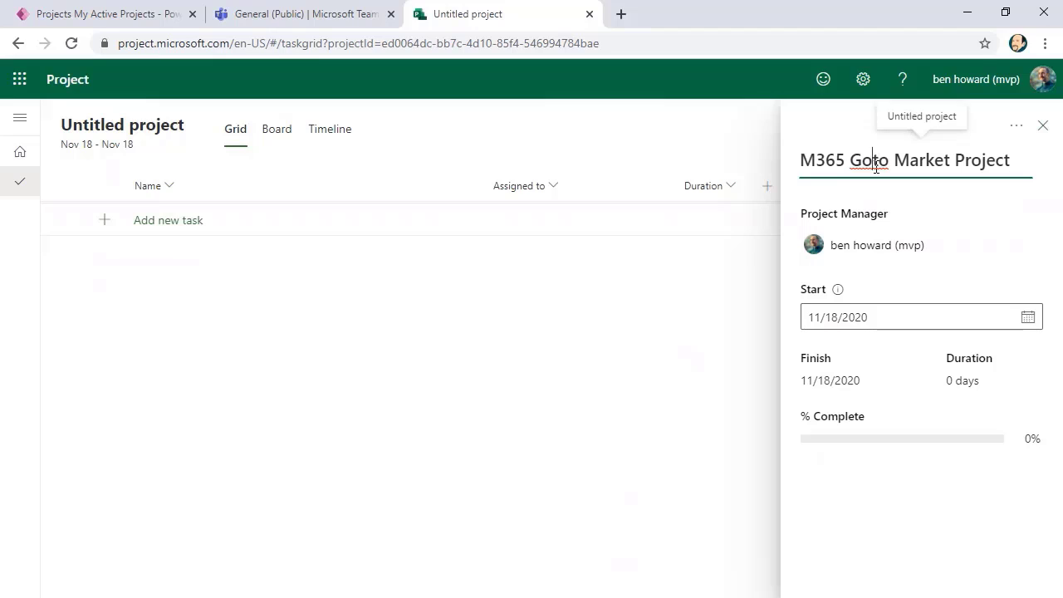
{"action": "type", "text": "-"}
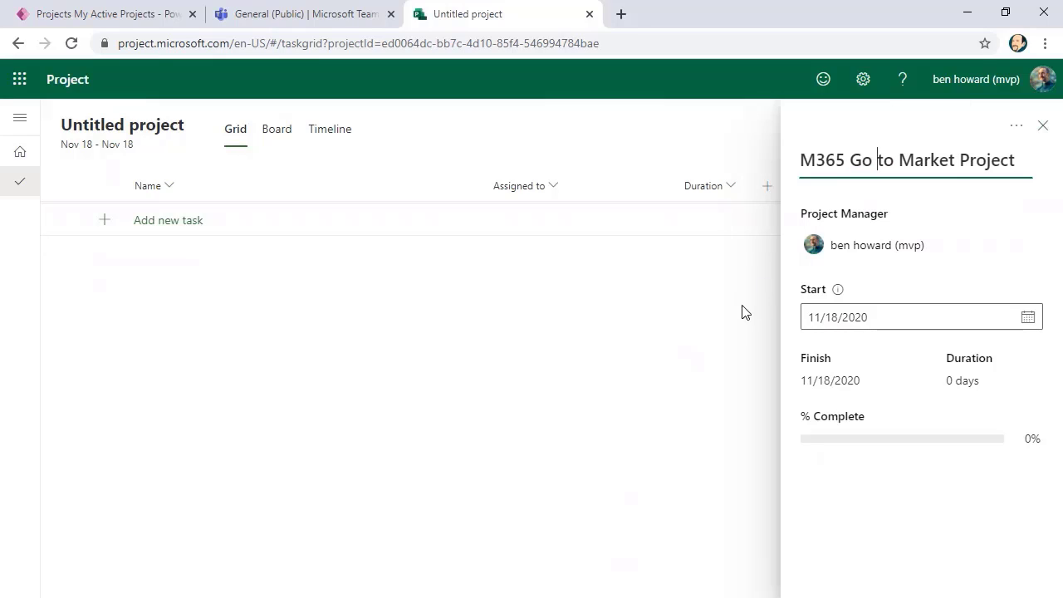
{"action": "left_click", "coordinate": [741, 312]}
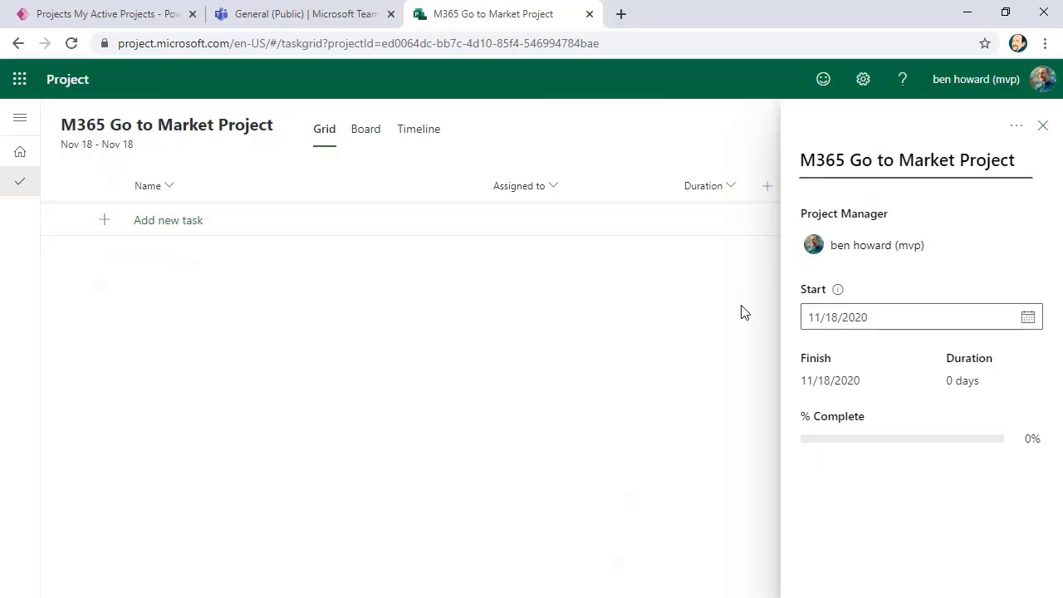
{"action": "left_click", "coordinate": [1043, 126]}
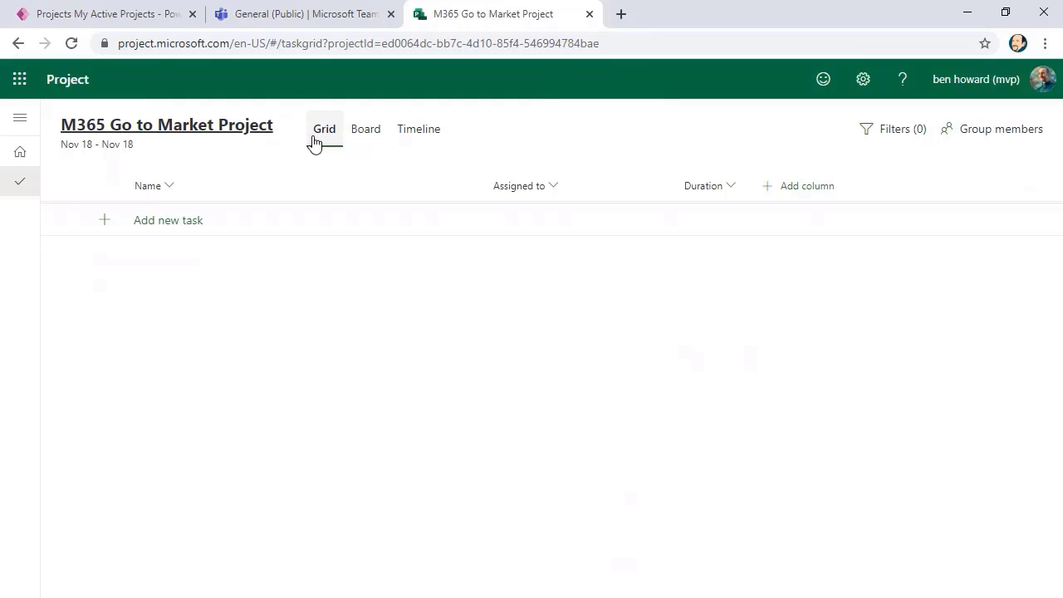
- Add the tasks "Phase 1 - Stakeholder Analysis", "Speak to stakeholders", "Write report" and "Phase 1 completed" to the grid
{"action": "left_click", "coordinate": [173, 226]}
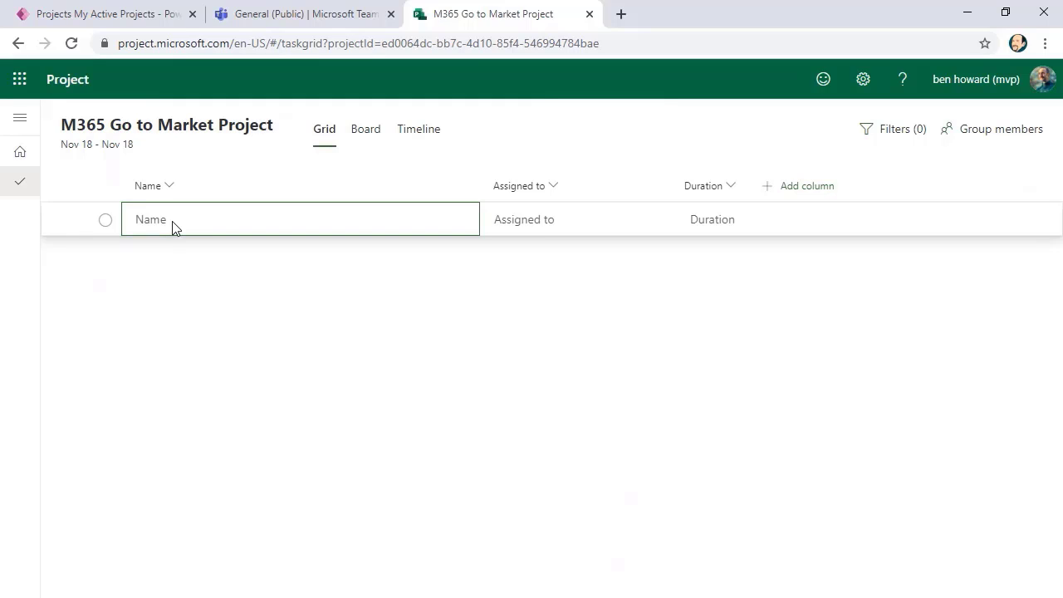
{"action": "type", "text": "Phase 1 - Stakeholder Analysis"}
{"action": "key", "text": "Return"}
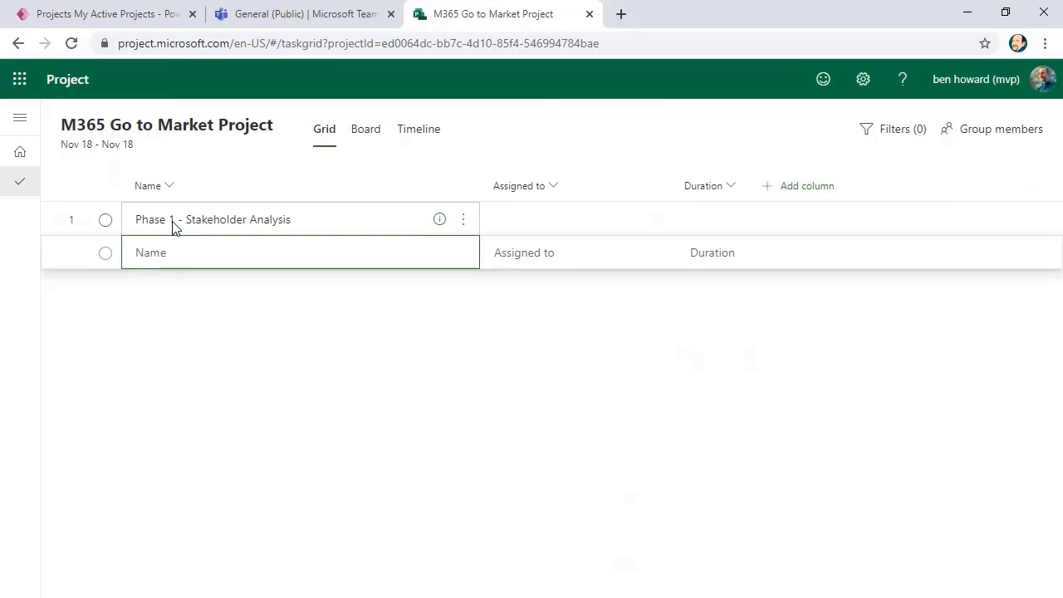
{"action": "type", "text": "Speak to stakeholders"}
{"action": "key", "text": "Return"}
{"action": "type", "text": "Write "}
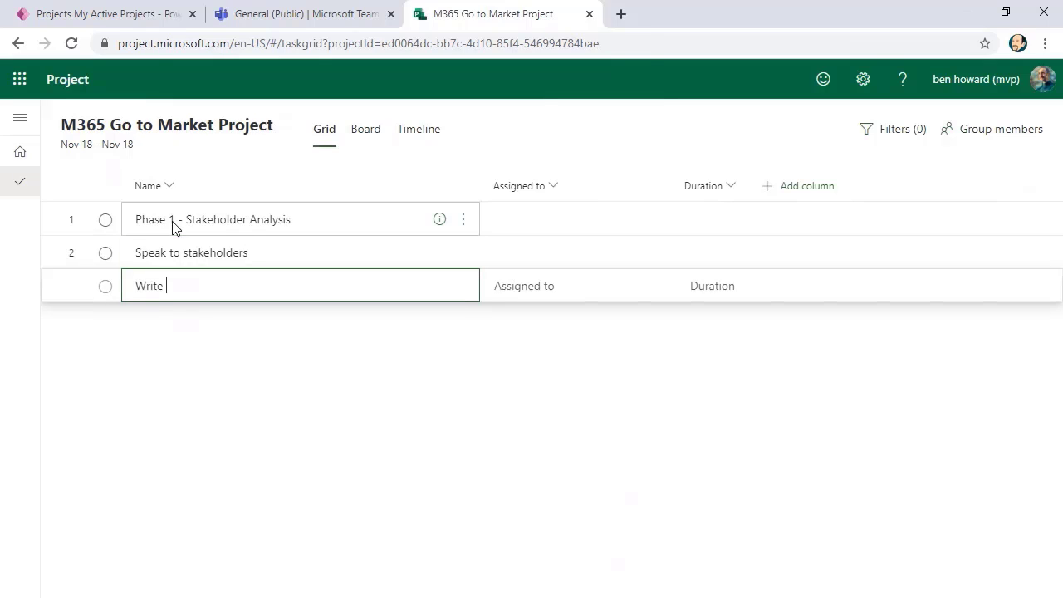
{"action": "type", "text": "report"}
{"action": "key", "text": "Return"}
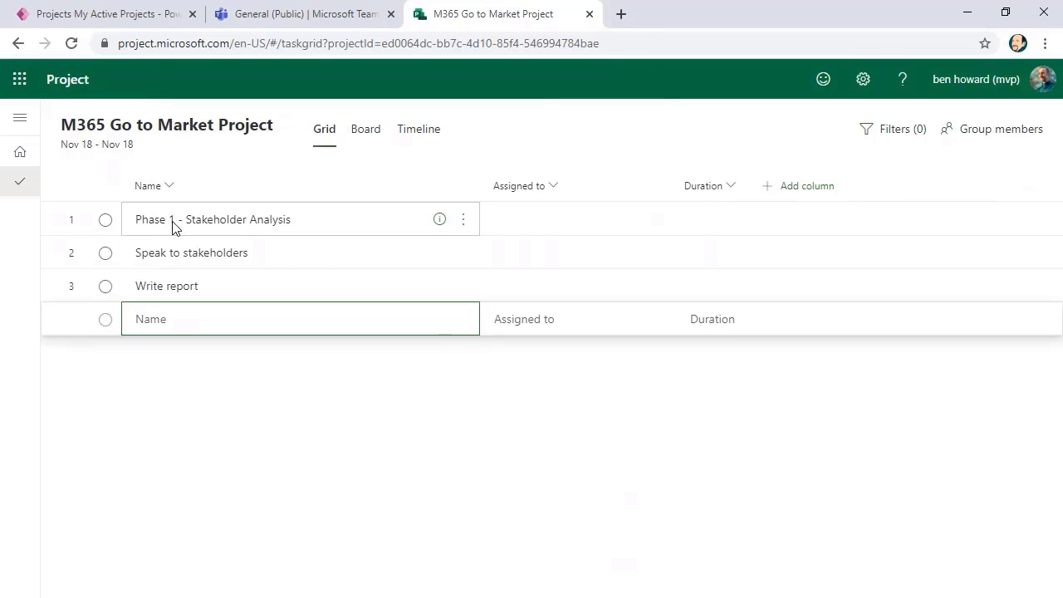
{"action": "type", "text": "Phase"}
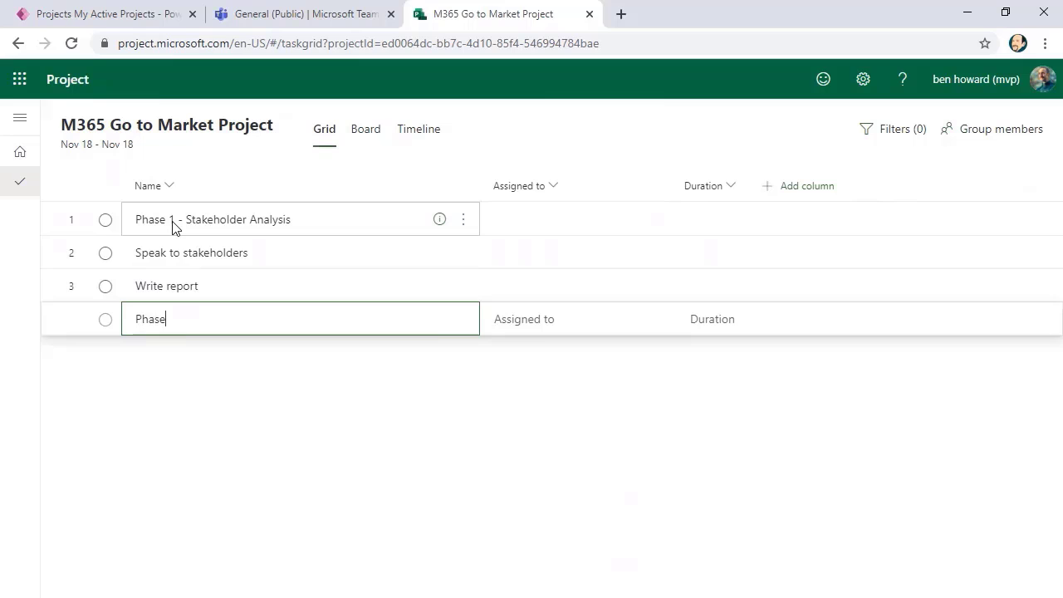
{"action": "type", "text": " 1 completed"}
{"action": "key", "text": "Return"}
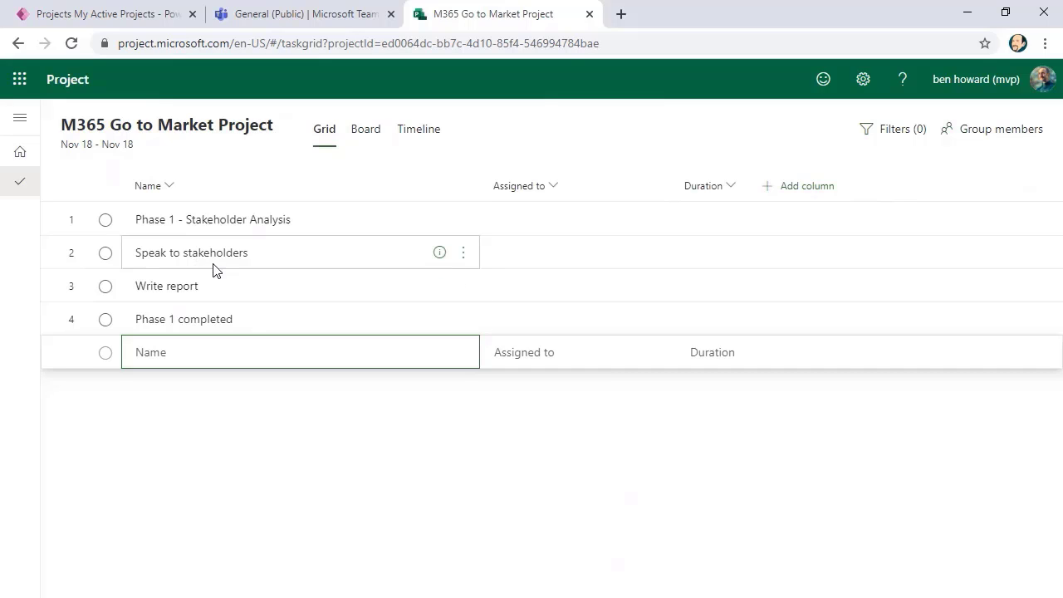
- Assign the project owner to the "Speak to stakeholders" task
{"action": "left_click", "coordinate": [548, 262]}
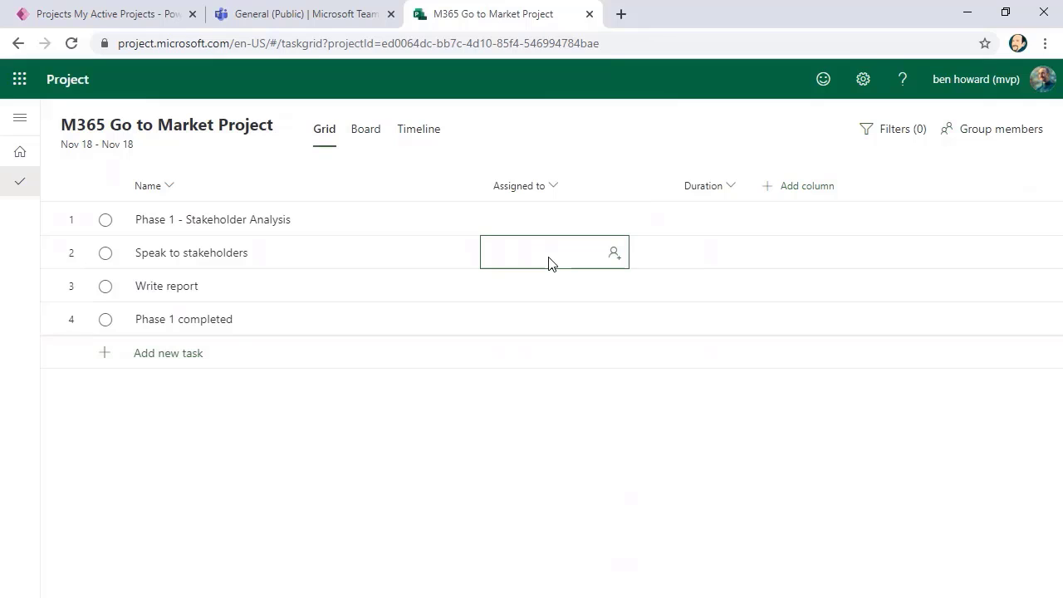
{"action": "type", "text": "b"}
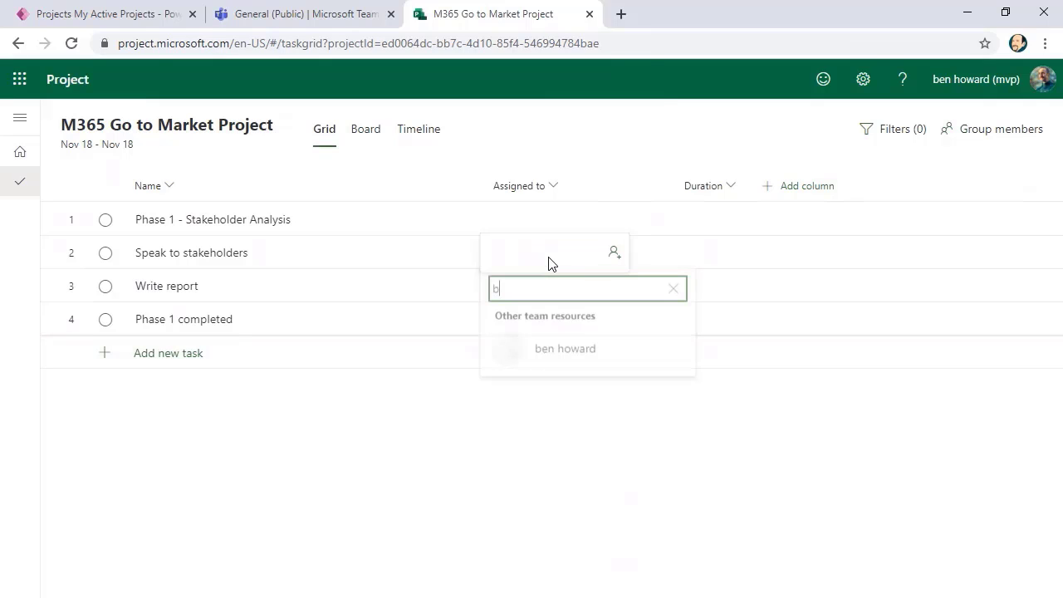
{"action": "type", "text": "en"}
{"action": "key", "text": "Return"}
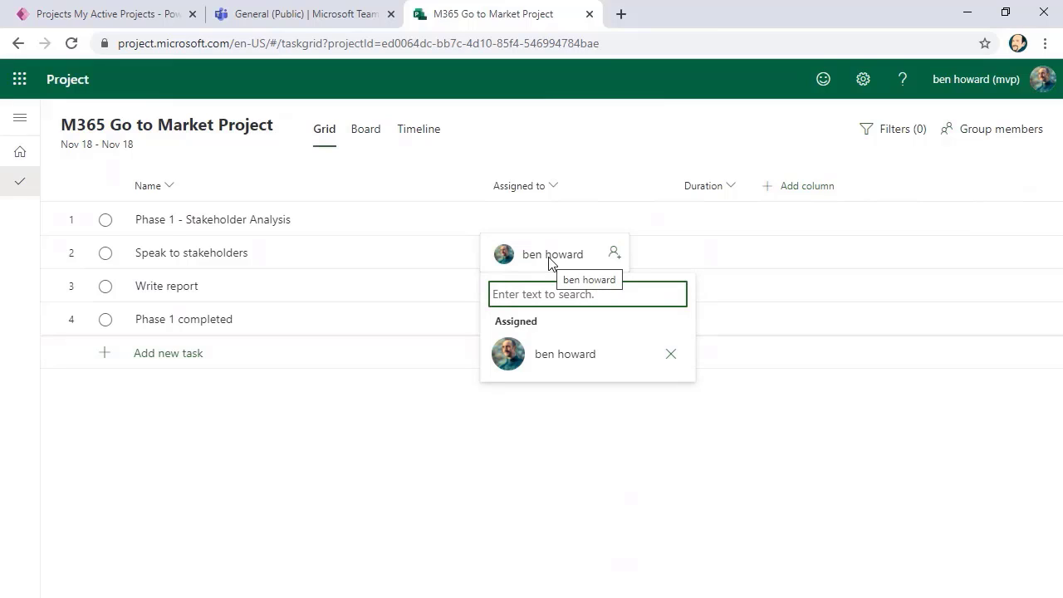
- Also assign a colleague from outside the team to "Speak to stakeholders", creating the private group "M365 Go to Market Project" for the project
{"action": "type", "text": "m"}
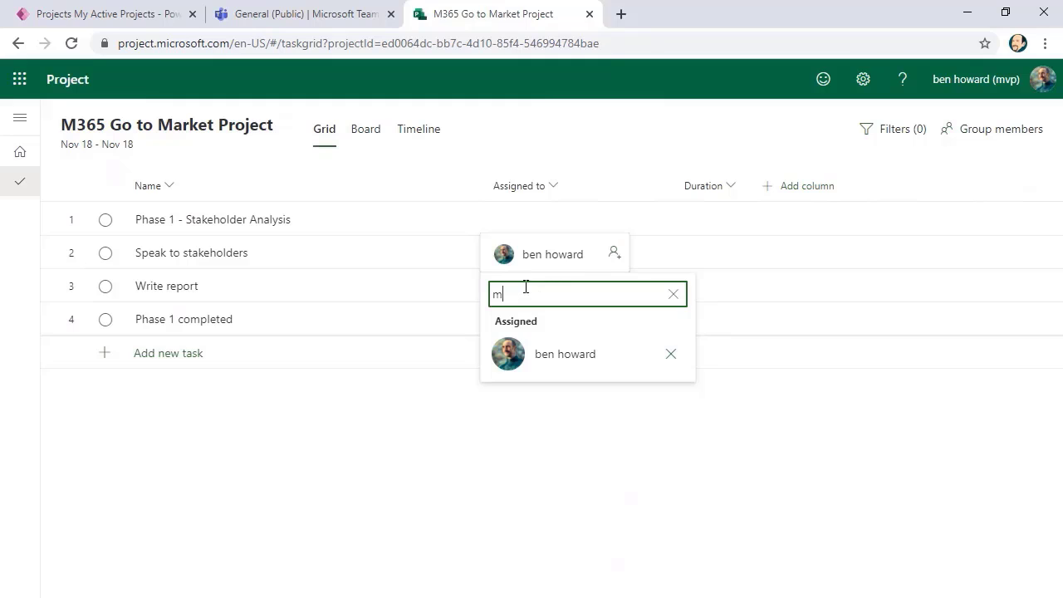
{"action": "type", "text": "aria"}
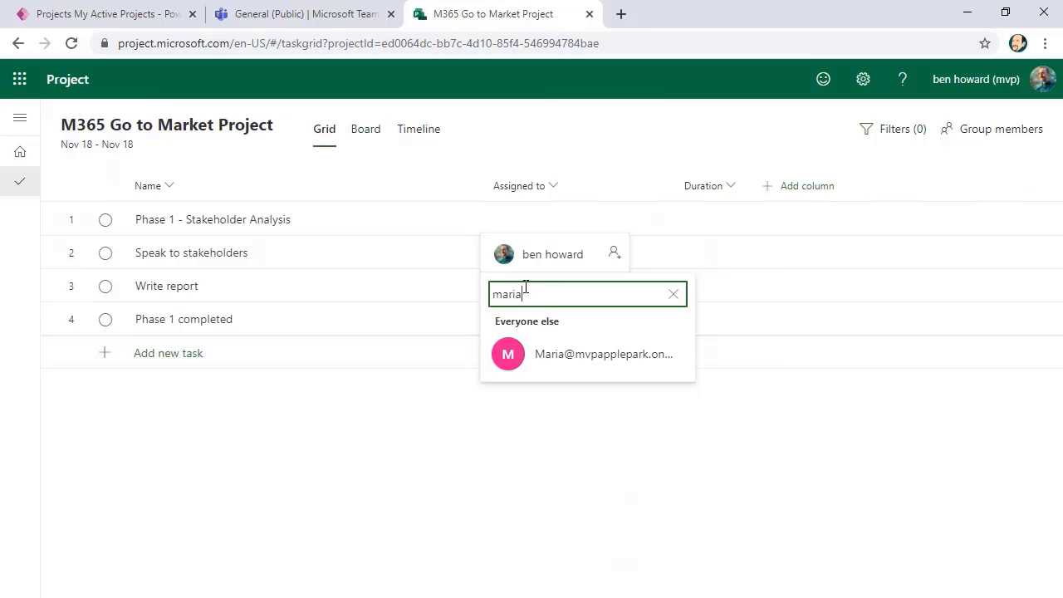
{"action": "left_click", "coordinate": [561, 365]}
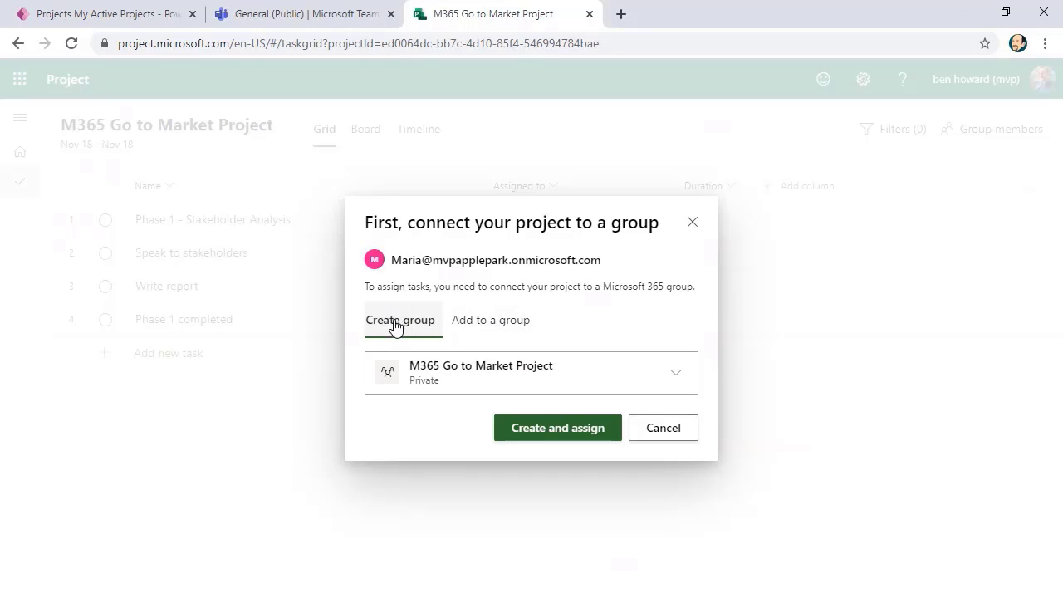
{"action": "left_click", "coordinate": [524, 379]}
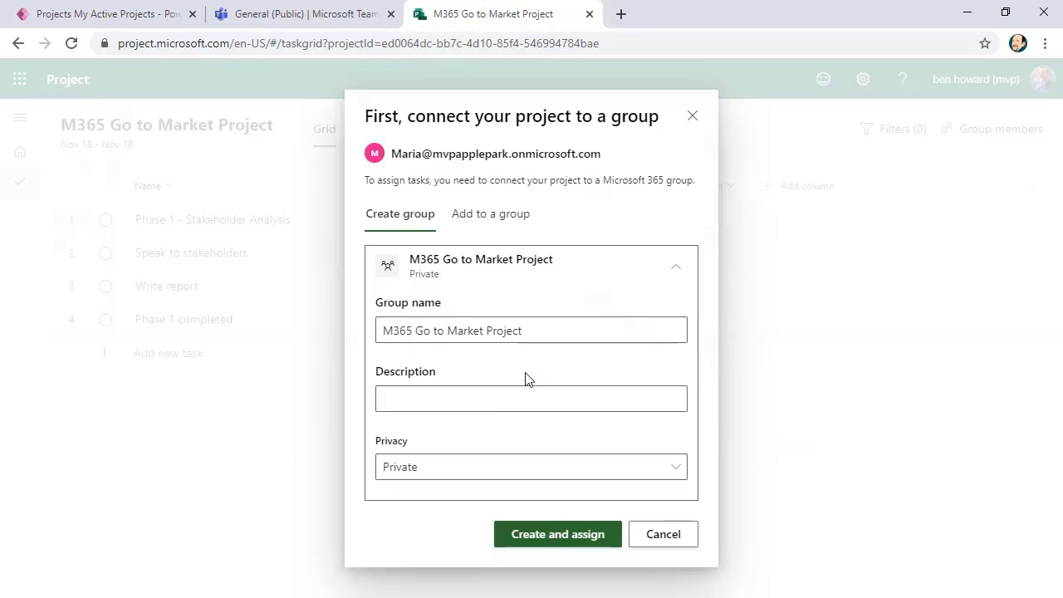
{"action": "left_click", "coordinate": [586, 470]}
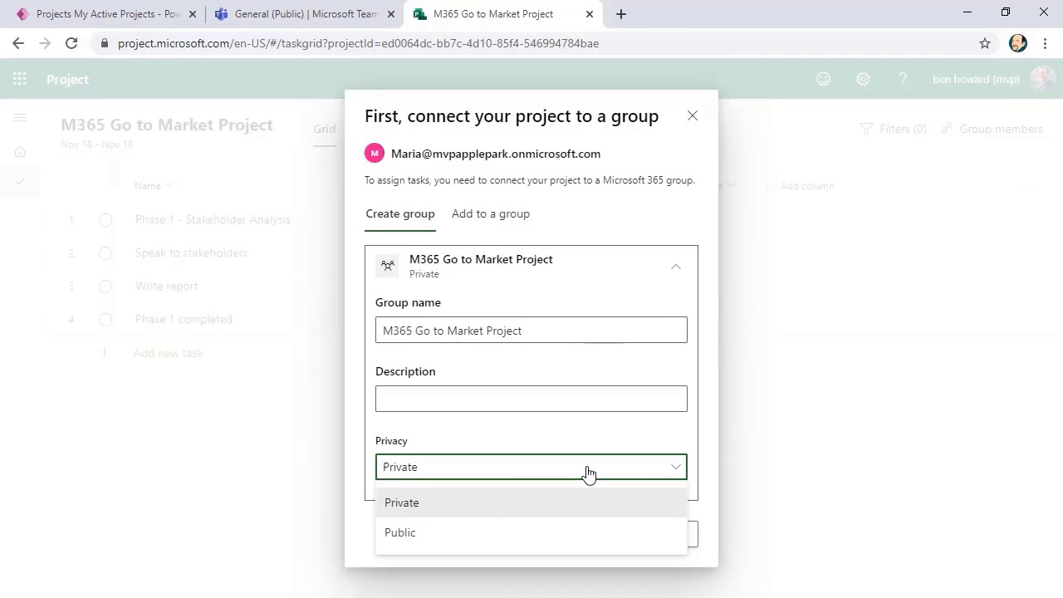
{"action": "left_click", "coordinate": [588, 470]}
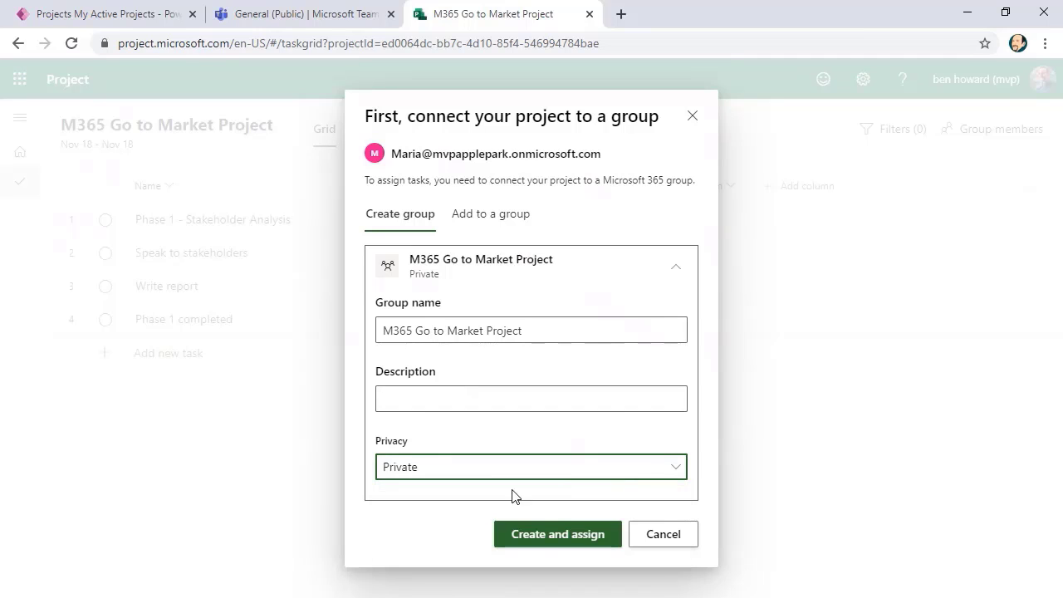
{"action": "left_click", "coordinate": [544, 535]}
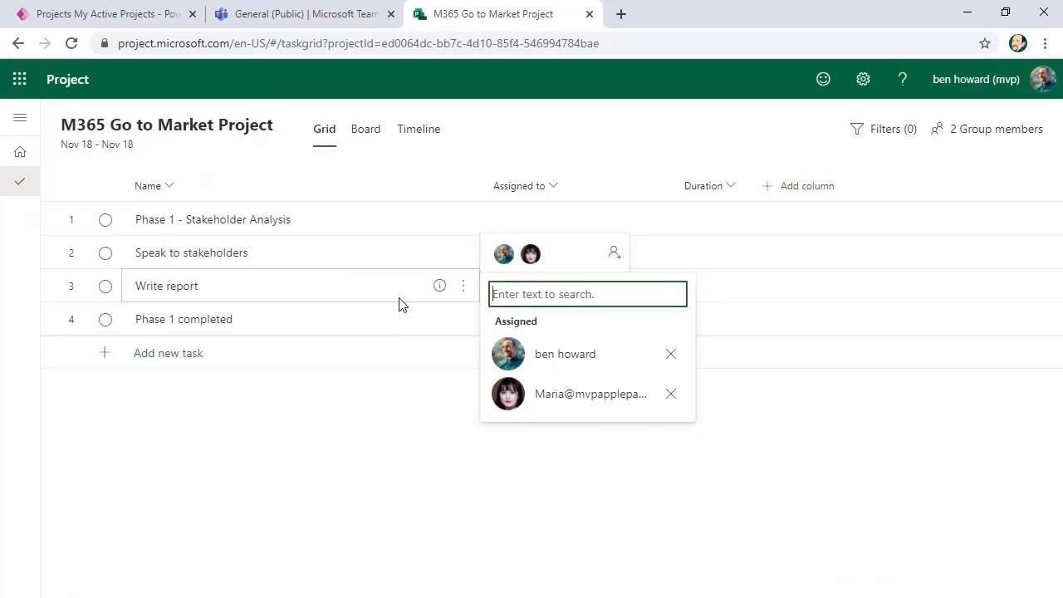
{"action": "left_click", "coordinate": [762, 294]}
- Assign the newly added colleague to the "Write report" task
{"action": "left_click", "coordinate": [561, 288]}
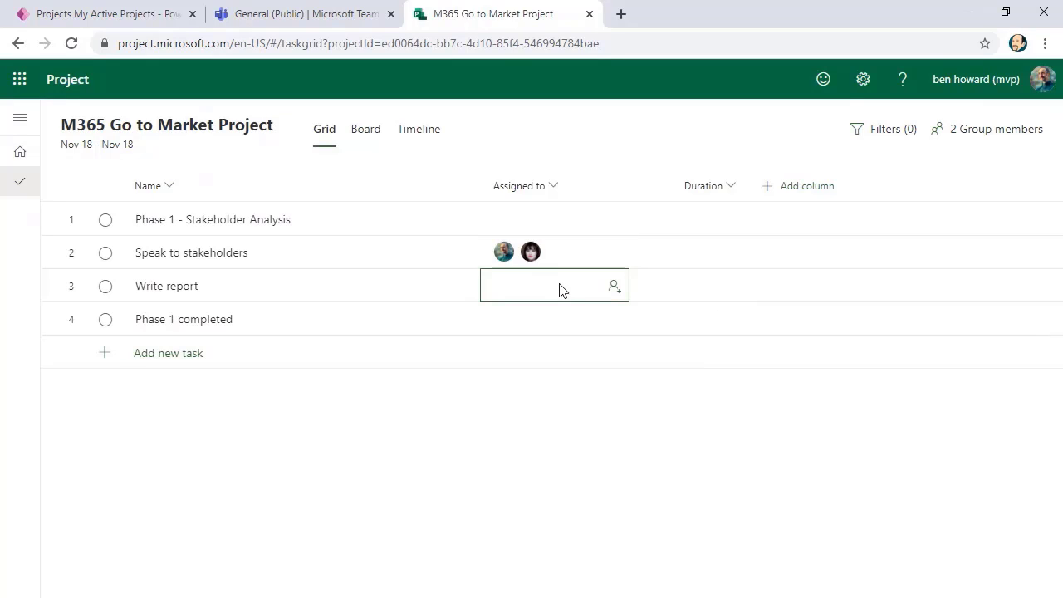
{"action": "left_click", "coordinate": [590, 290]}
{"action": "type", "text": "ma"}
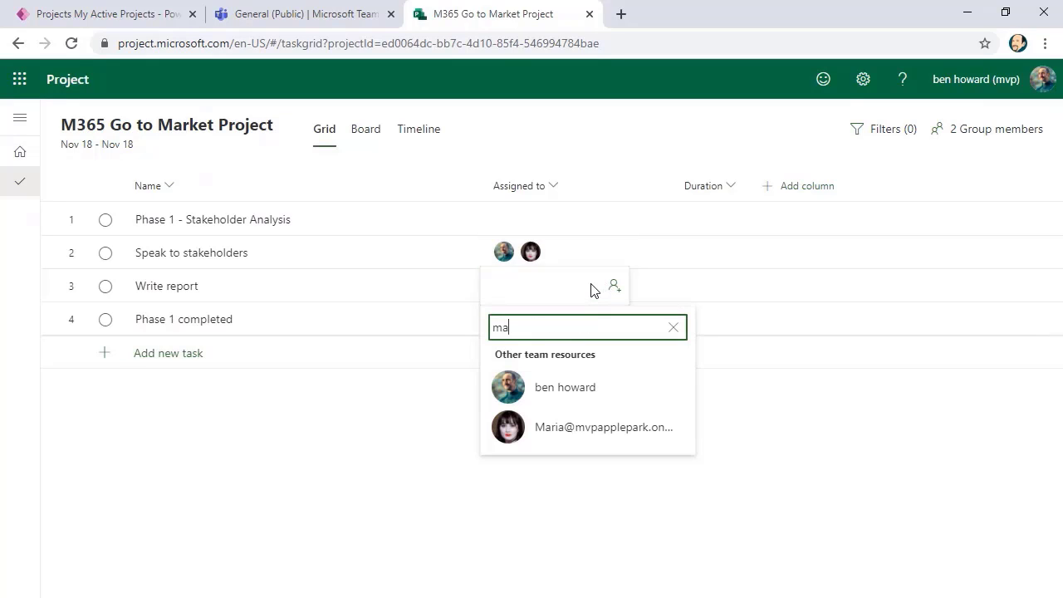
{"action": "key", "text": "Down"}
{"action": "key", "text": "Return"}
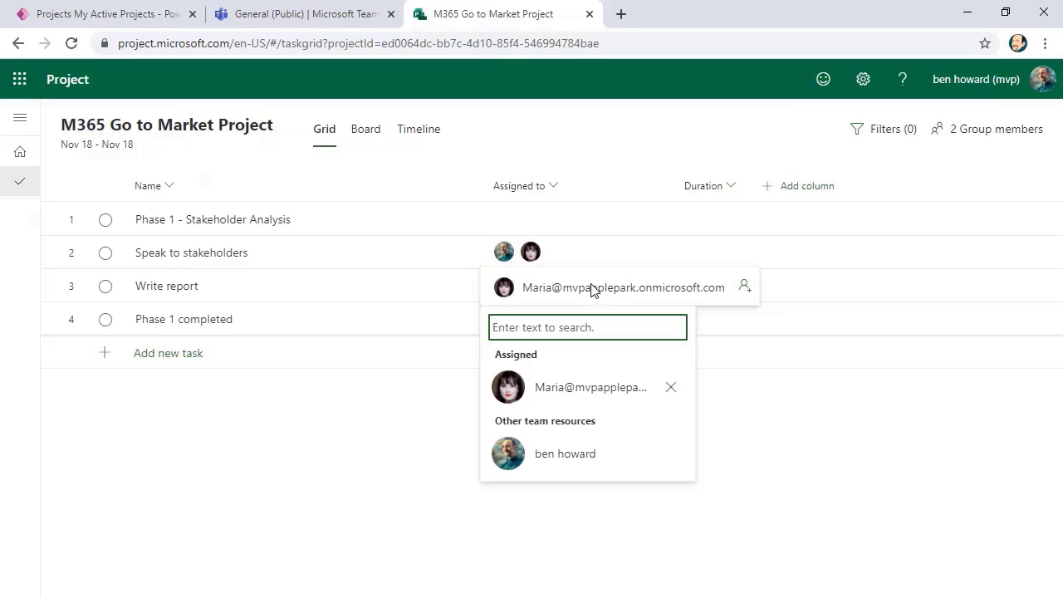
- Set the duration of "Speak to stakeholders" to 1 week and of "Write report" to 2 weeks
{"action": "left_click", "coordinate": [739, 249]}
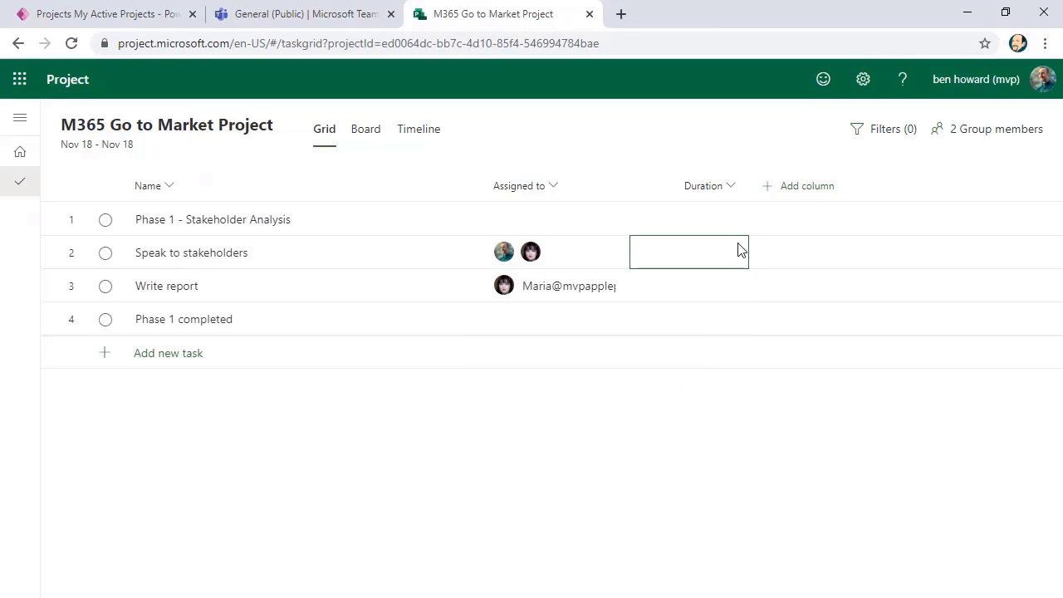
{"action": "left_click", "coordinate": [739, 249]}
{"action": "type", "text": "1w"}
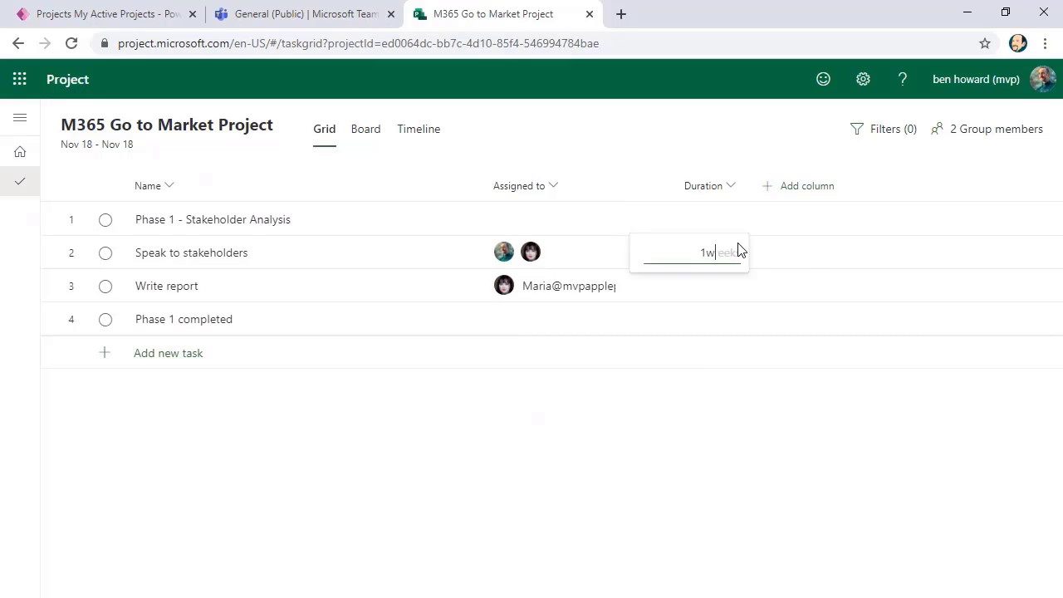
{"action": "key", "text": "Return"}
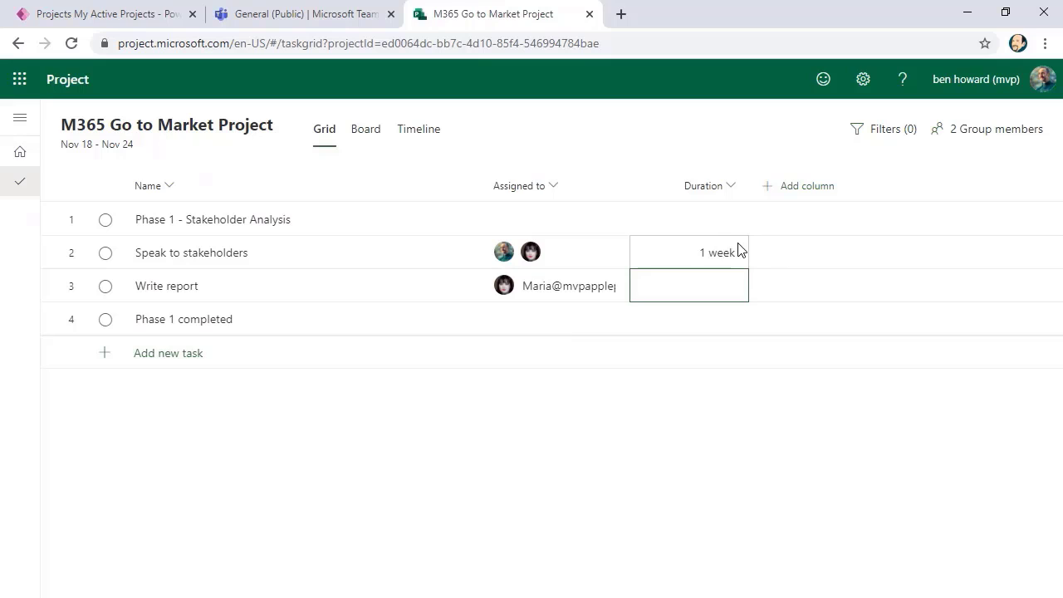
{"action": "type", "text": "1w"}
{"action": "key", "text": "BackSpace"}
{"action": "key", "text": "BackSpace"}
{"action": "type", "text": "2 weeks"}
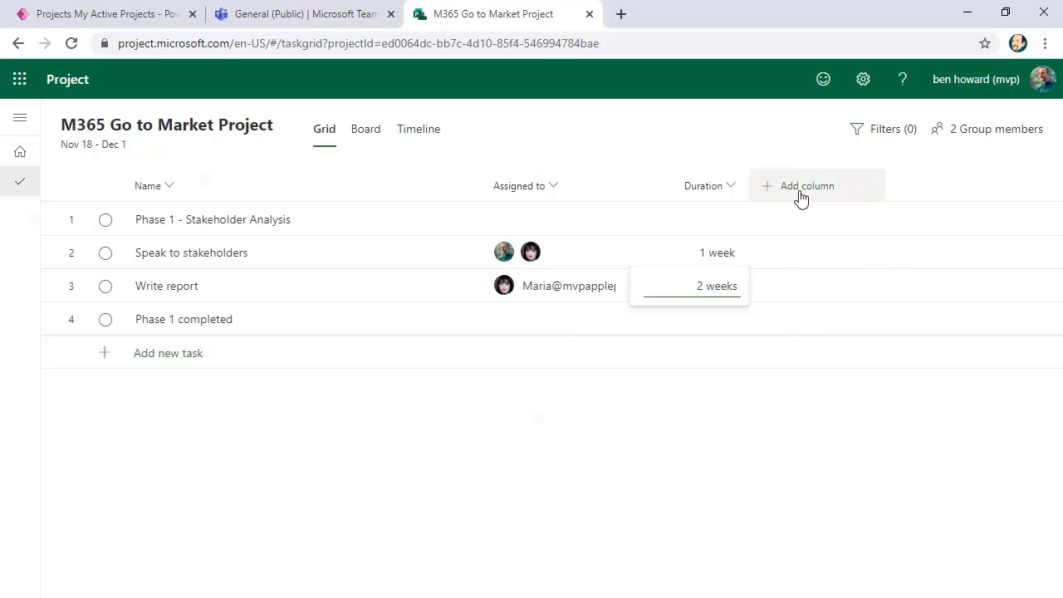
- Make "Phase 1 completed" a milestone by setting its duration to 0 days
{"action": "left_click", "coordinate": [798, 194]}
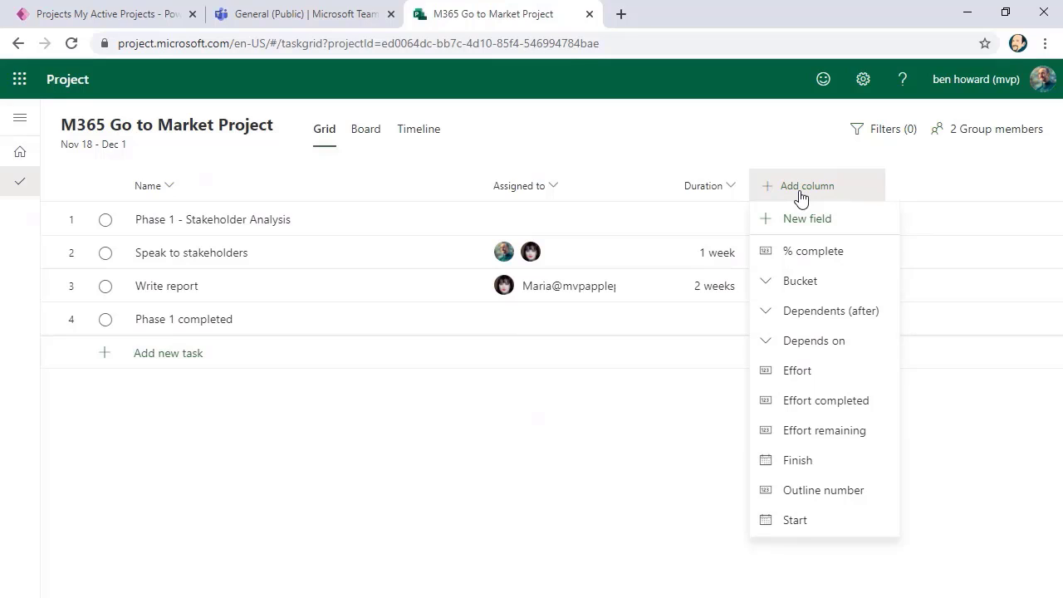
{"action": "left_click", "coordinate": [702, 325]}
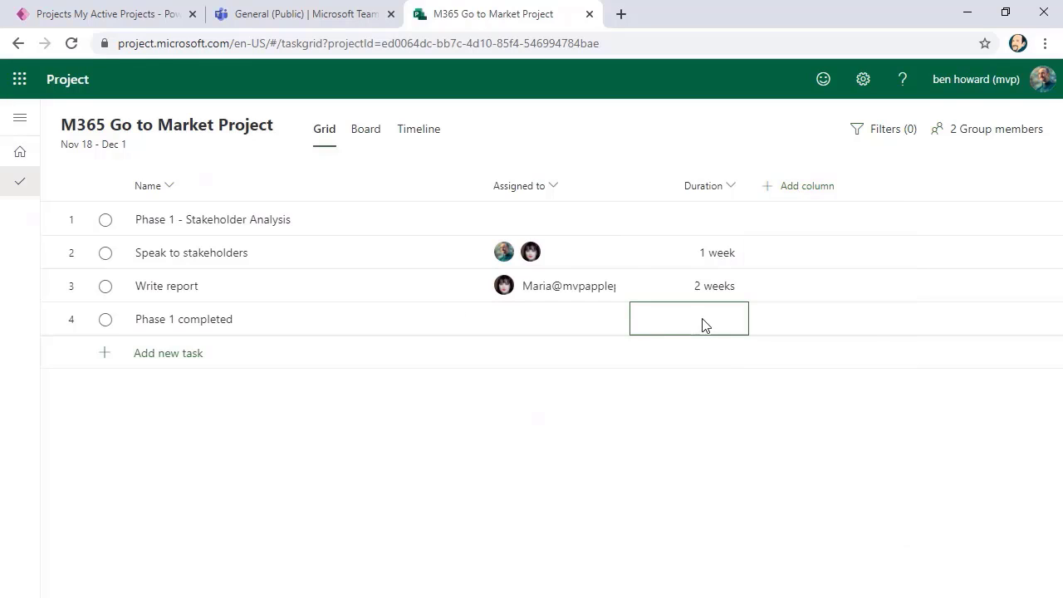
{"action": "type", "text": "0"}
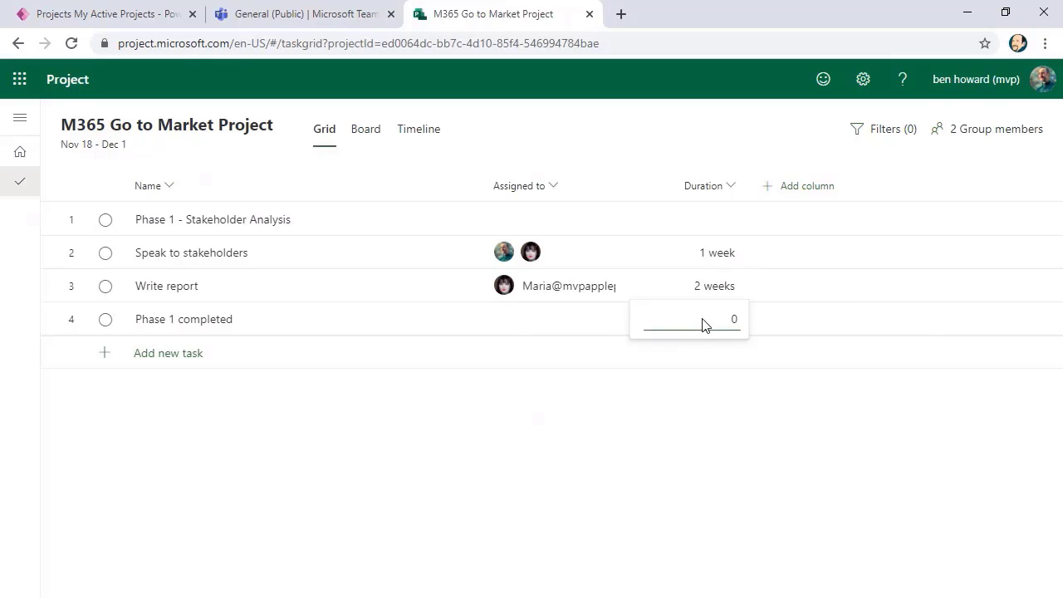
{"action": "key", "text": "Return"}
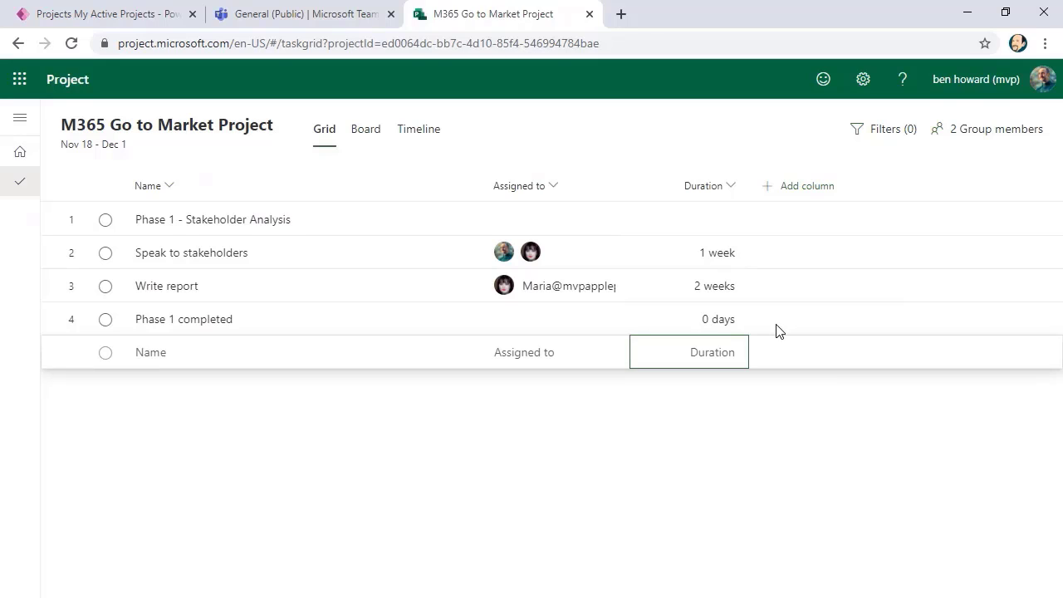
- Start a new custom field for the project's tasks and choose Yes/No as its type
{"action": "left_click", "coordinate": [771, 199]}
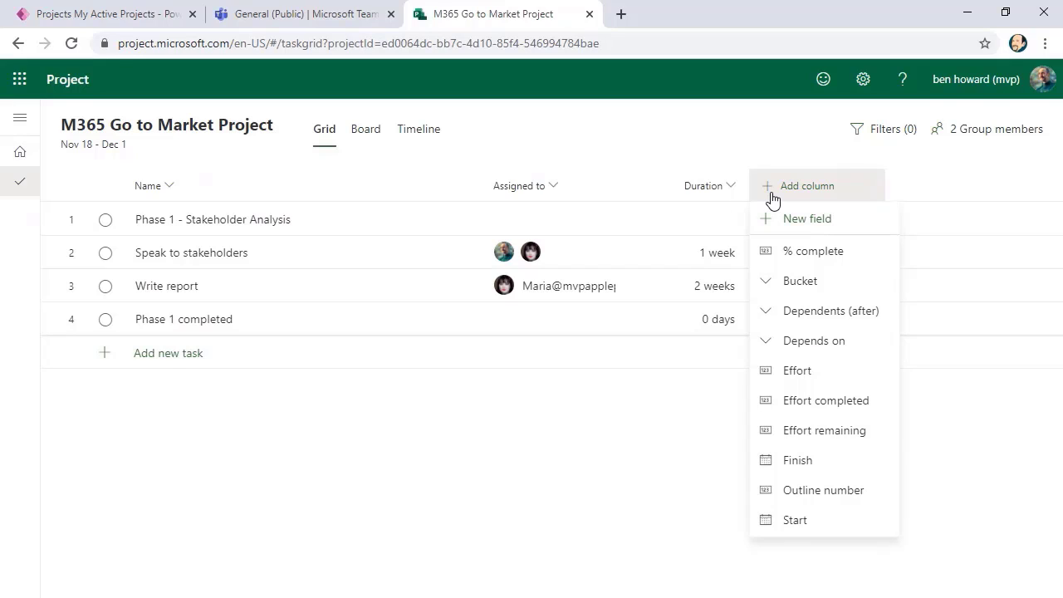
{"action": "left_click", "coordinate": [810, 220]}
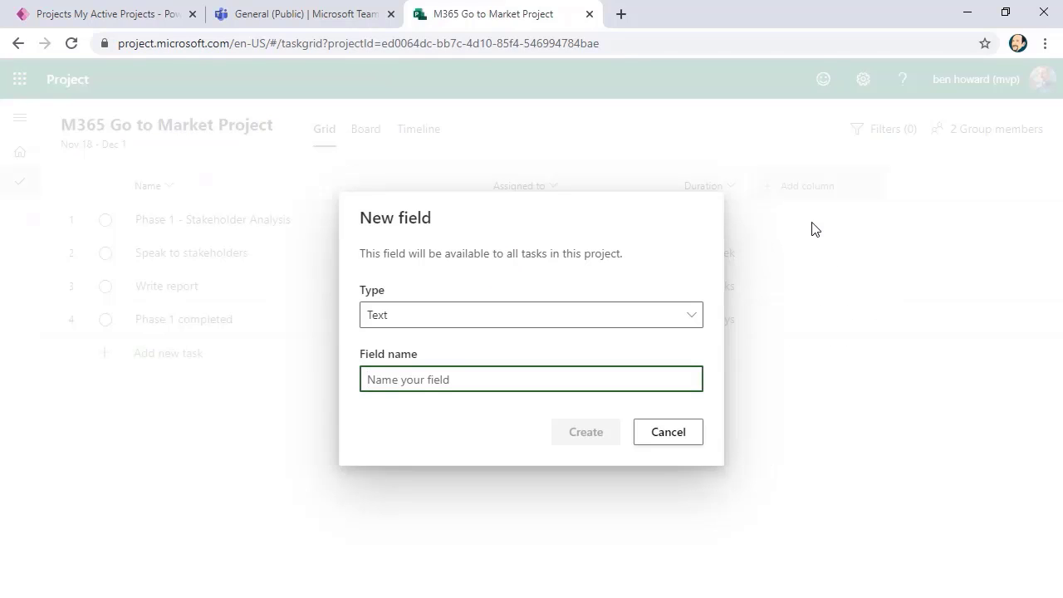
{"action": "left_click", "coordinate": [696, 317]}
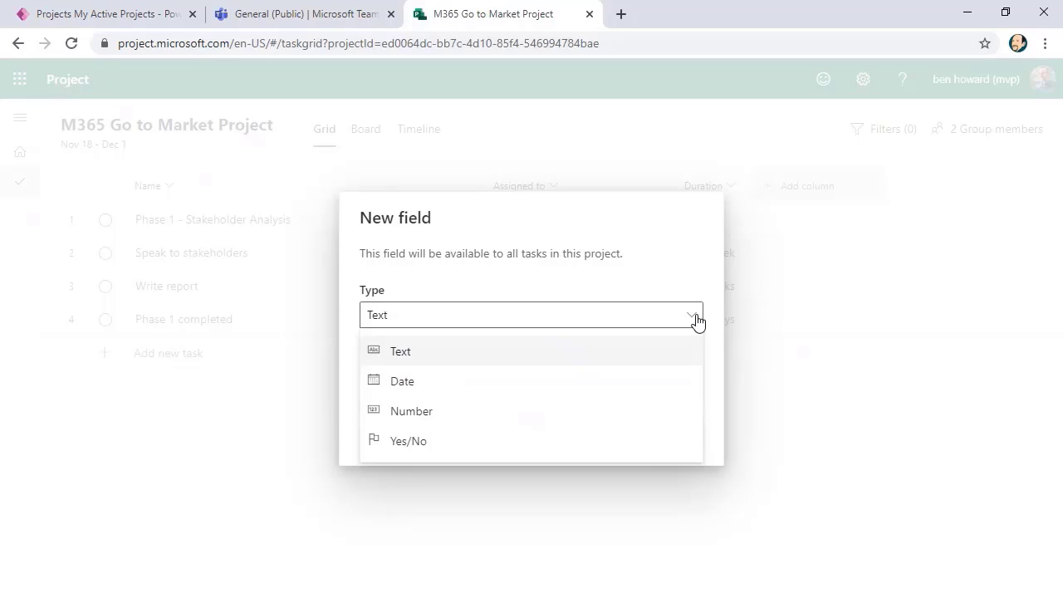
{"action": "left_click", "coordinate": [677, 279]}
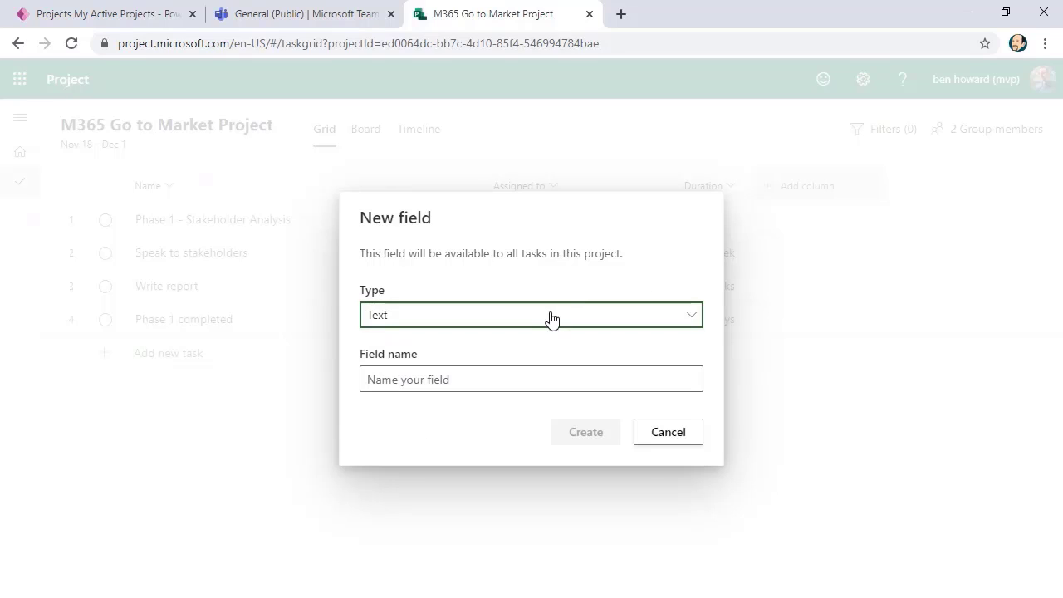
{"action": "left_click", "coordinate": [492, 381]}
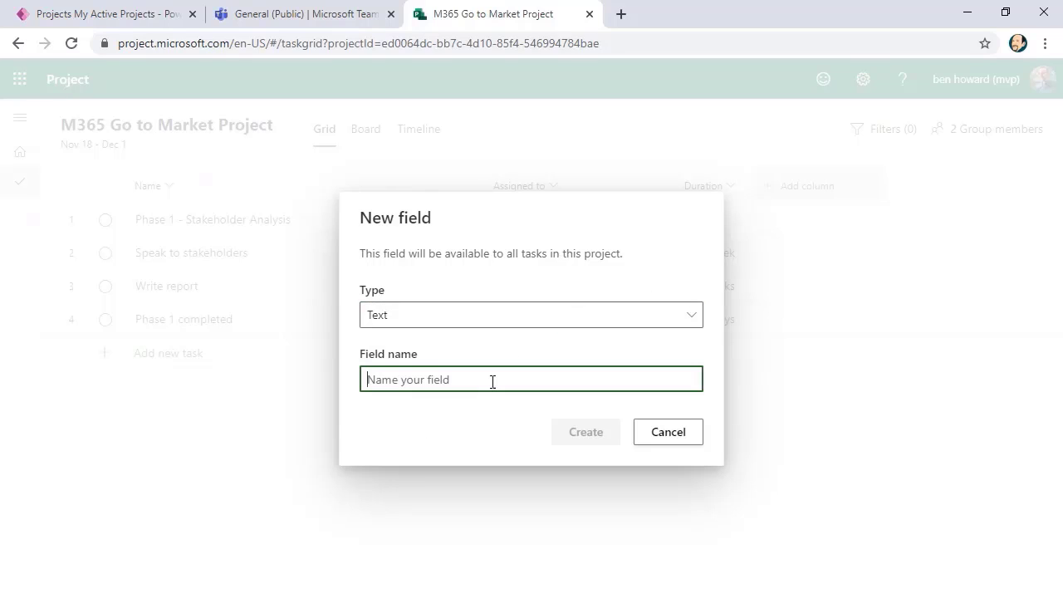
{"action": "left_click", "coordinate": [512, 320]}
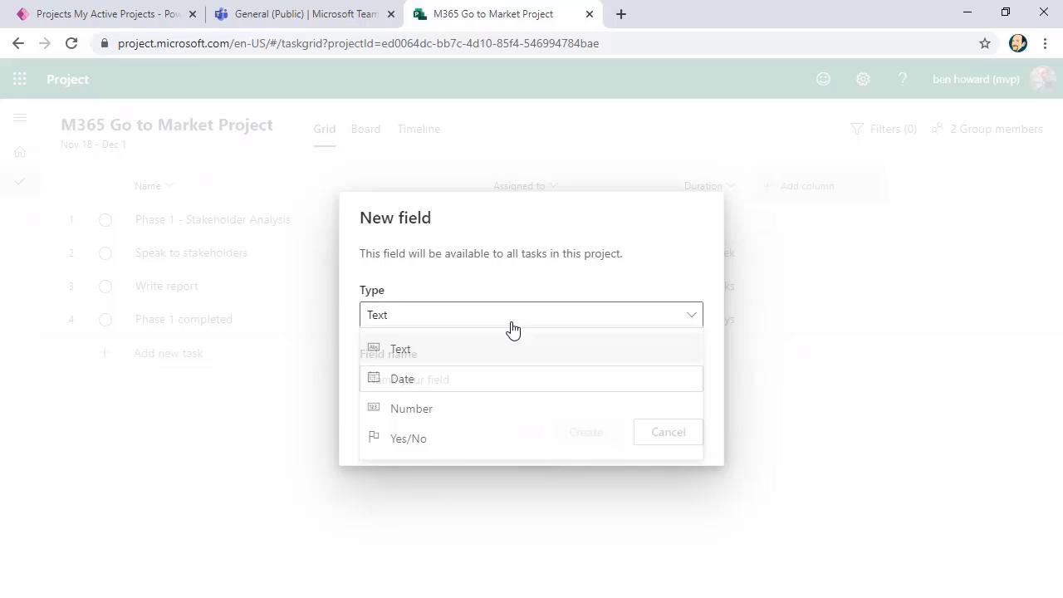
{"action": "left_click", "coordinate": [465, 441]}
- Create the field under the name "Customer Task" and set it to Yes for "Speak to stakeholders"
{"action": "left_click", "coordinate": [450, 383]}
{"action": "type", "text": "Key"}
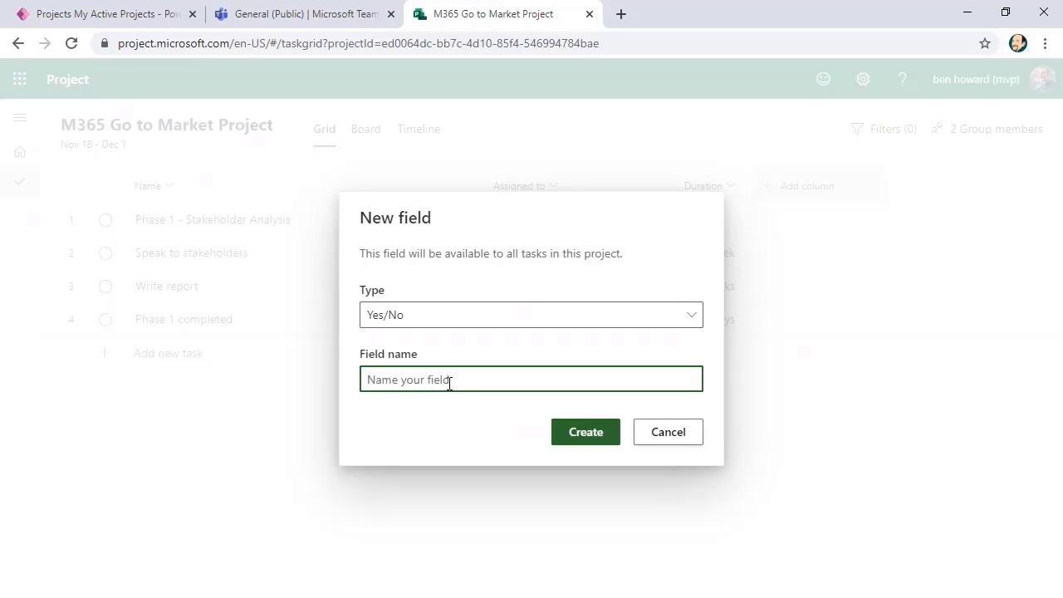
{"action": "key", "text": "BackSpace"}
{"action": "key", "text": "BackSpace"}
{"action": "key", "text": "BackSpace"}
{"action": "type", "text": "Cust"}
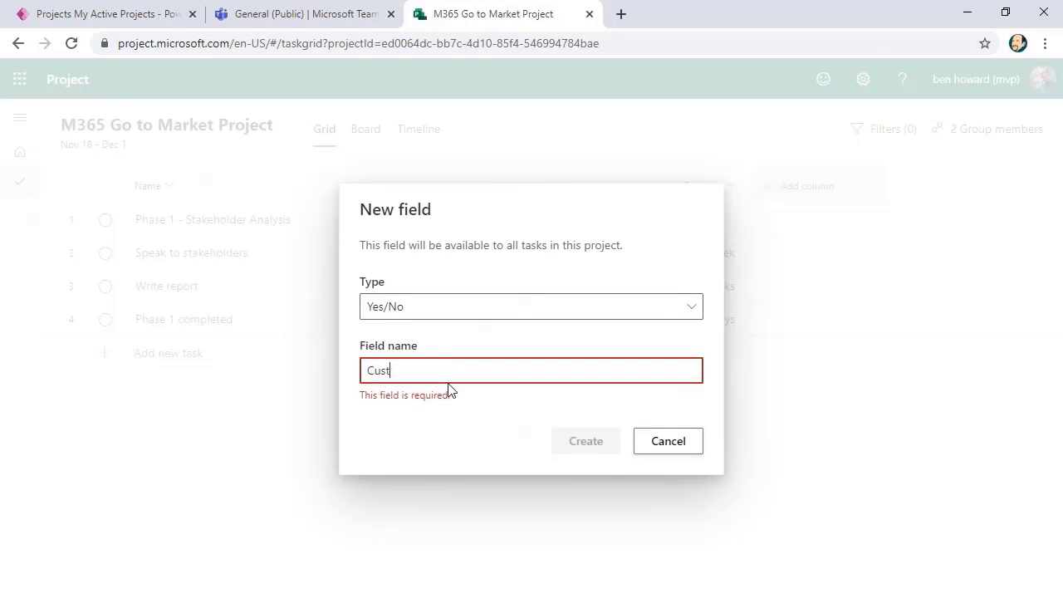
{"action": "type", "text": "omer Taks"}
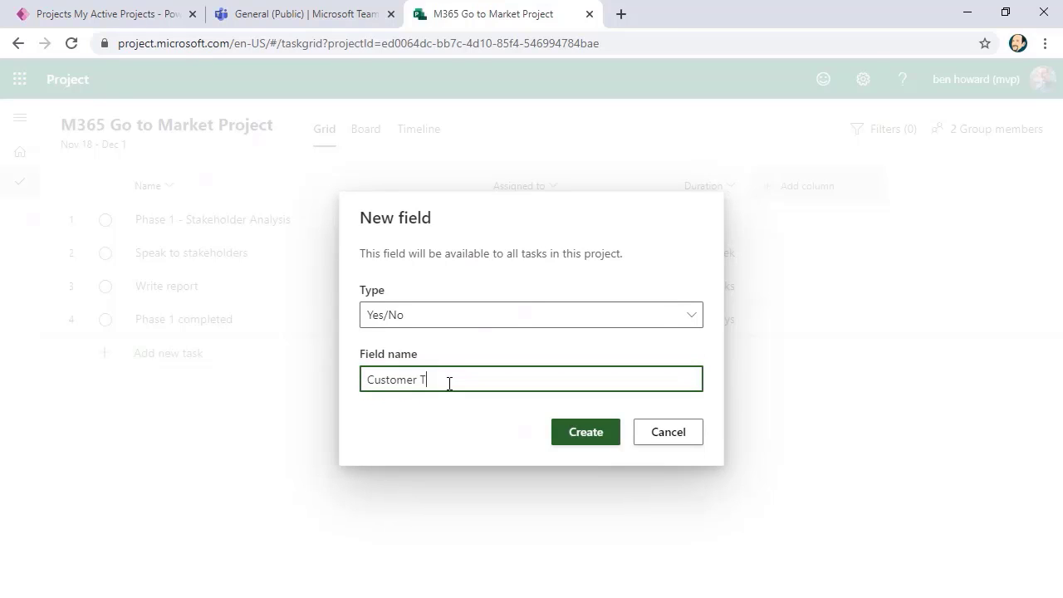
{"action": "key", "text": "BackSpace"}
{"action": "key", "text": "BackSpace"}
{"action": "type", "text": "sks"}
{"action": "key", "text": "BackSpace"}
{"action": "left_click", "coordinate": [564, 440]}
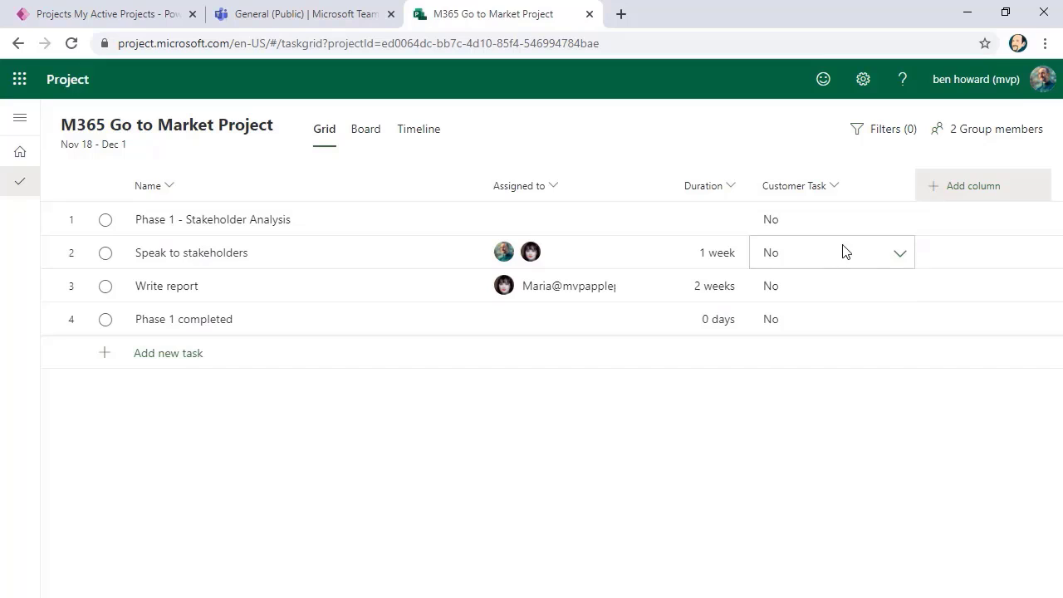
{"action": "left_click", "coordinate": [901, 256]}
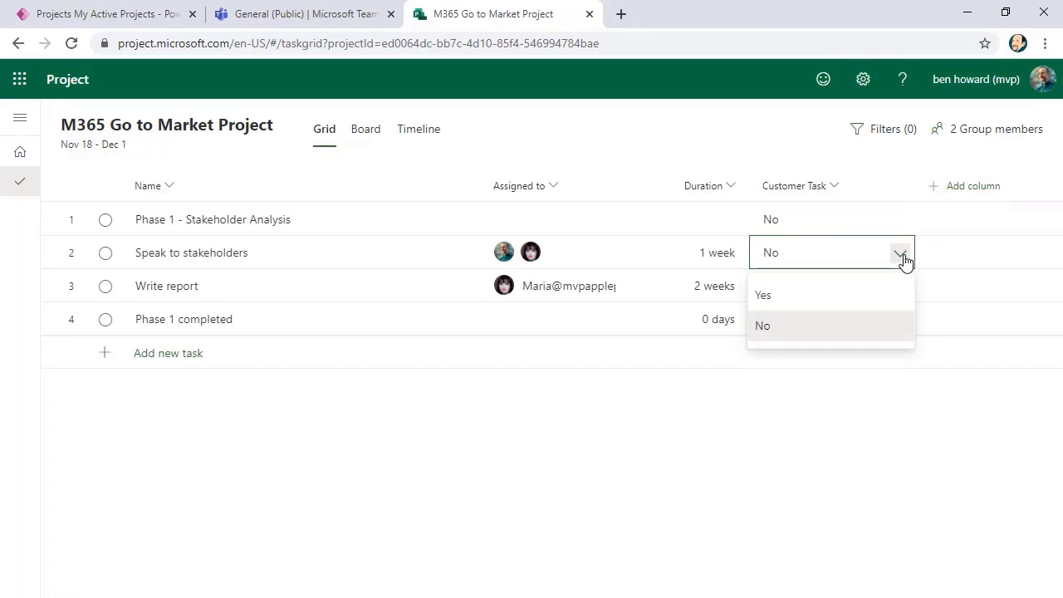
{"action": "left_click", "coordinate": [832, 297]}
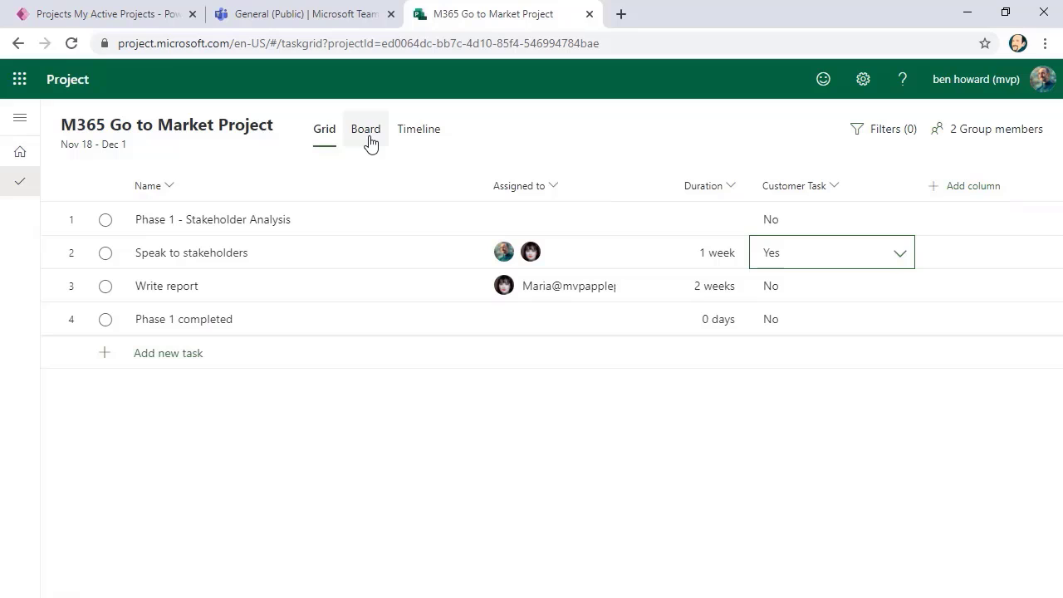
- In the timeline view, make "Speak to stakeholders", "Write report" and "Phase 1 completed" subtasks of "Phase 1 - Stakeholder Analysis"
{"action": "left_click", "coordinate": [415, 138]}
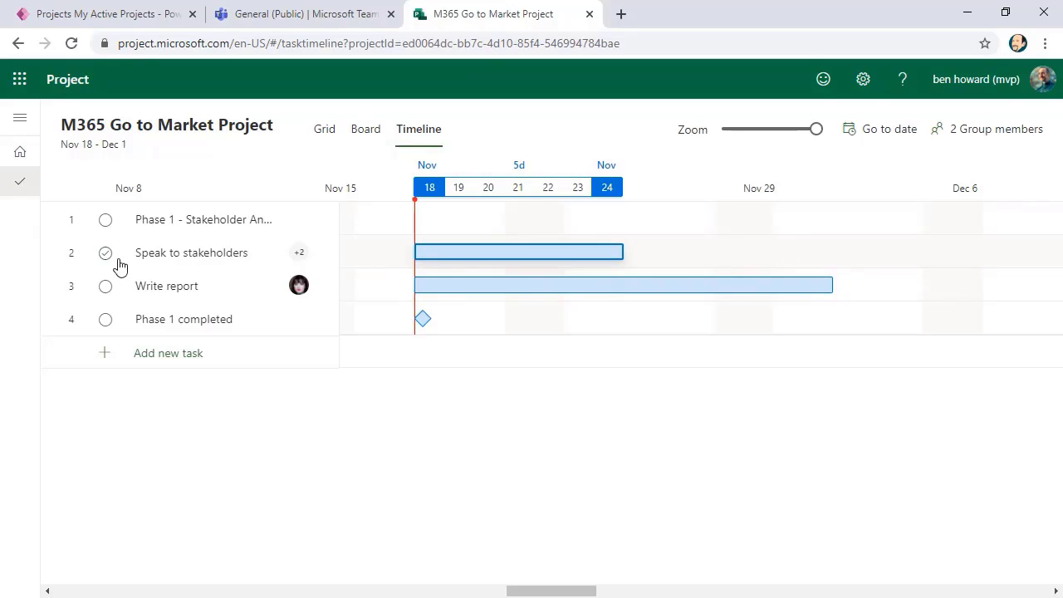
{"action": "left_click", "coordinate": [58, 278]}
{"action": "left_click", "coordinate": [57, 256], "text": "ctrl"}
{"action": "left_click", "coordinate": [66, 321], "text": "ctrl"}
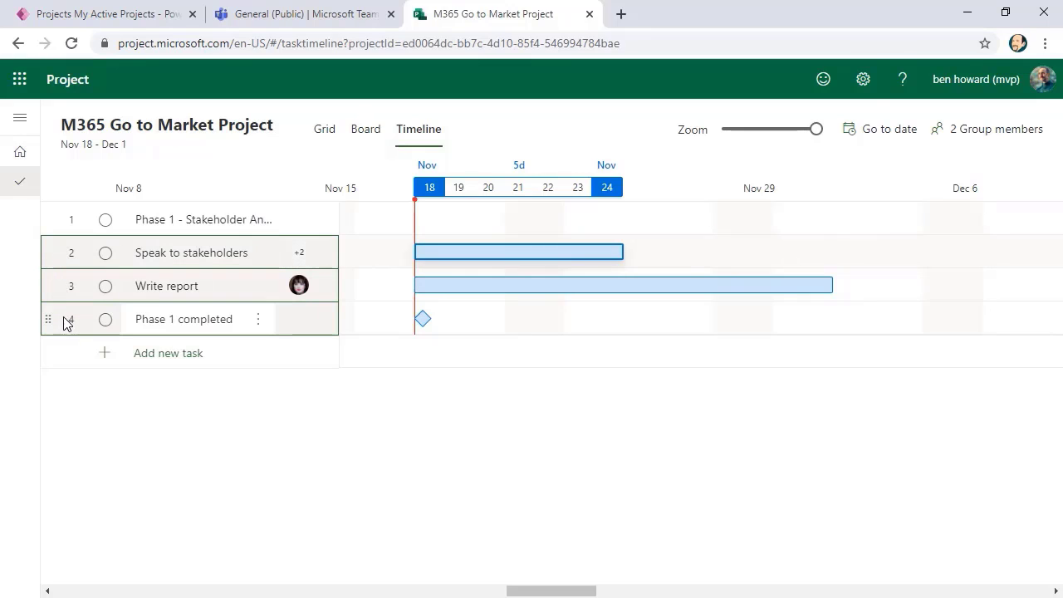
{"action": "left_click", "coordinate": [258, 322]}
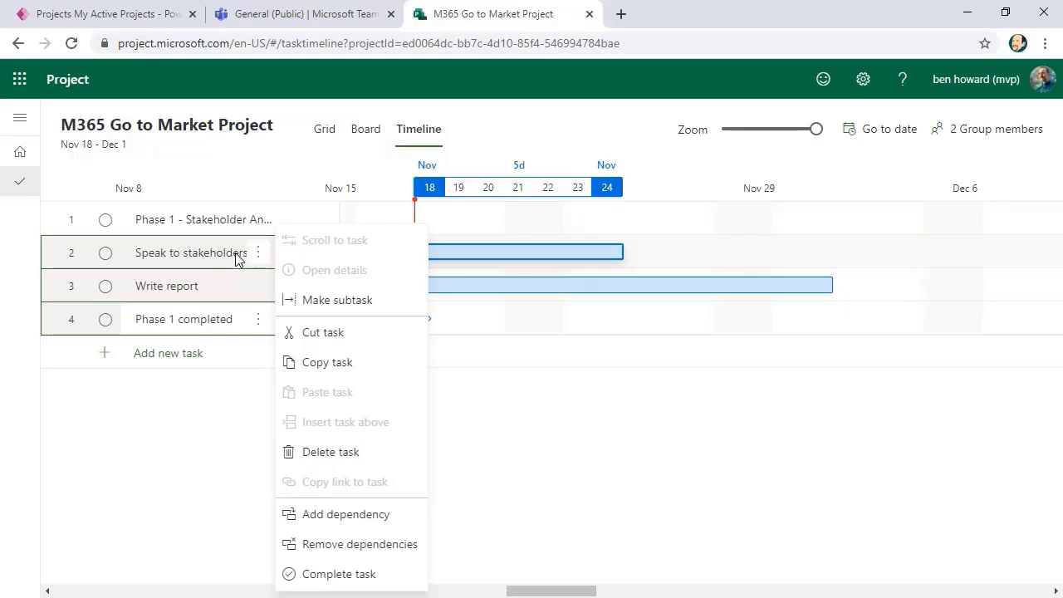
{"action": "left_click", "coordinate": [308, 300]}
{"action": "left_click", "coordinate": [236, 321]}
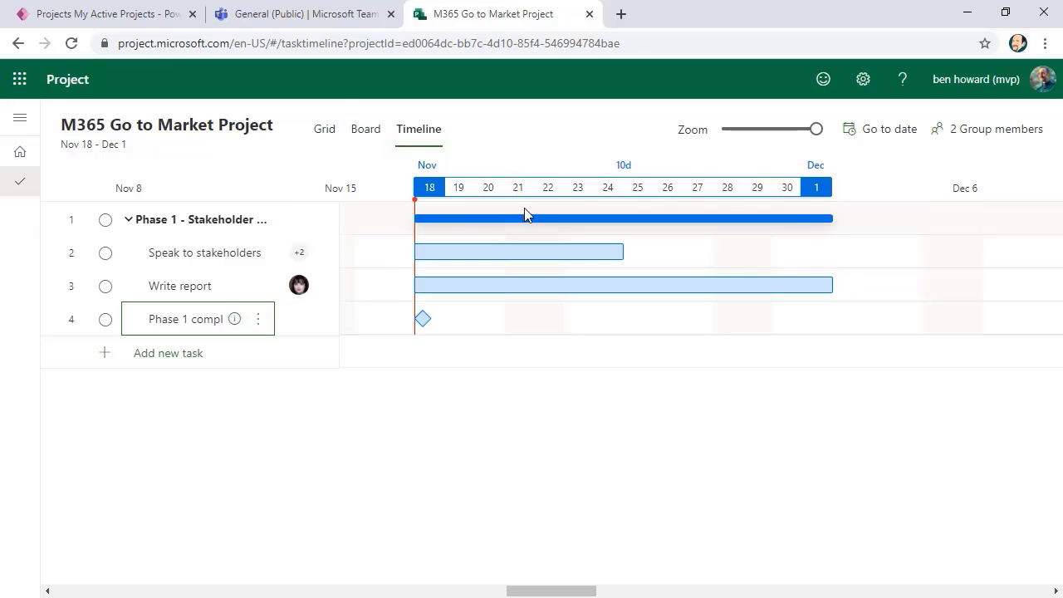
- Link "Speak to stakeholders" to "Write report" and "Write report" to the "Phase 1 completed" milestone as finish-to-start dependencies
{"action": "mouse_move", "coordinate": [632, 257]}
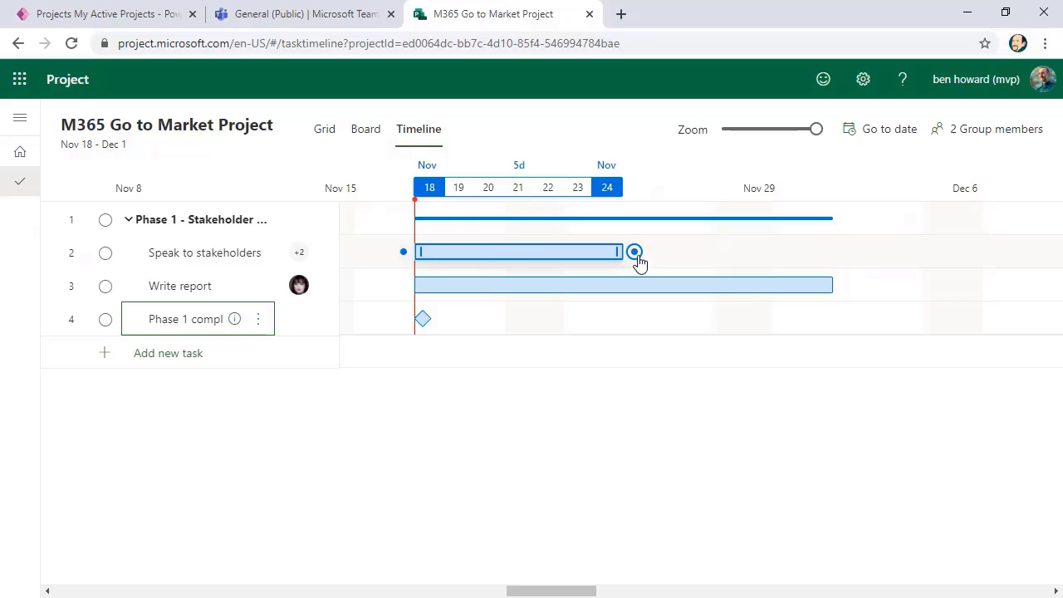
{"action": "mouse_move", "coordinate": [637, 262]}
{"action": "left_mouse_down"}
{"action": "mouse_move", "coordinate": [639, 281]}
{"action": "mouse_move", "coordinate": [630, 274]}
{"action": "left_mouse_up"}
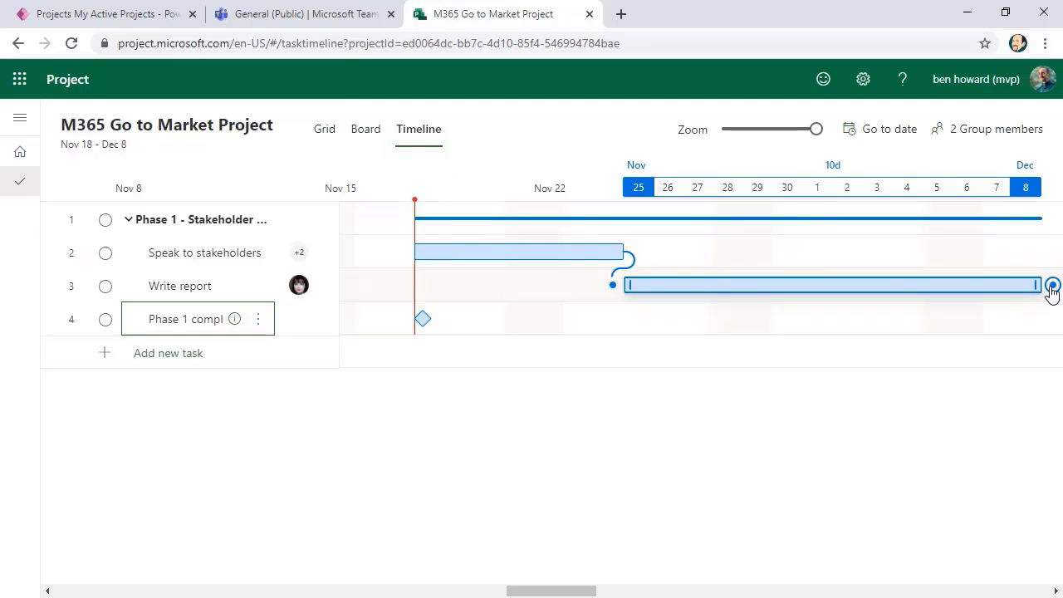
{"action": "left_click_drag", "start_coordinate": [1023, 285], "coordinate": [367, 326]}
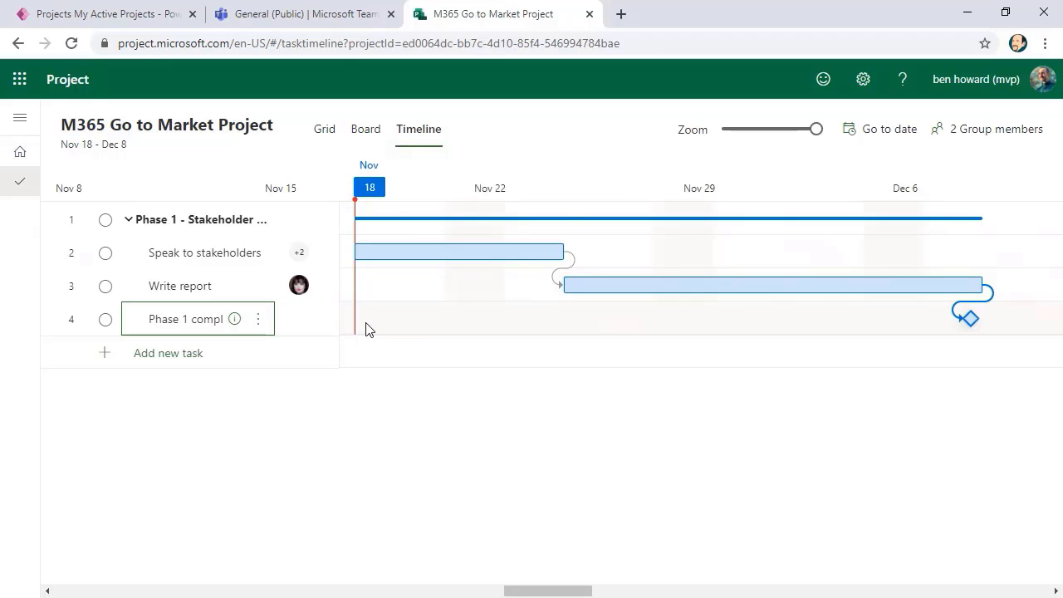
- Add a task named "Phase 2 - Requirements Gathering" at the end of the list and promote it out of Phase 1
{"action": "left_click", "coordinate": [204, 355]}
{"action": "type", "text": "Phase 2"}
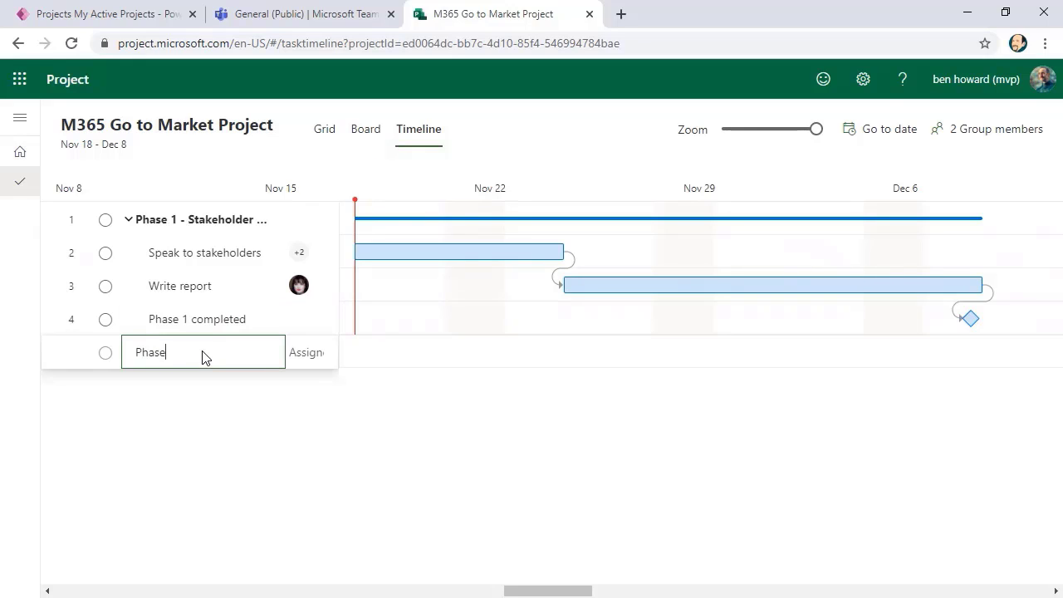
{"action": "type", "text": "- Requrei"}
{"action": "key", "text": "BackSpace"}
{"action": "key", "text": "BackSpace"}
{"action": "key", "text": "BackSpace"}
{"action": "type", "text": "irem"}
{"action": "key", "text": "BackSpace"}
{"action": "type", "text": "ments Gathering"}
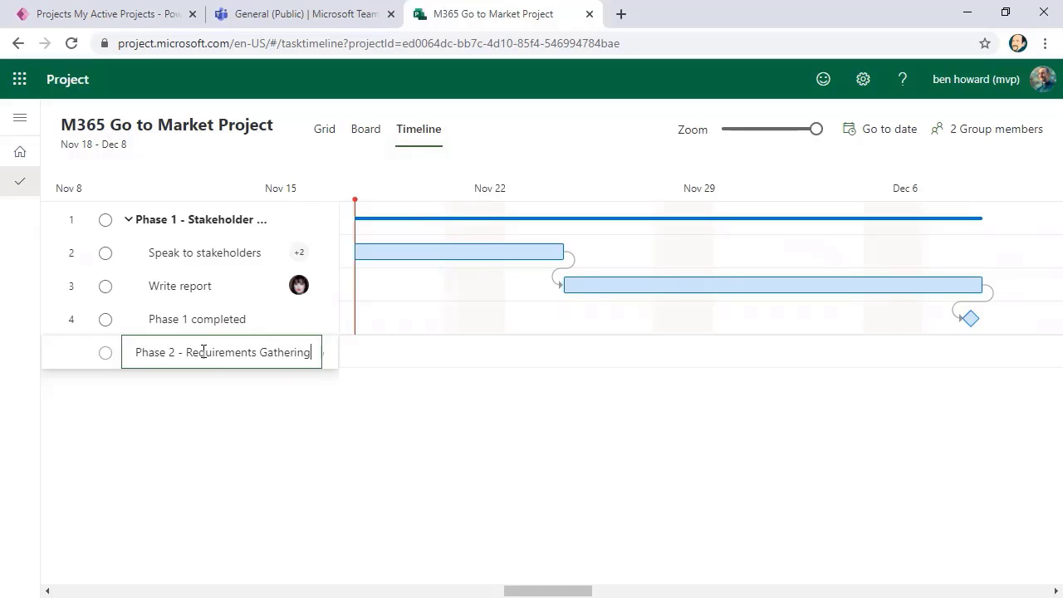
{"action": "key", "text": "Return"}
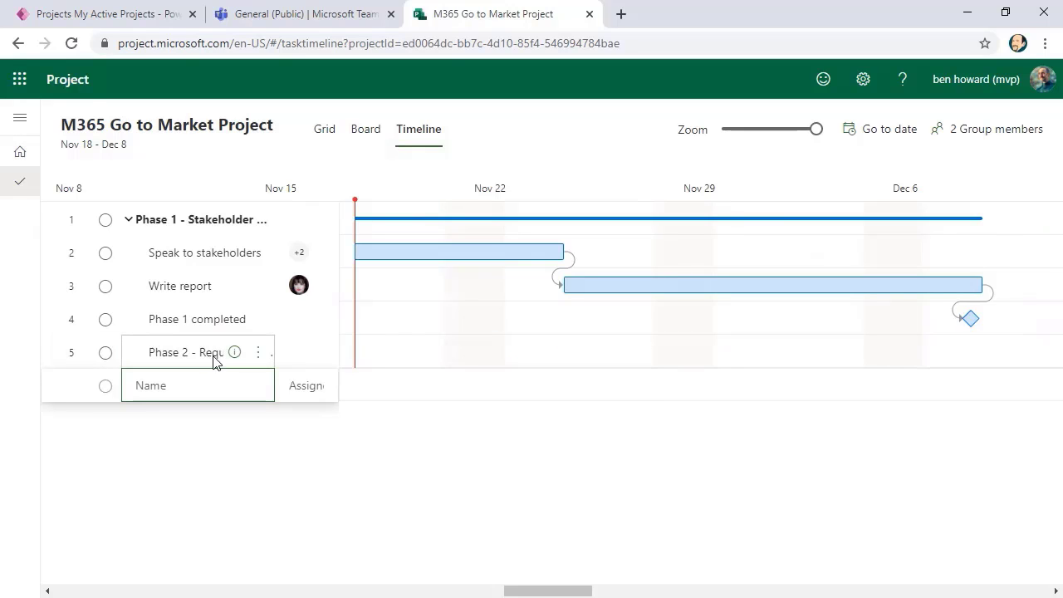
{"action": "left_click", "coordinate": [259, 354]}
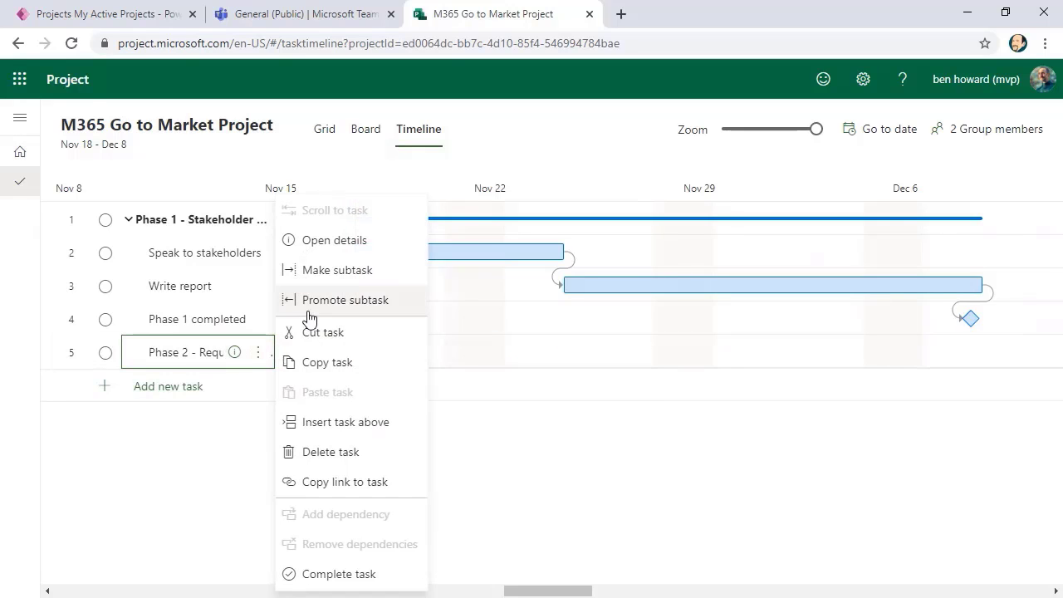
{"action": "left_click", "coordinate": [314, 302]}
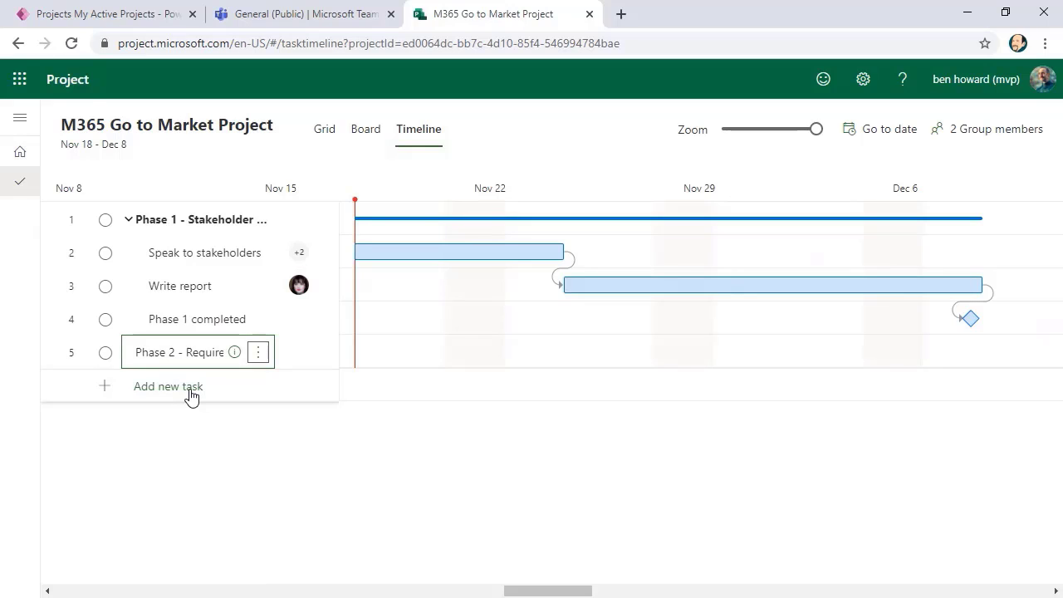
- Show the timeline at month scale and set the % complete of "Write report" to 50
{"action": "left_click_drag", "start_coordinate": [816, 129], "coordinate": [723, 129]}
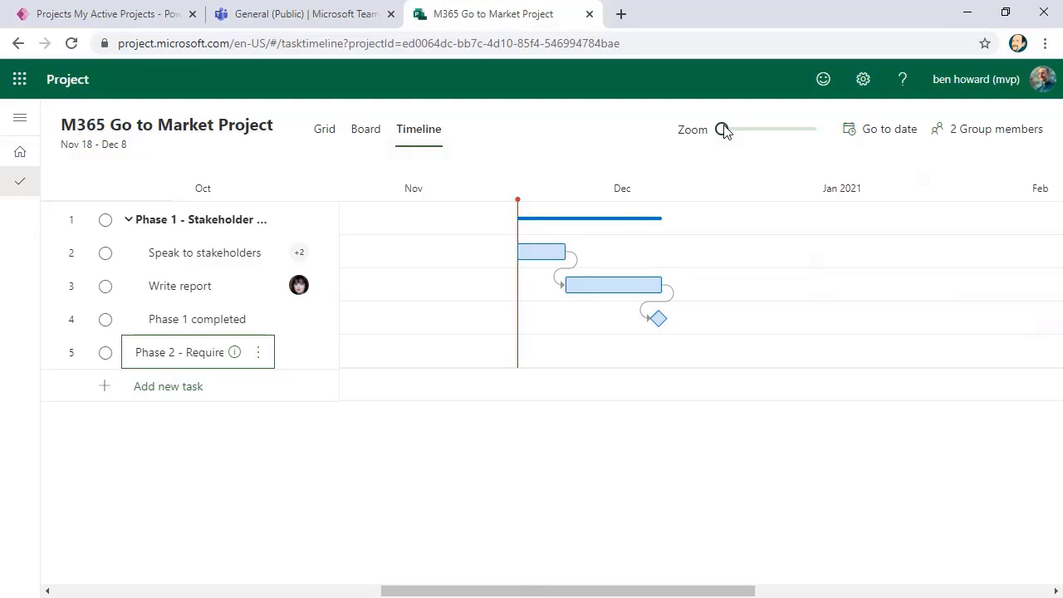
{"action": "left_click", "coordinate": [258, 285]}
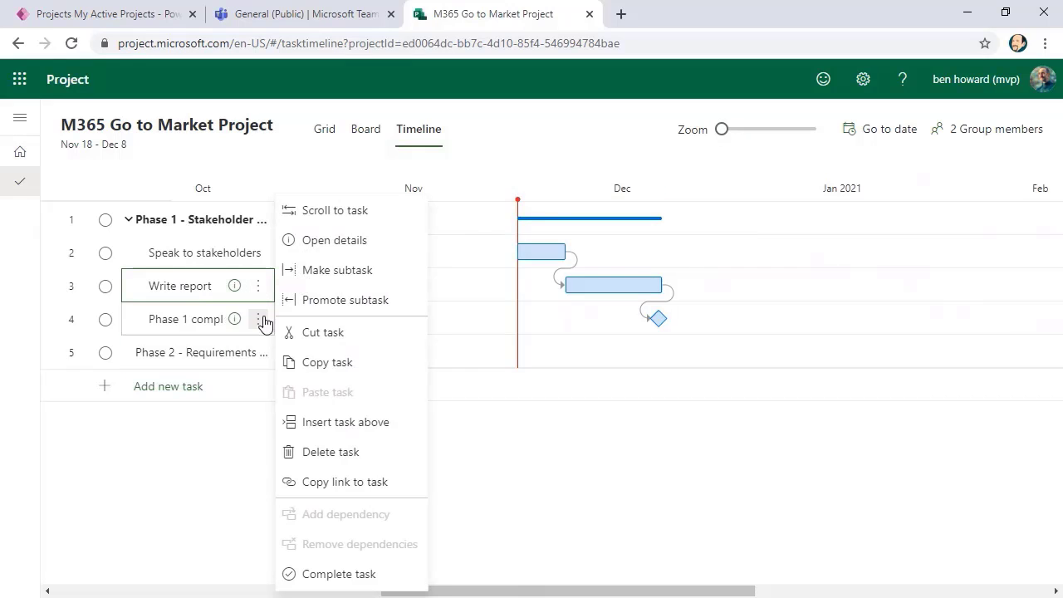
{"action": "left_click", "coordinate": [331, 240]}
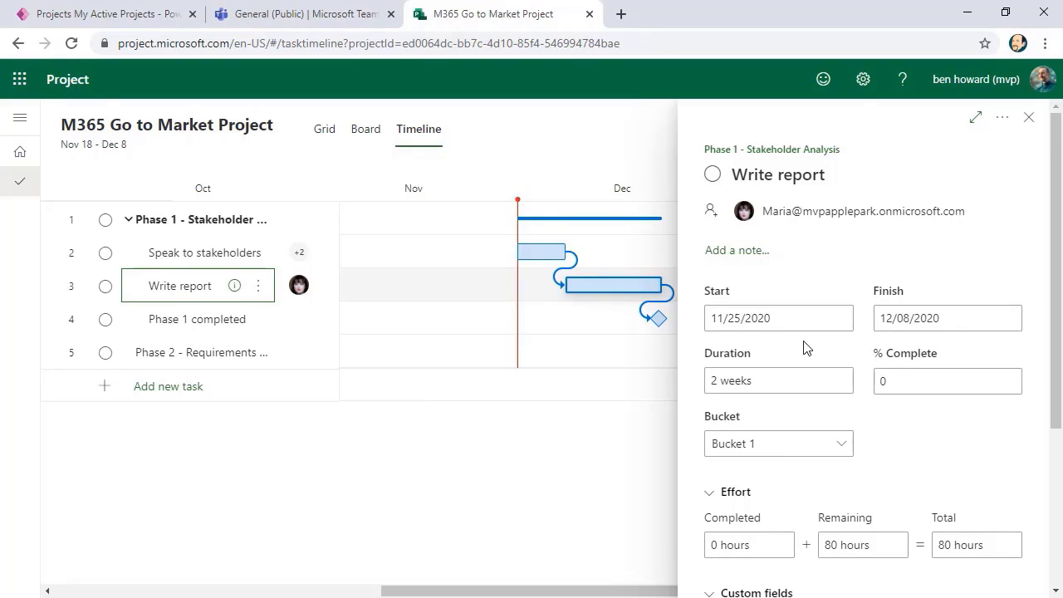
{"action": "left_click", "coordinate": [899, 384]}
{"action": "type", "text": "50"}
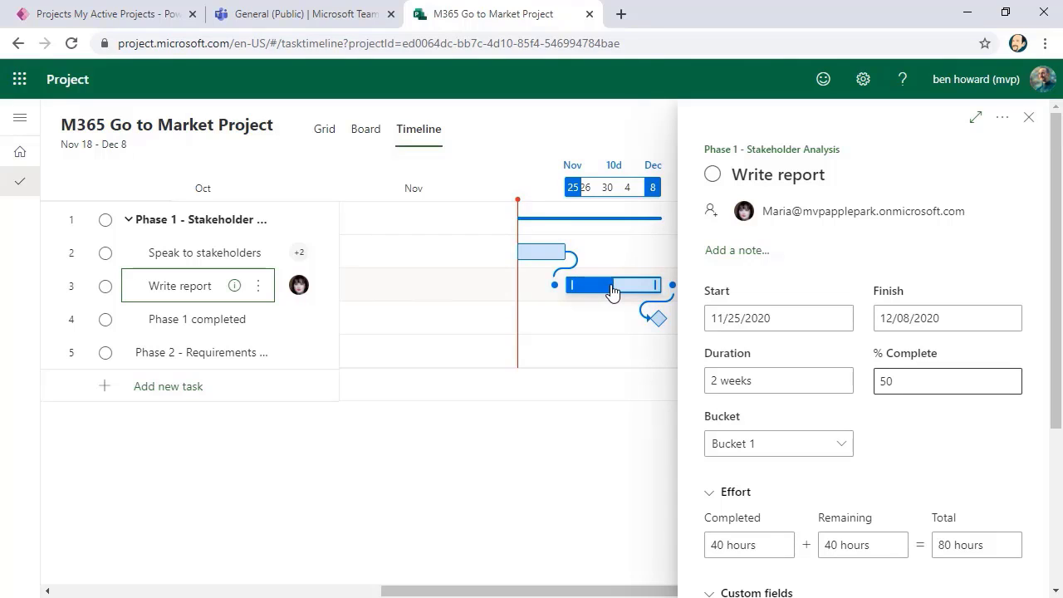
- Examine the effort hours, custom field and dependency in the "Write report" details, leaving them as they are, and close the details
{"action": "scroll", "coordinate": [1035, 439], "scroll_direction": "down", "scroll_amount": 3}
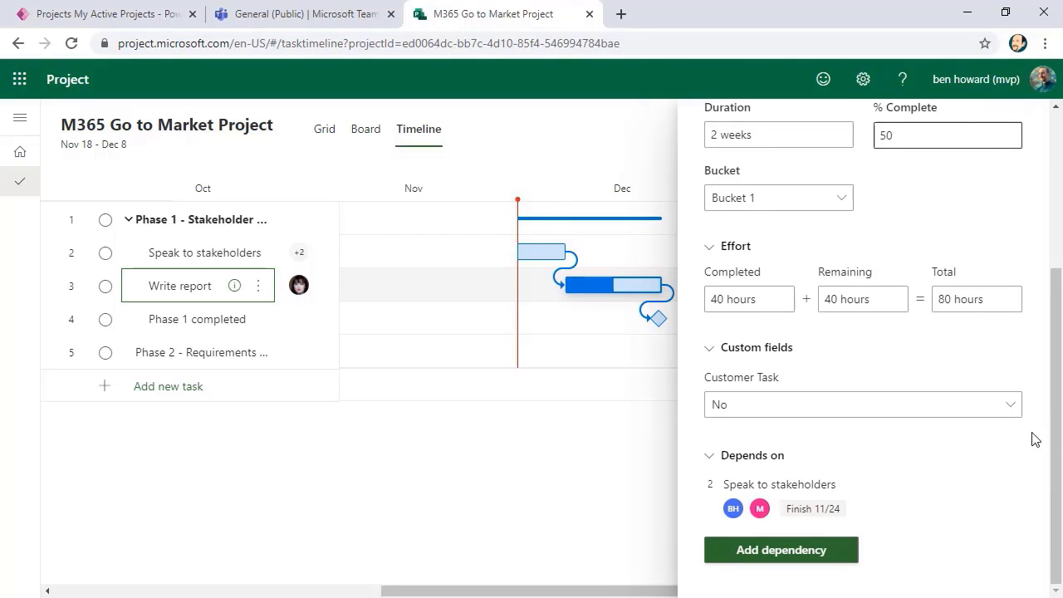
{"action": "left_click", "coordinate": [726, 304]}
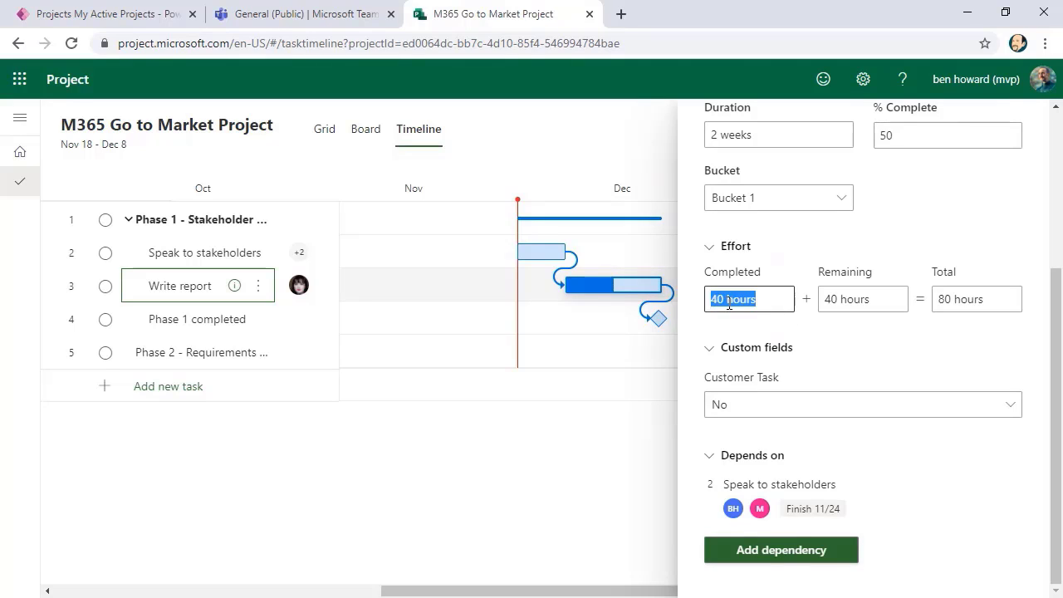
{"action": "left_click", "coordinate": [728, 304]}
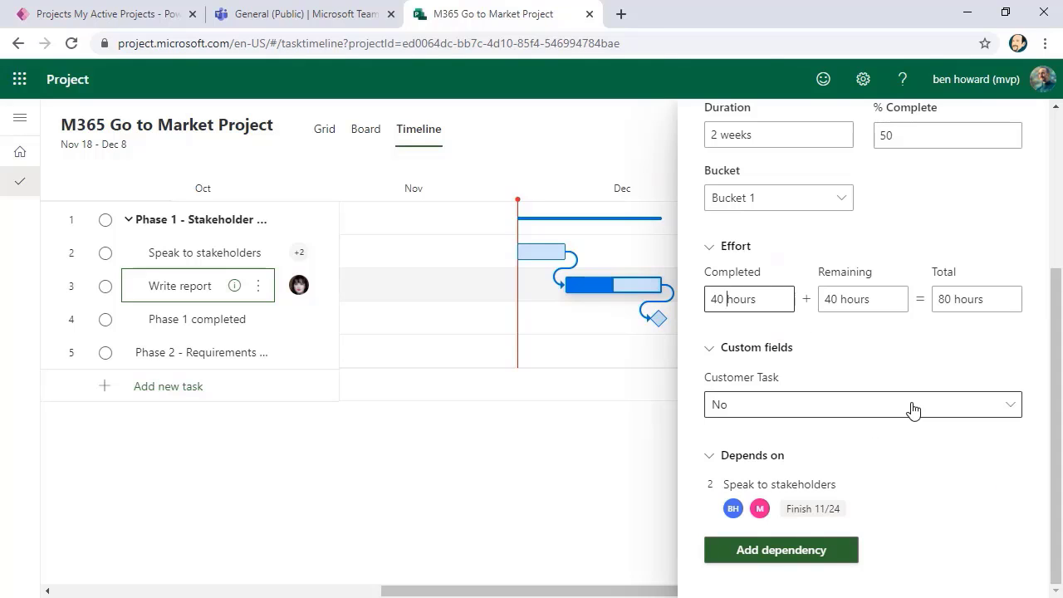
{"action": "scroll", "coordinate": [917, 420], "scroll_direction": "up", "scroll_amount": 1}
{"action": "scroll", "coordinate": [916, 419], "scroll_direction": "up", "scroll_amount": 2}
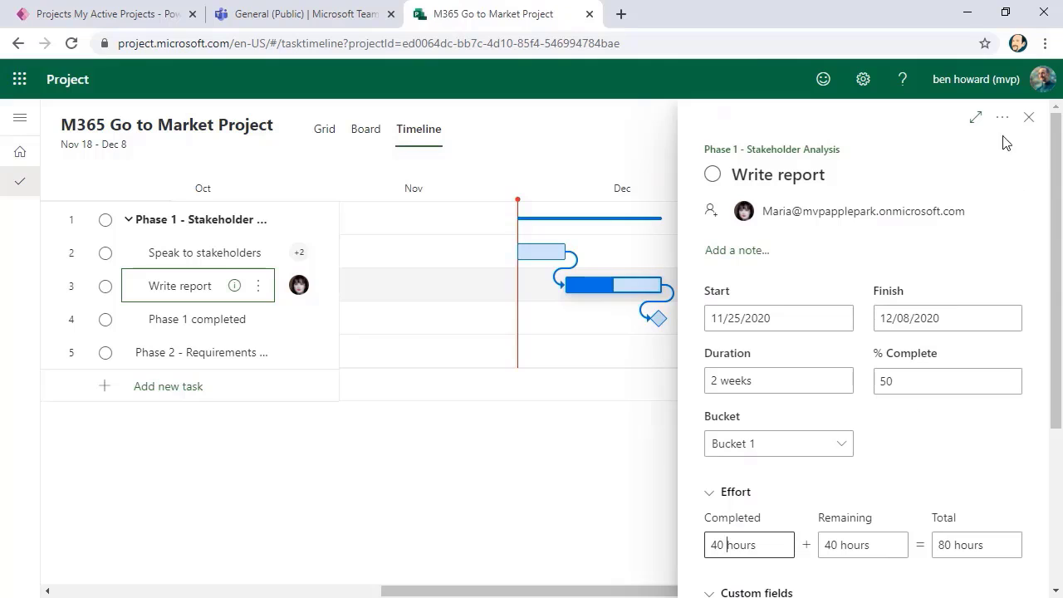
{"action": "left_click", "coordinate": [467, 480]}
{"action": "left_click", "coordinate": [1028, 117]}
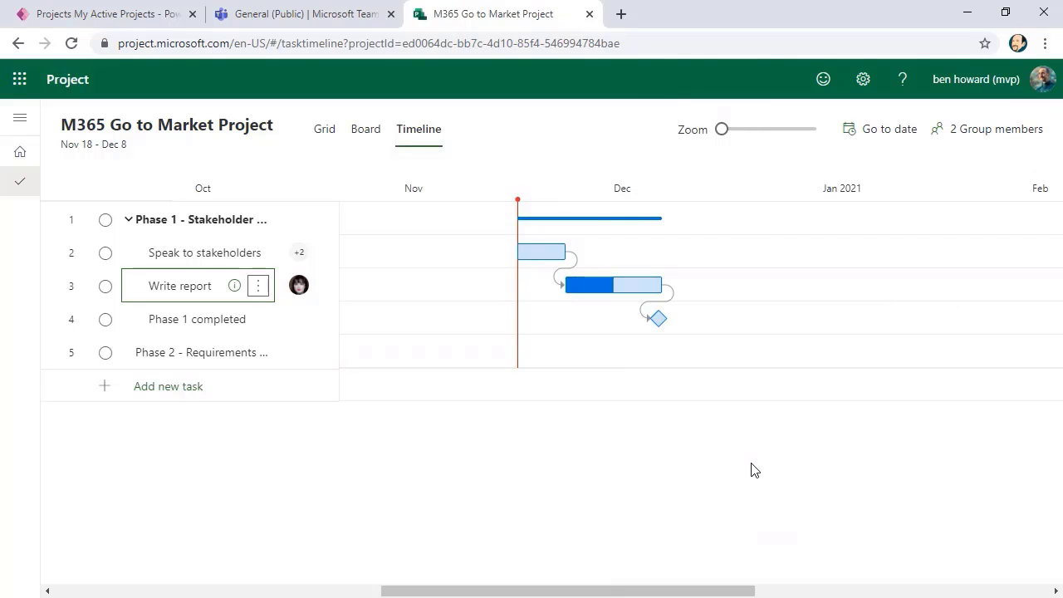
- Mark "Speak to stakeholders" as complete, trying the completion toggle off and on again
{"action": "left_click", "coordinate": [107, 257]}
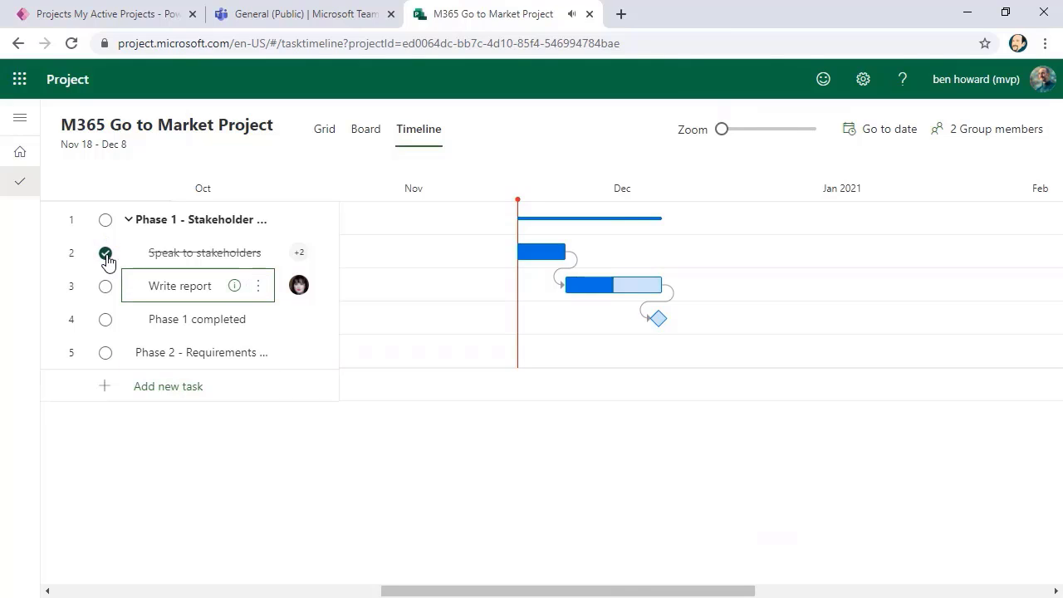
{"action": "left_click", "coordinate": [106, 257]}
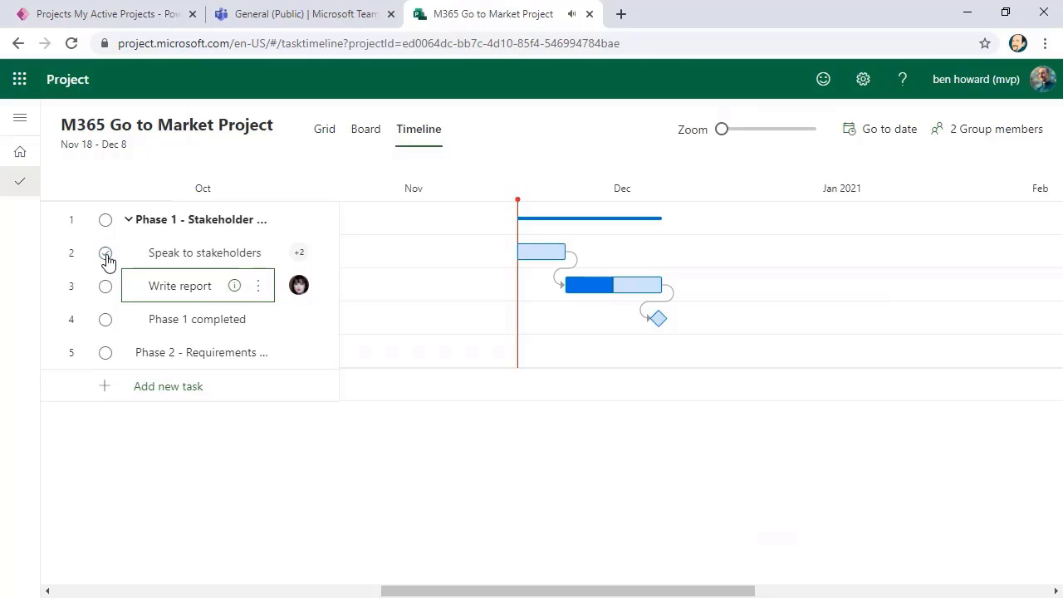
{"action": "left_click", "coordinate": [107, 258]}
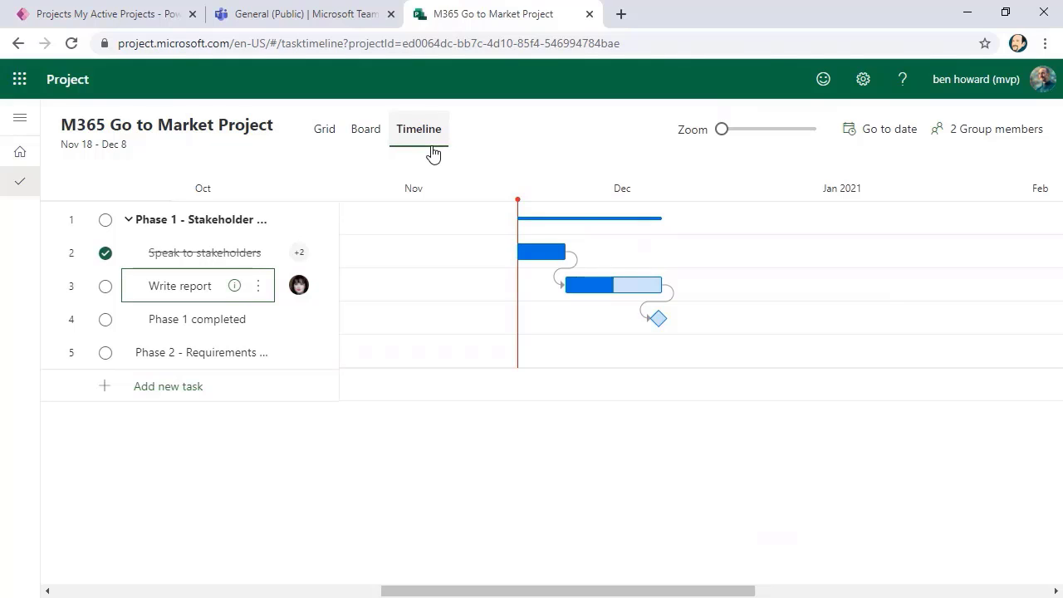
- In the board view, rename the bucket "Bucket 1" as "Backlog"
{"action": "left_click", "coordinate": [362, 133]}
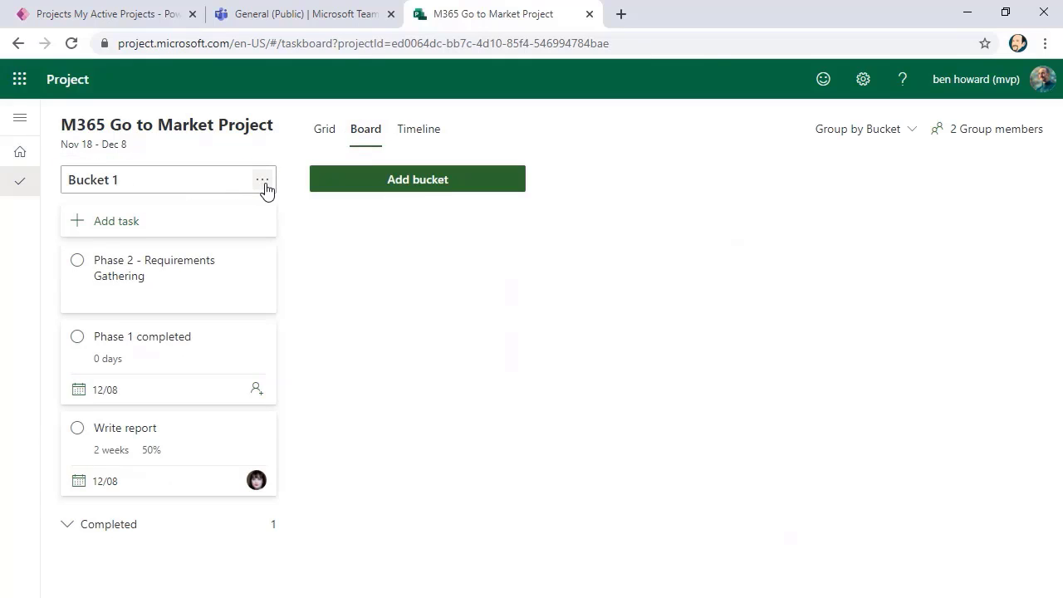
{"action": "left_click", "coordinate": [263, 181]}
{"action": "left_click", "coordinate": [278, 212]}
{"action": "key", "text": "BackSpace"}
{"action": "key", "text": "BackSpace"}
{"action": "key", "text": "BackSpace"}
{"action": "key", "text": "BackSpace"}
{"action": "key", "text": "BackSpace"}
{"action": "key", "text": "BackSpace"}
{"action": "key", "text": "BackSpace"}
{"action": "key", "text": "BackSpace"}
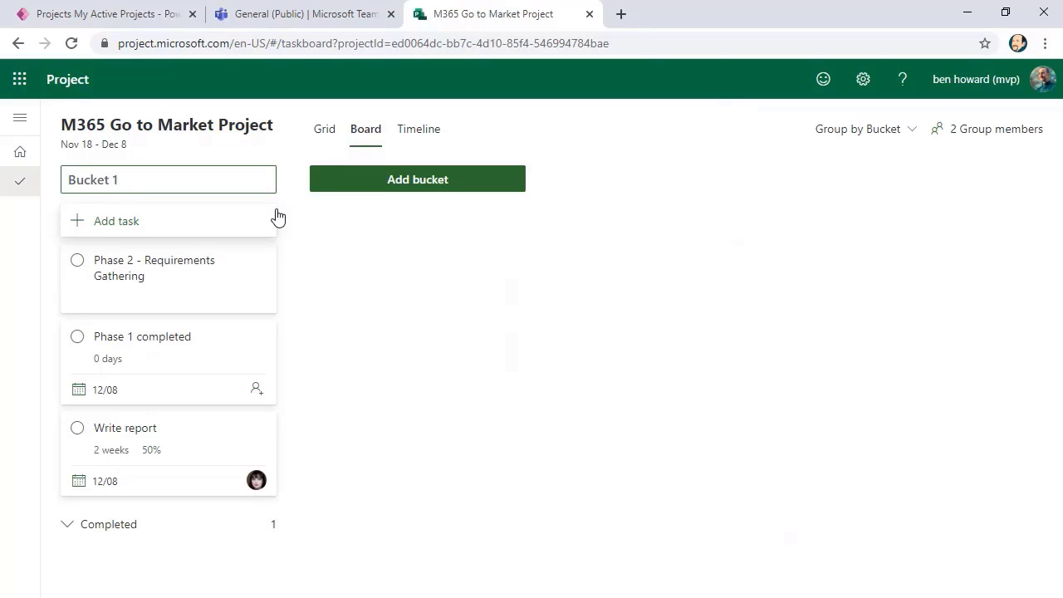
{"action": "type", "text": "Backlog"}
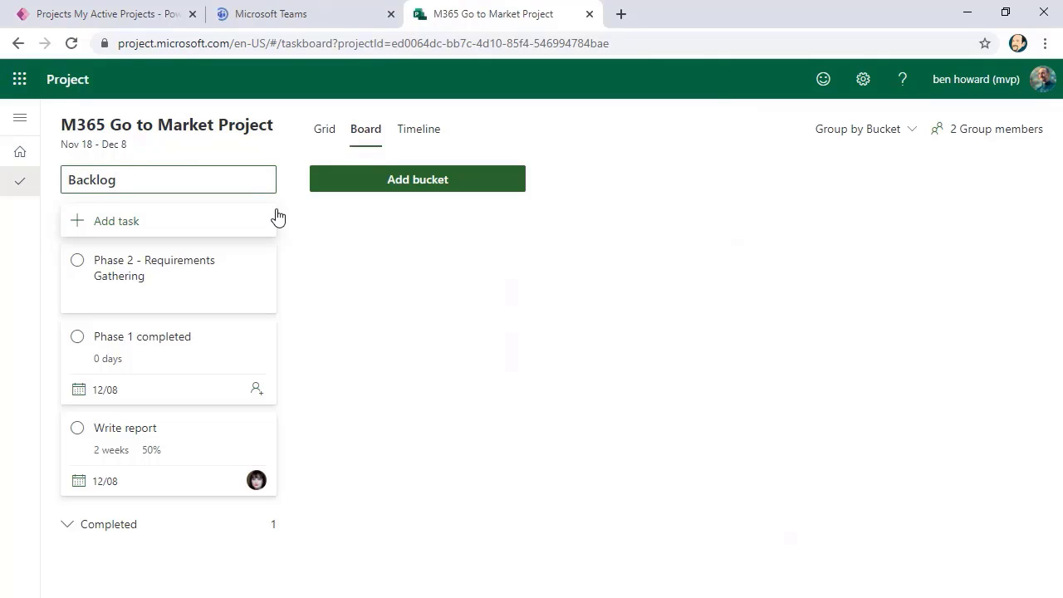
- Add two buckets to the board after Backlog, named "Upnext" and "Inprogress"
{"action": "left_click", "coordinate": [367, 193]}
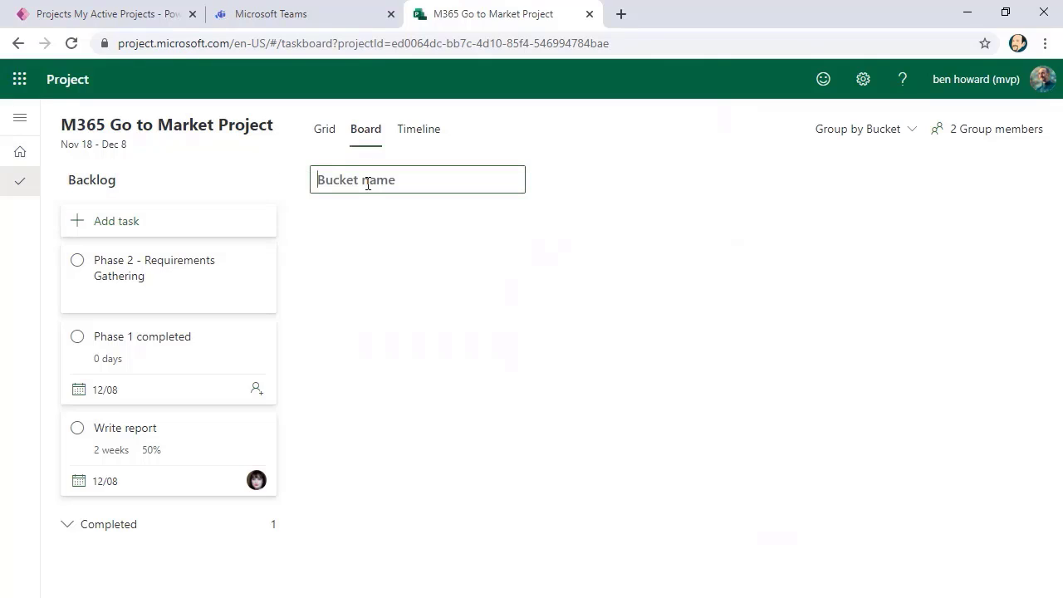
{"action": "type", "text": "Upnext"}
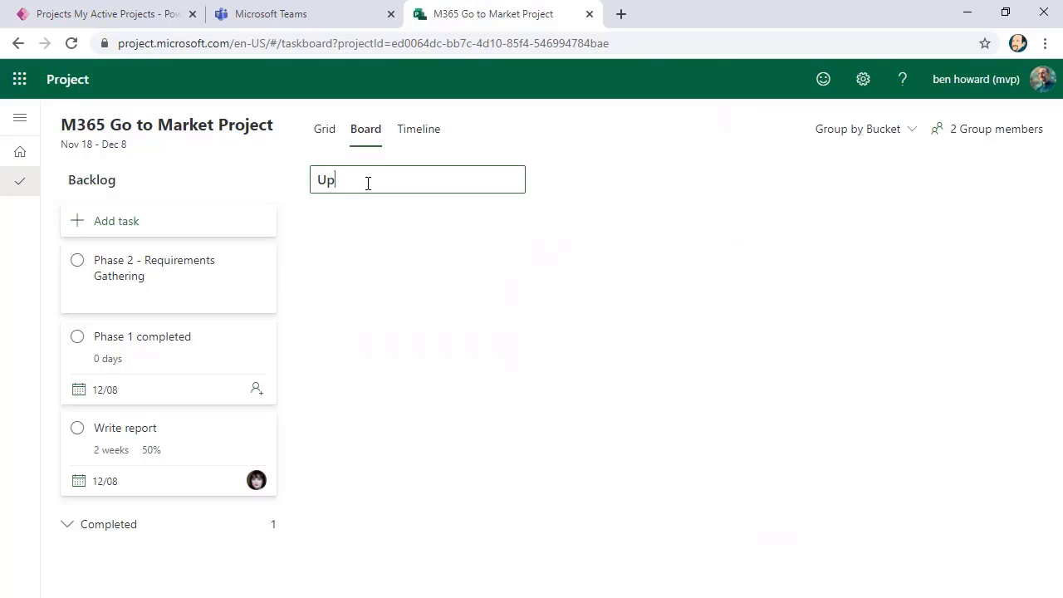
{"action": "key", "text": "Return"}
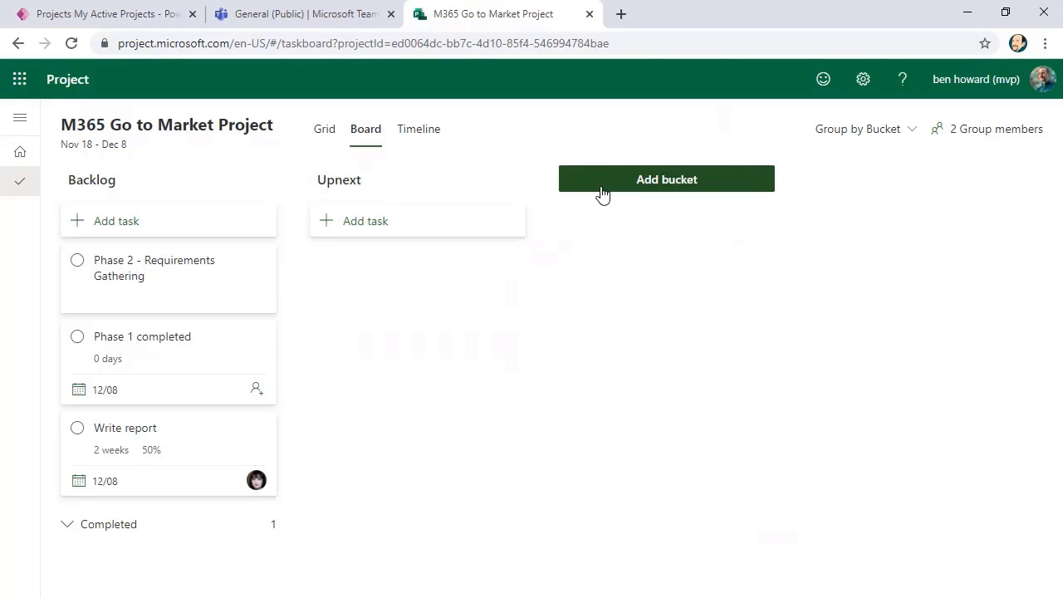
{"action": "left_click", "coordinate": [603, 187]}
{"action": "type", "text": "In"}
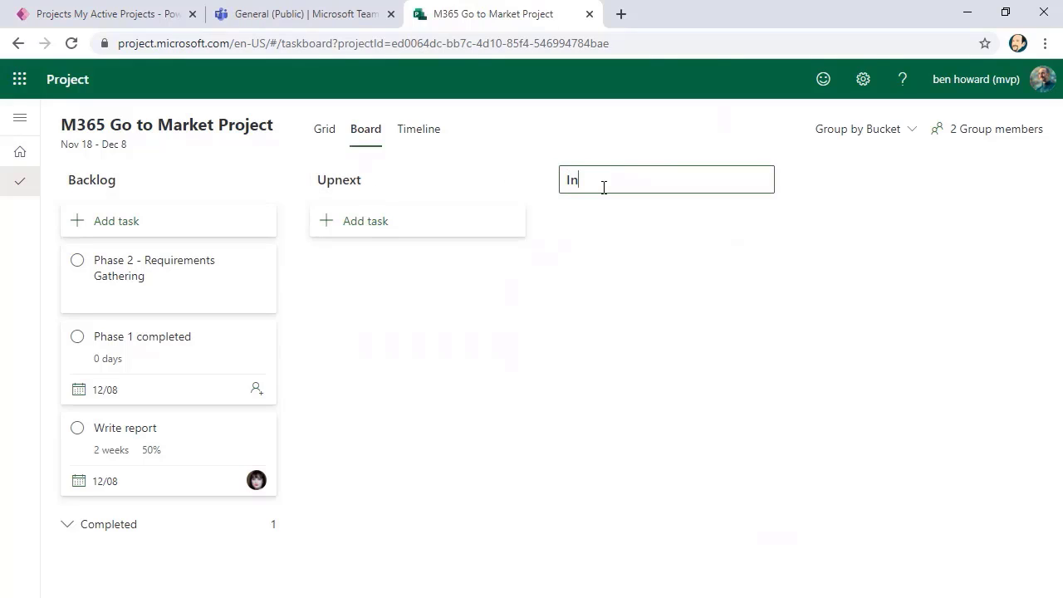
{"action": "type", "text": "progress"}
{"action": "key", "text": "Return"}
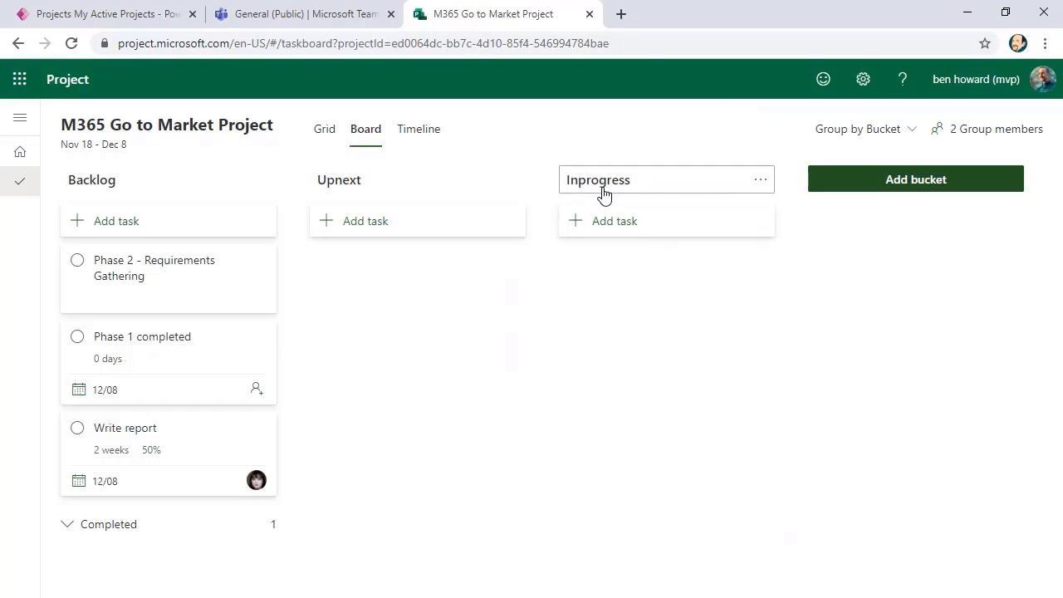
- Add a bucket named "Completed bucket" after Inprogress on the board
{"action": "left_click", "coordinate": [849, 186]}
{"action": "type", "text": "I"}
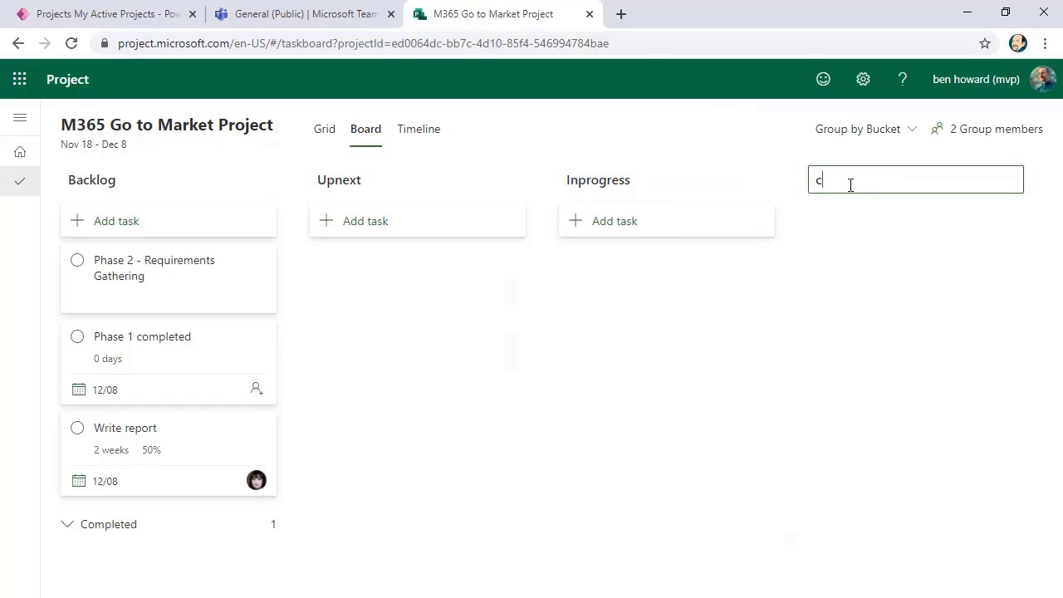
{"action": "key", "text": "BackSpace"}
{"action": "type", "text": "Completed bucket"}
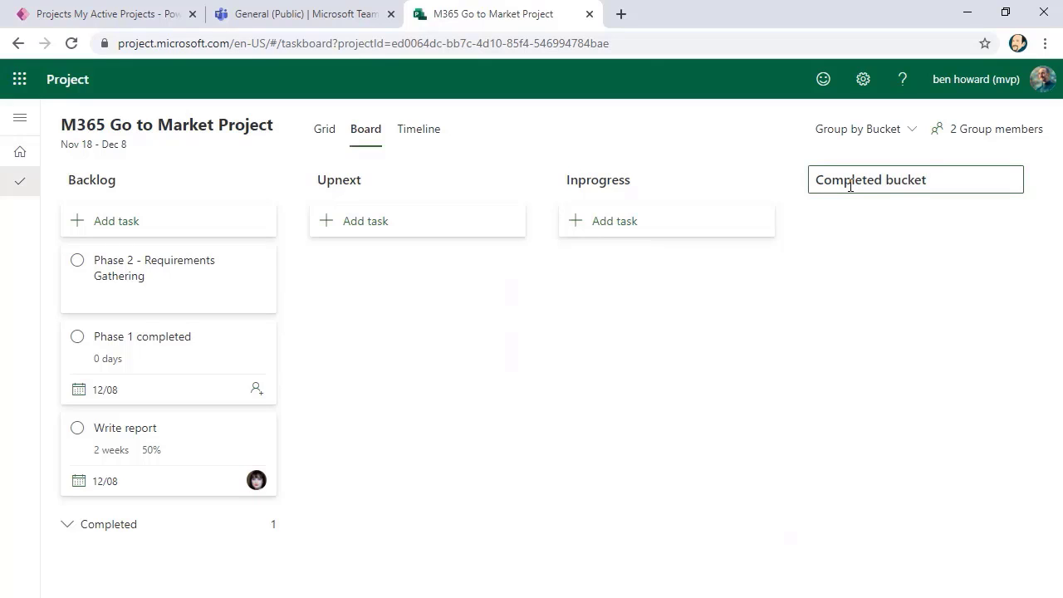
{"action": "key", "text": "Return"}
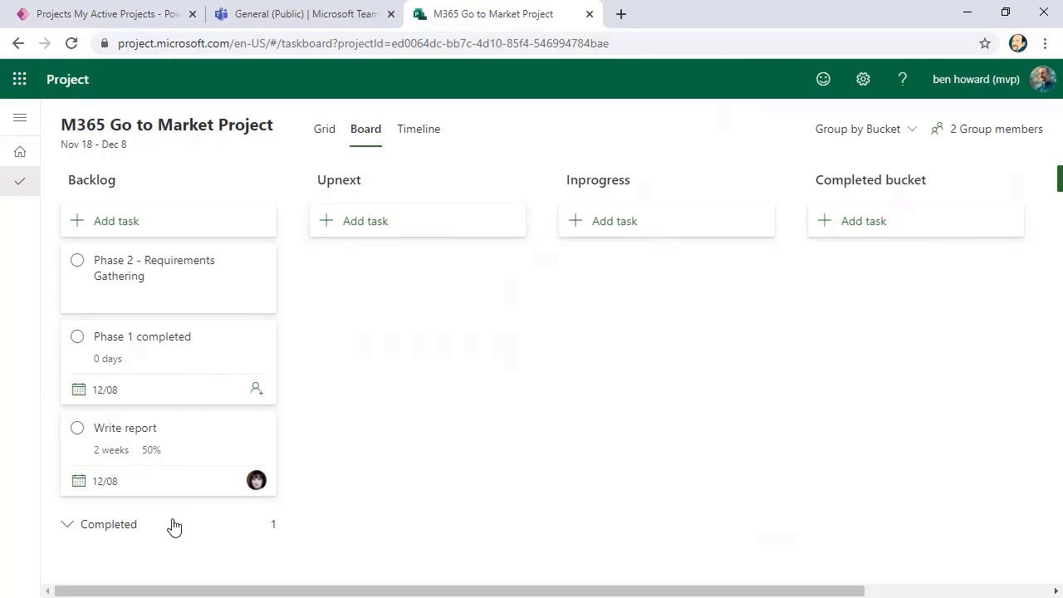
- Move the "Speak to stakeholders" card to Completed bucket and mark it complete, and move "Write report" to Upnext
{"action": "left_click", "coordinate": [123, 525]}
{"action": "scroll", "coordinate": [201, 534], "scroll_direction": "down", "scroll_amount": 1}
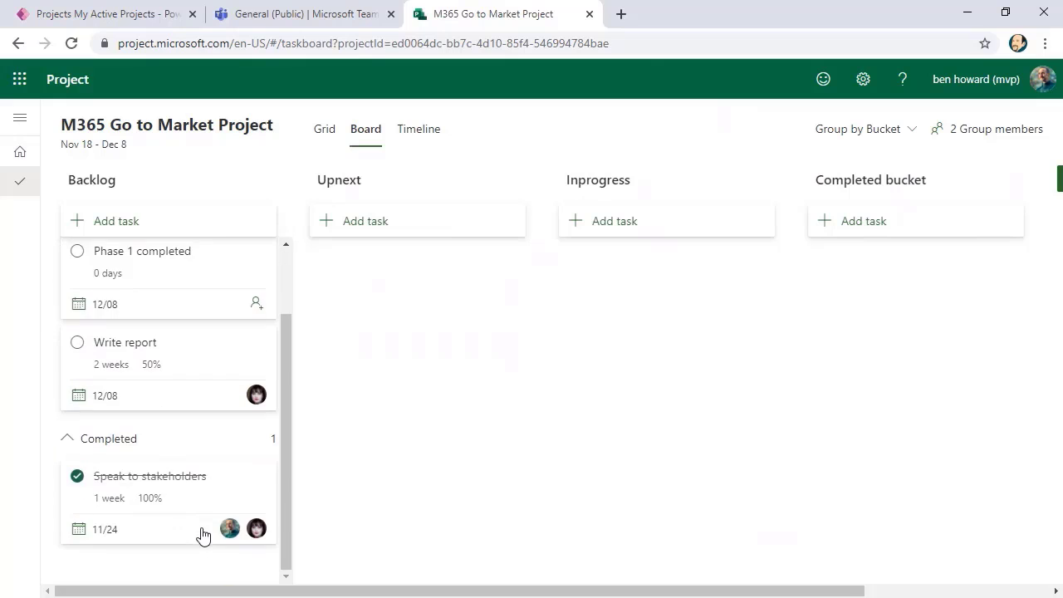
{"action": "scroll", "coordinate": [199, 534], "scroll_direction": "up", "scroll_amount": 1}
{"action": "scroll", "coordinate": [200, 534], "scroll_direction": "down", "scroll_amount": 1}
{"action": "left_click_drag", "start_coordinate": [138, 493], "coordinate": [874, 279]}
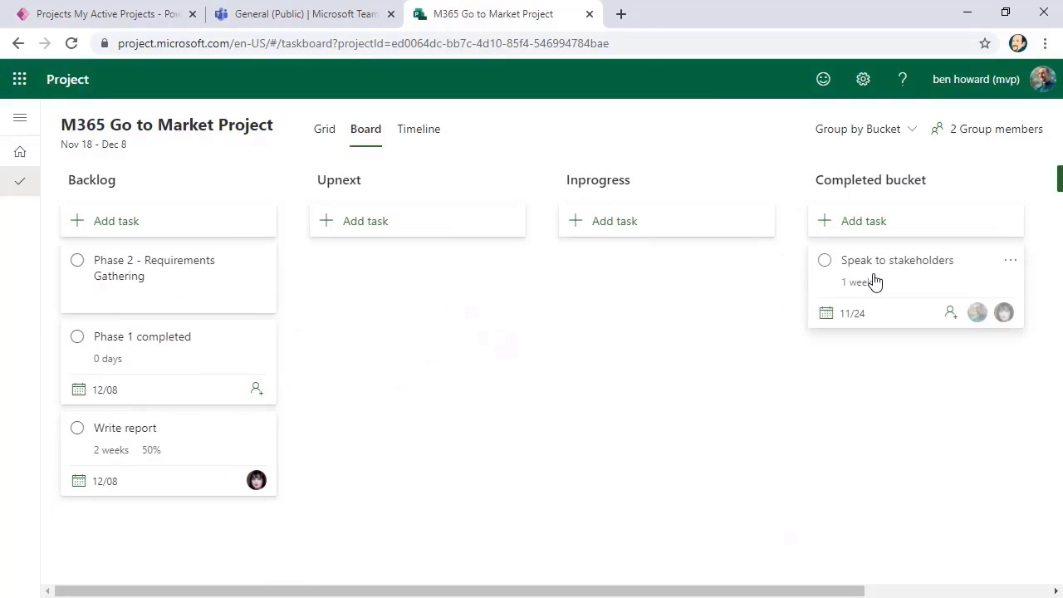
{"action": "left_click", "coordinate": [825, 272]}
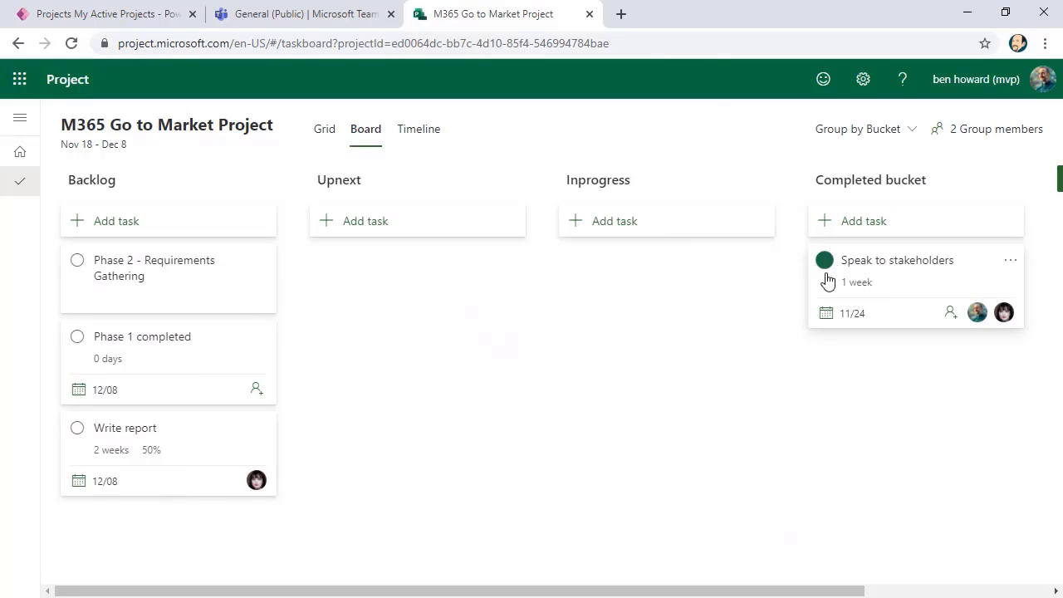
{"action": "left_click_drag", "start_coordinate": [213, 443], "coordinate": [435, 293]}
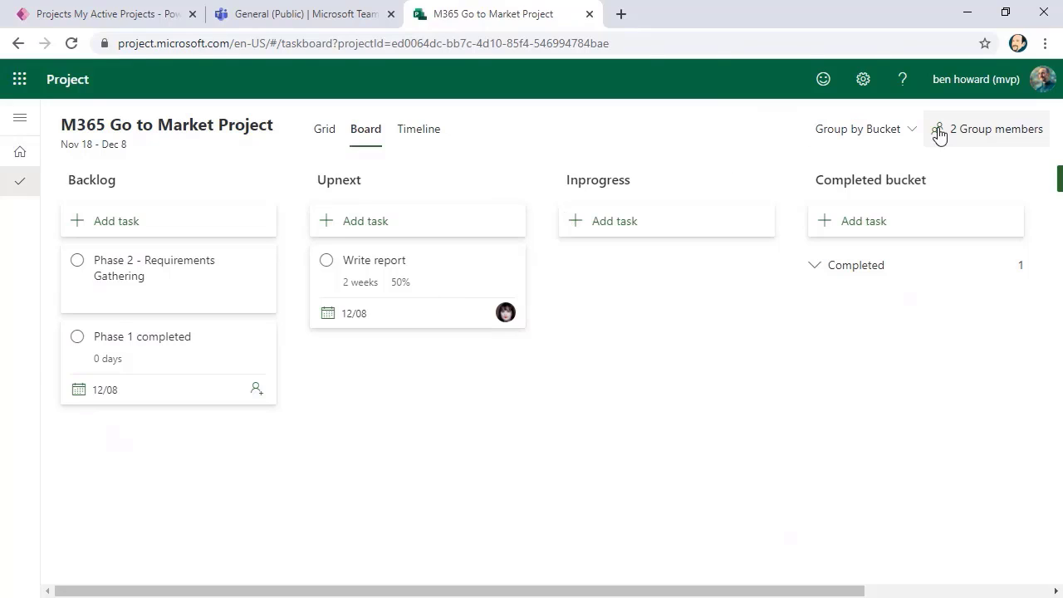
- Group the board by Assigned to and move the "Phase 1 completed" card from Unassigned to the project manager's column
{"action": "left_click", "coordinate": [911, 133]}
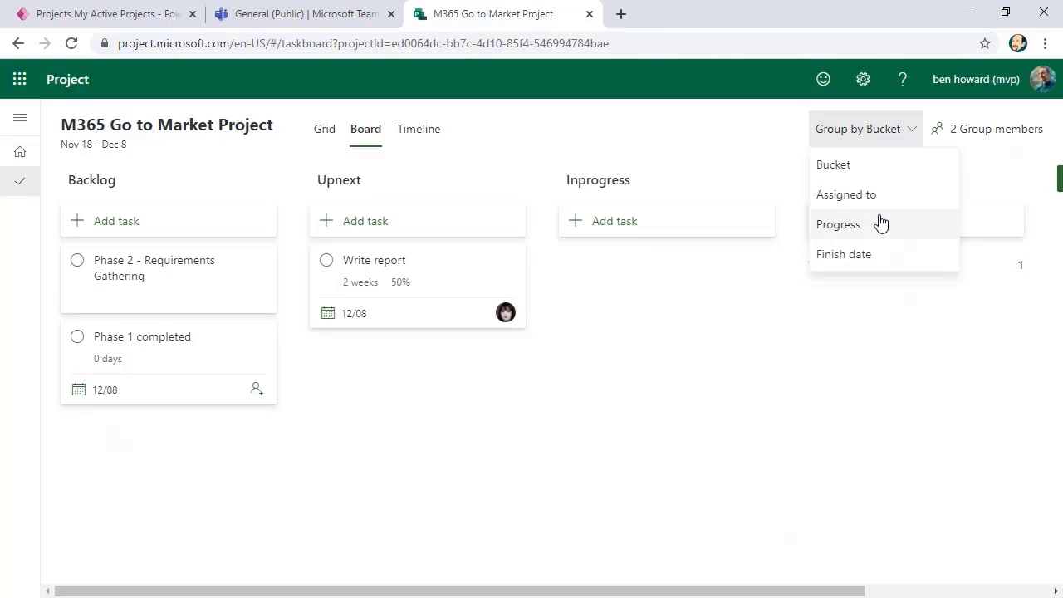
{"action": "left_click", "coordinate": [900, 199]}
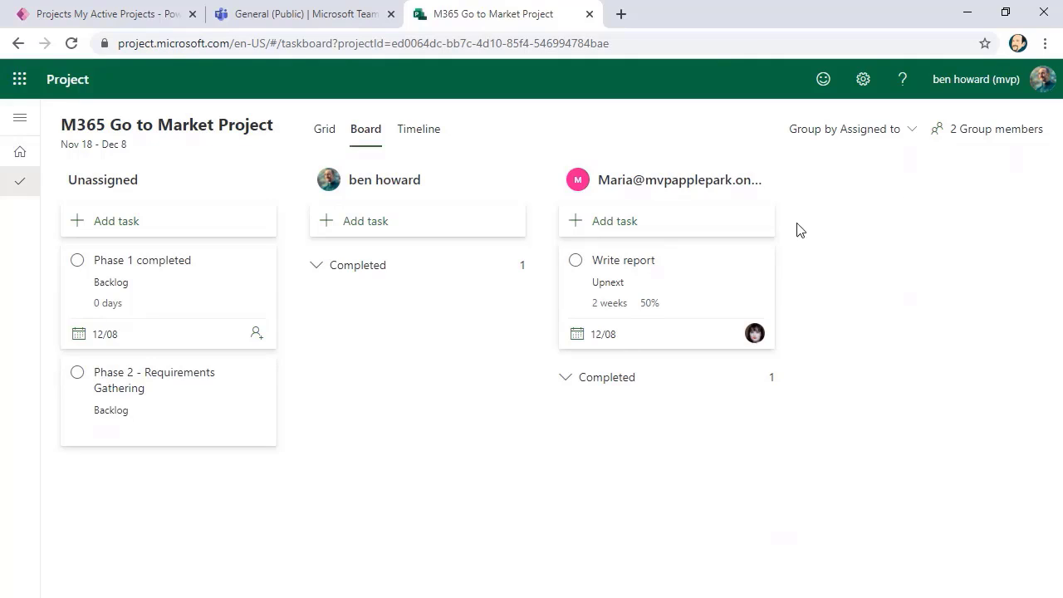
{"action": "left_click", "coordinate": [381, 267]}
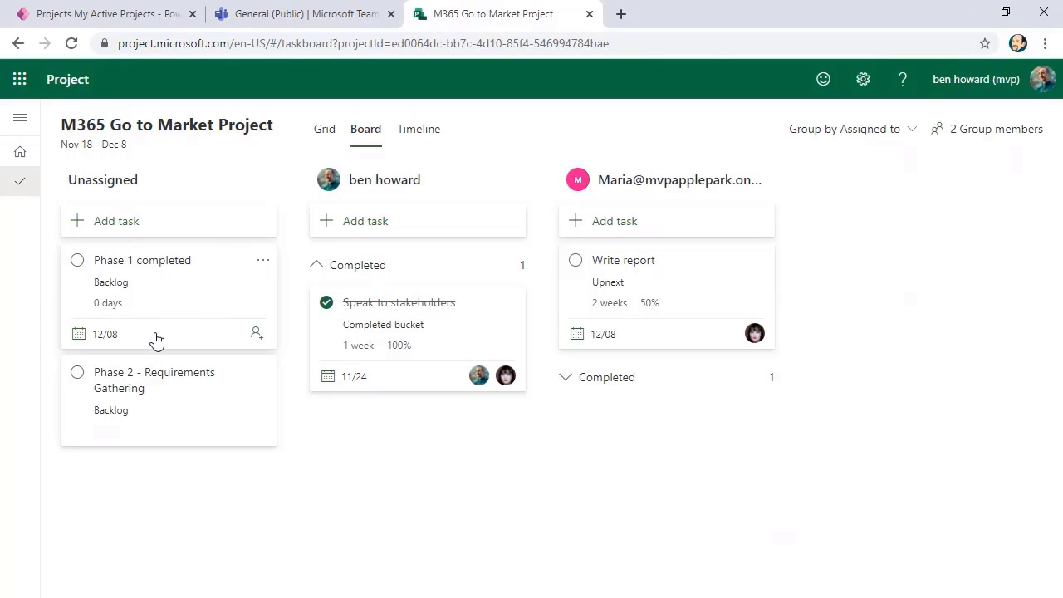
{"action": "left_click_drag", "start_coordinate": [157, 339], "coordinate": [429, 462]}
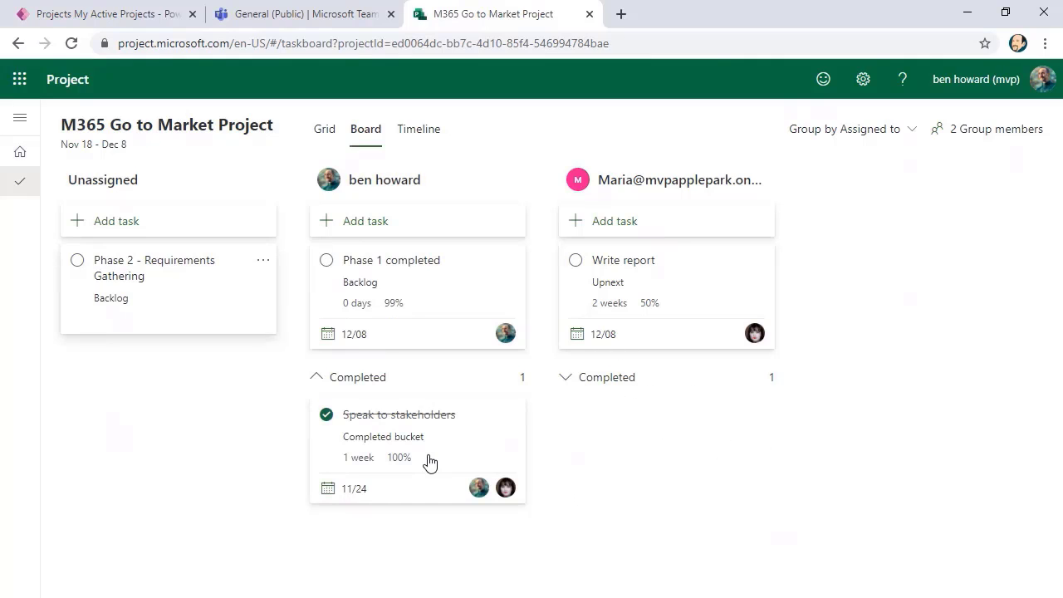
- Regroup the board by Progress and by Finish date to review the tasks under each grouping
{"action": "left_click", "coordinate": [905, 141]}
{"action": "left_click", "coordinate": [860, 235]}
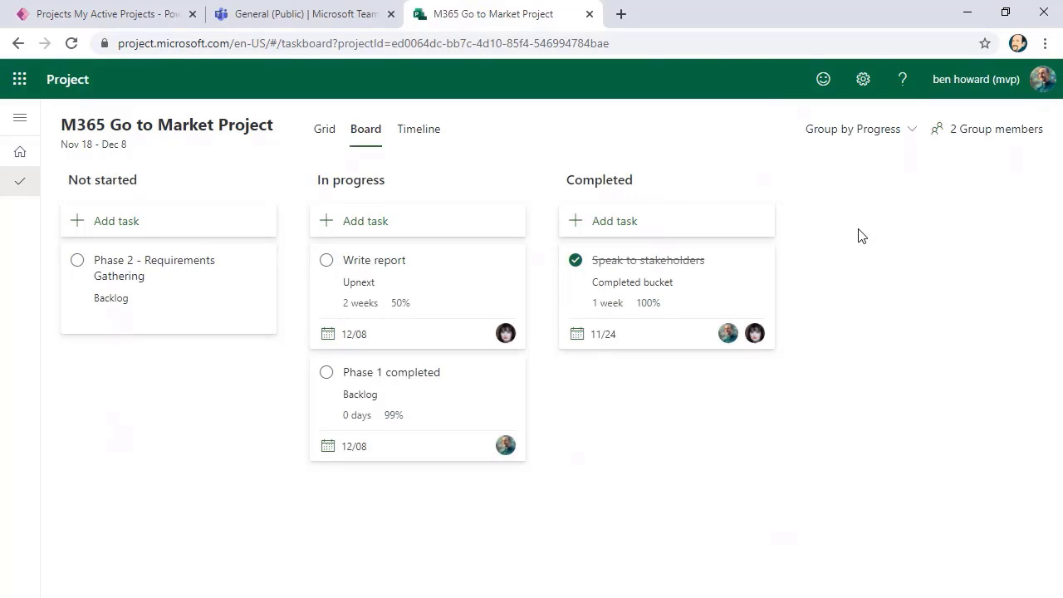
{"action": "left_click", "coordinate": [911, 130]}
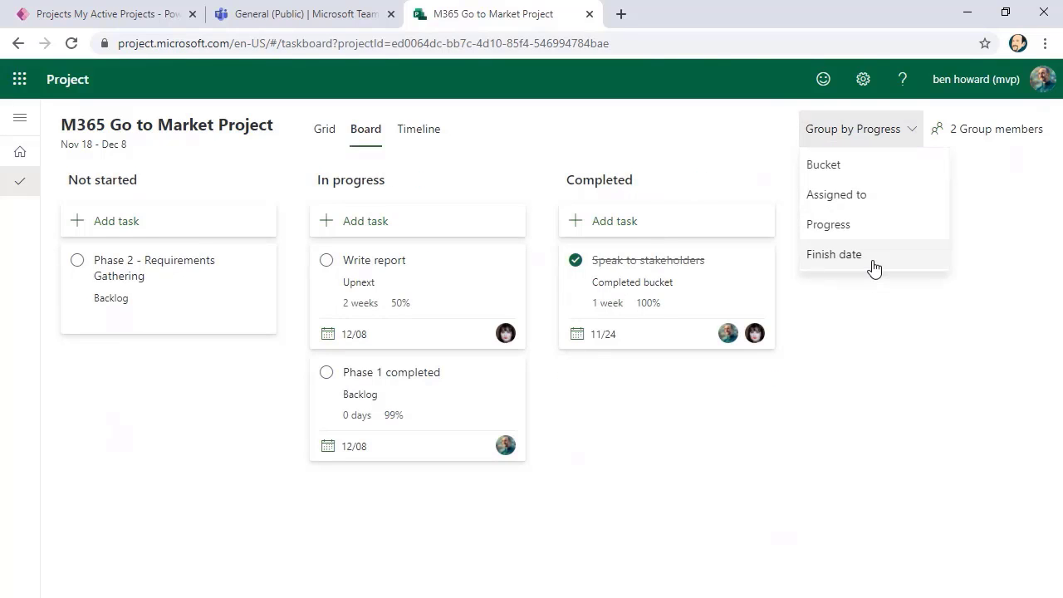
{"action": "left_click", "coordinate": [874, 267]}
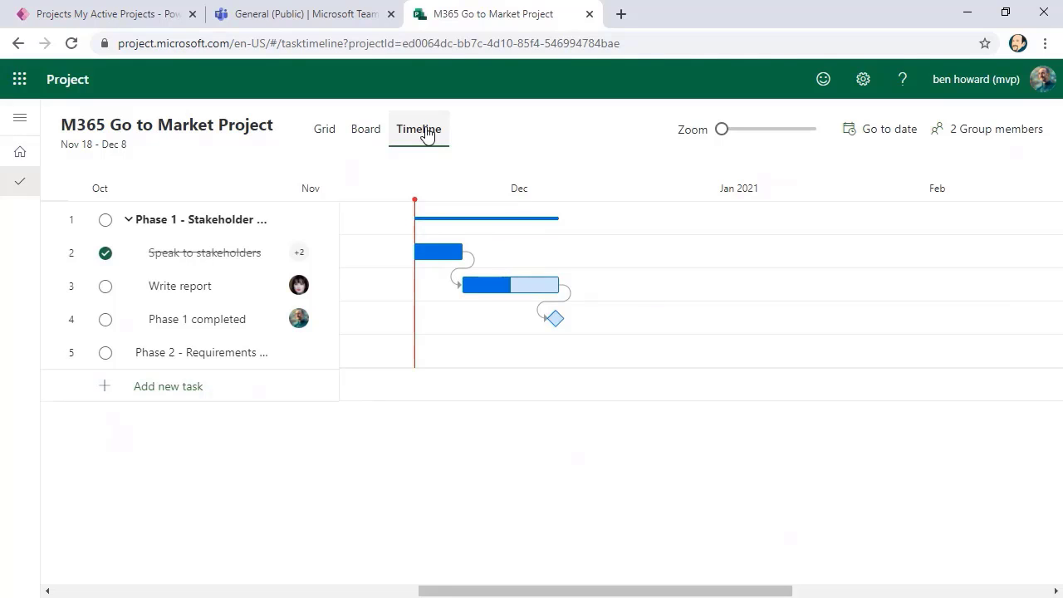
- In the timeline view, open the project's details and examine the options for deleting or copying the project
{"action": "left_click", "coordinate": [106, 129]}
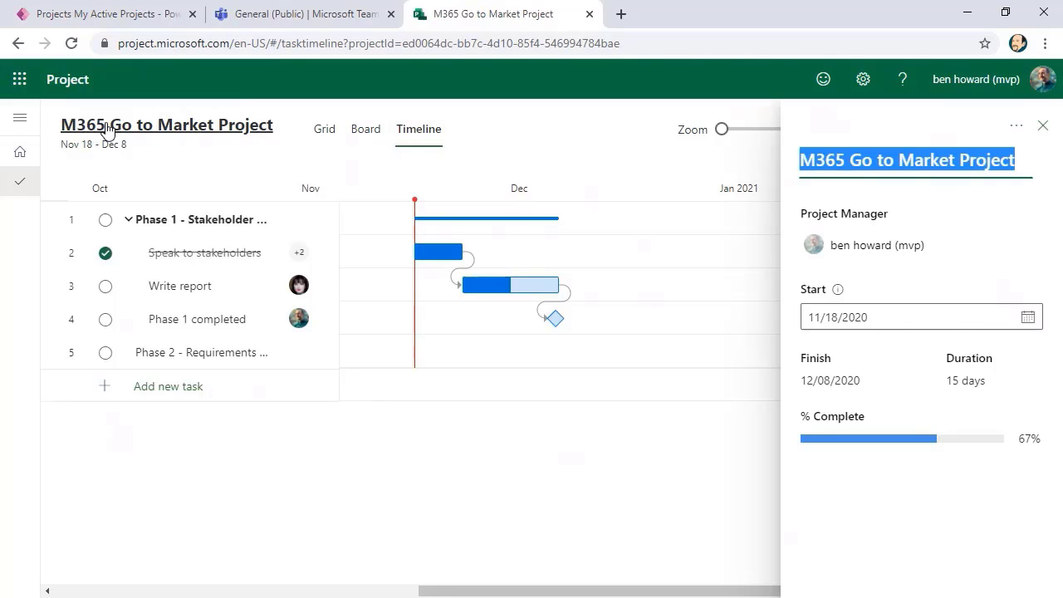
{"action": "left_click", "coordinate": [1014, 130]}
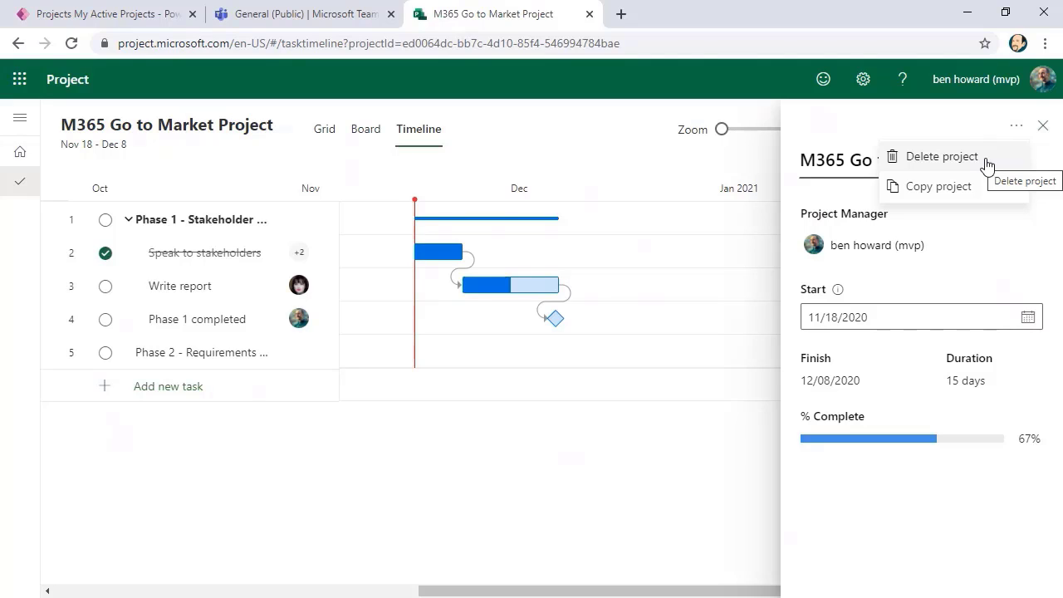
{"action": "left_click", "coordinate": [826, 136]}
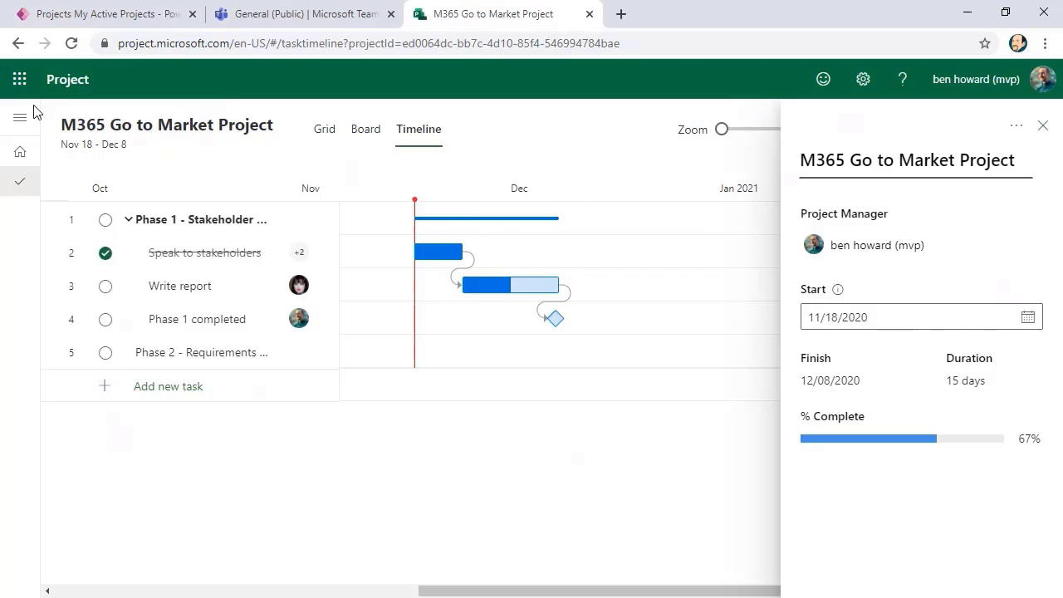
- Return to the Project home page and look through the favorites and recent projects
{"action": "left_click", "coordinate": [18, 154]}
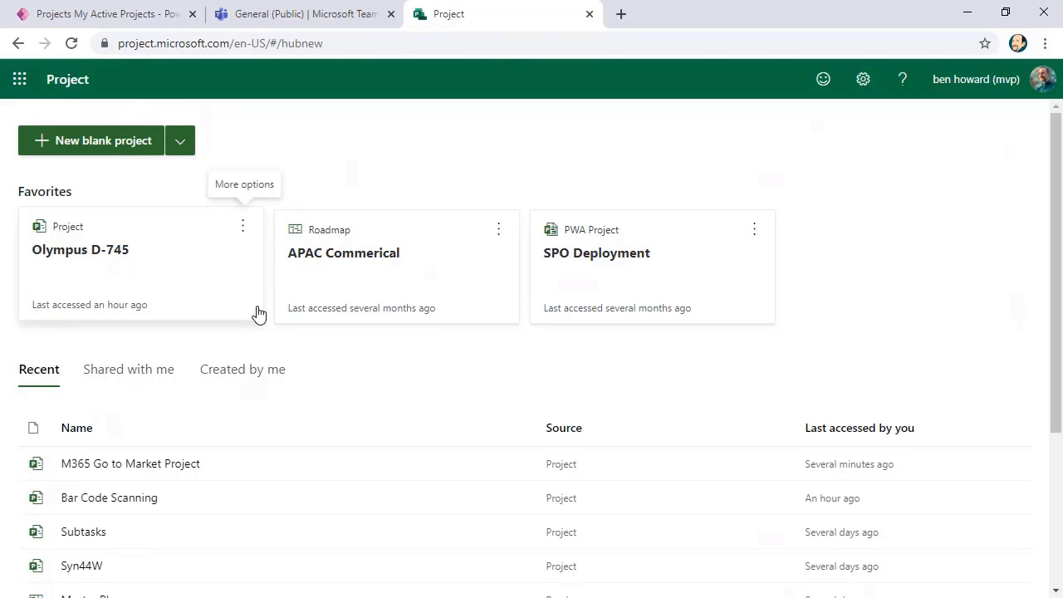
{"action": "scroll", "coordinate": [257, 312], "scroll_direction": "down", "scroll_amount": 2}
{"action": "scroll", "coordinate": [340, 356], "scroll_direction": "down", "scroll_amount": 1}
{"action": "scroll", "coordinate": [361, 292], "scroll_direction": "up", "scroll_amount": 3}
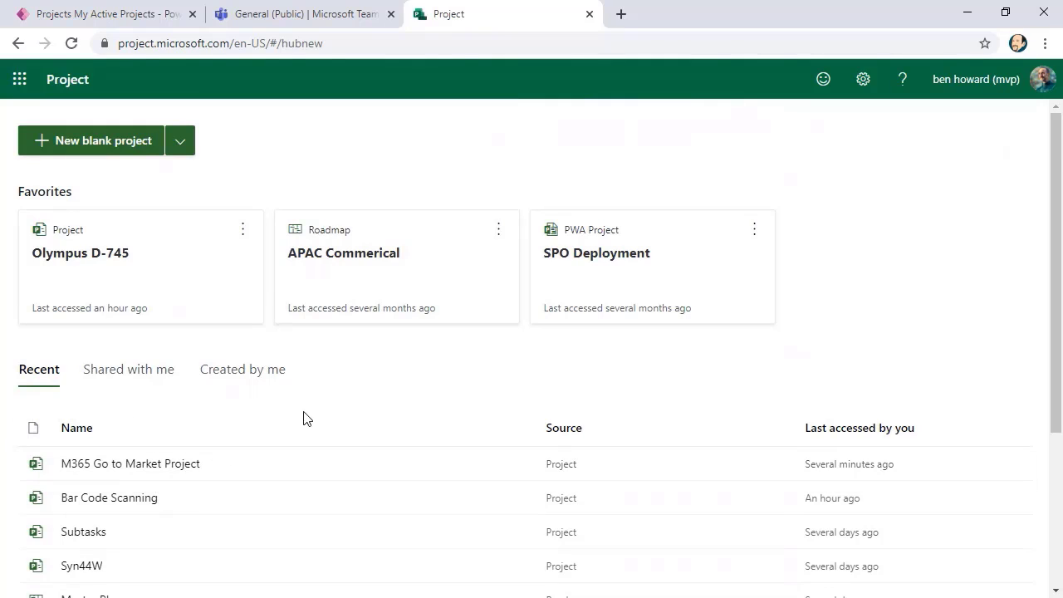
- Switch to Power Apps, reload My Active Projects and open the task grid of "M365 Go to Market Project"
{"action": "left_click", "coordinate": [137, 20]}
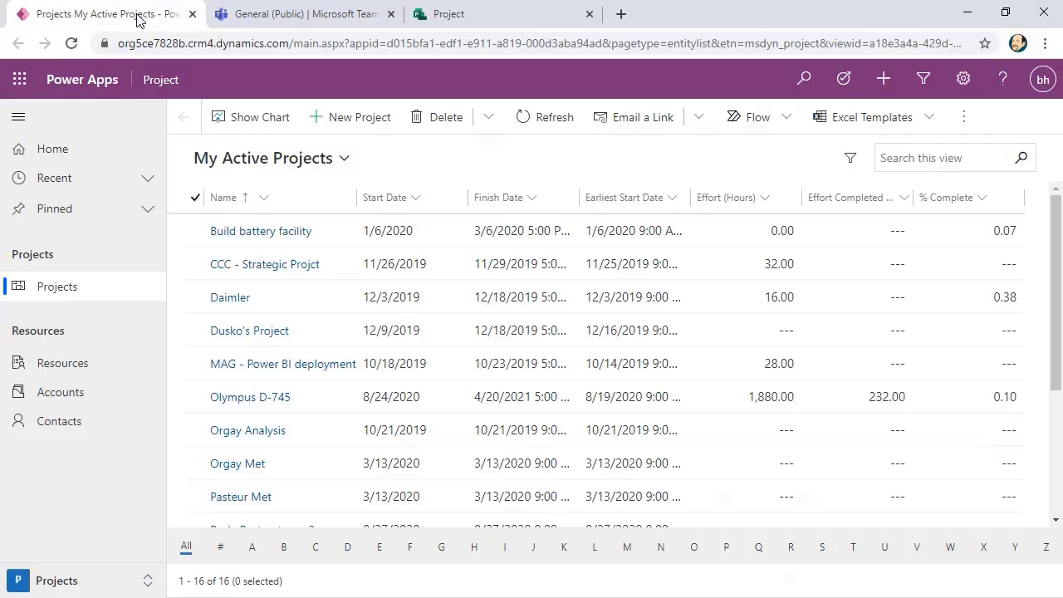
{"action": "left_click", "coordinate": [74, 43]}
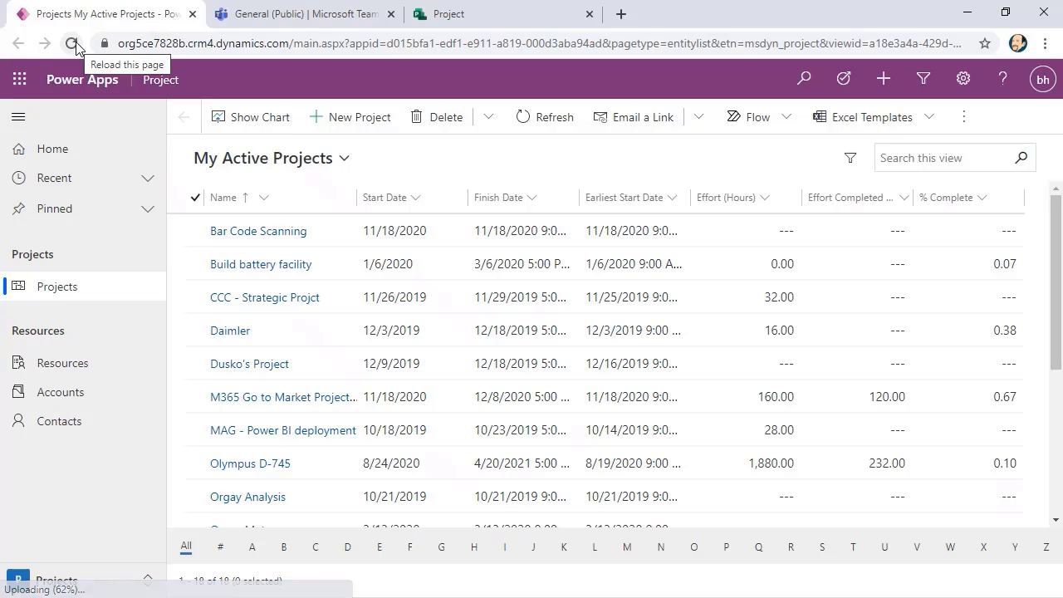
{"action": "left_click", "coordinate": [285, 398]}
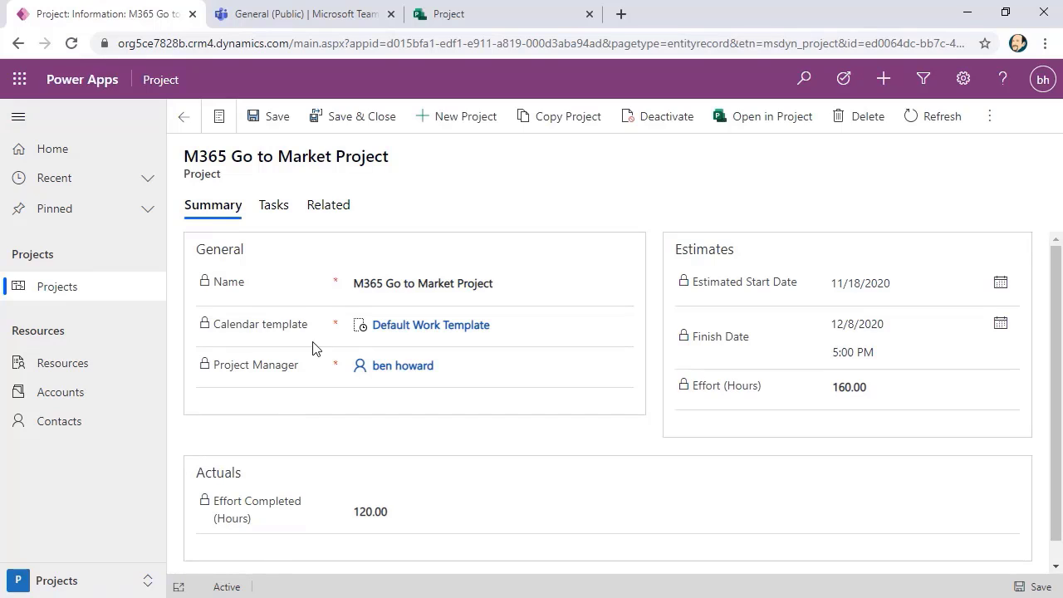
{"action": "left_click", "coordinate": [276, 209]}
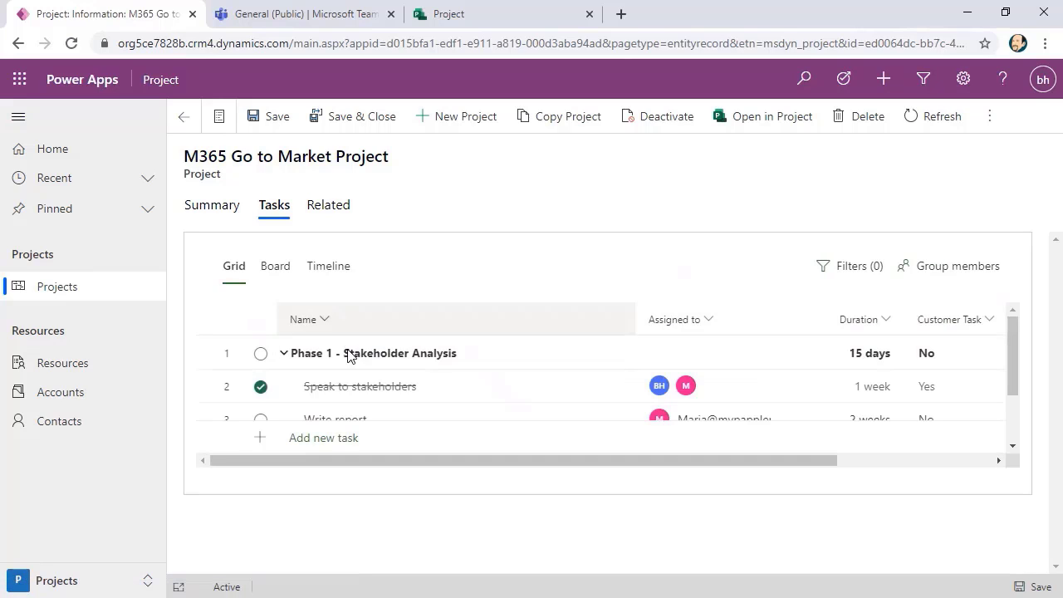
- Add a task named "Task 2" below "Phase 2 - Requirements Gathering" and make it a subtask of that phase
{"action": "scroll", "coordinate": [444, 397], "scroll_direction": "down", "scroll_amount": 2}
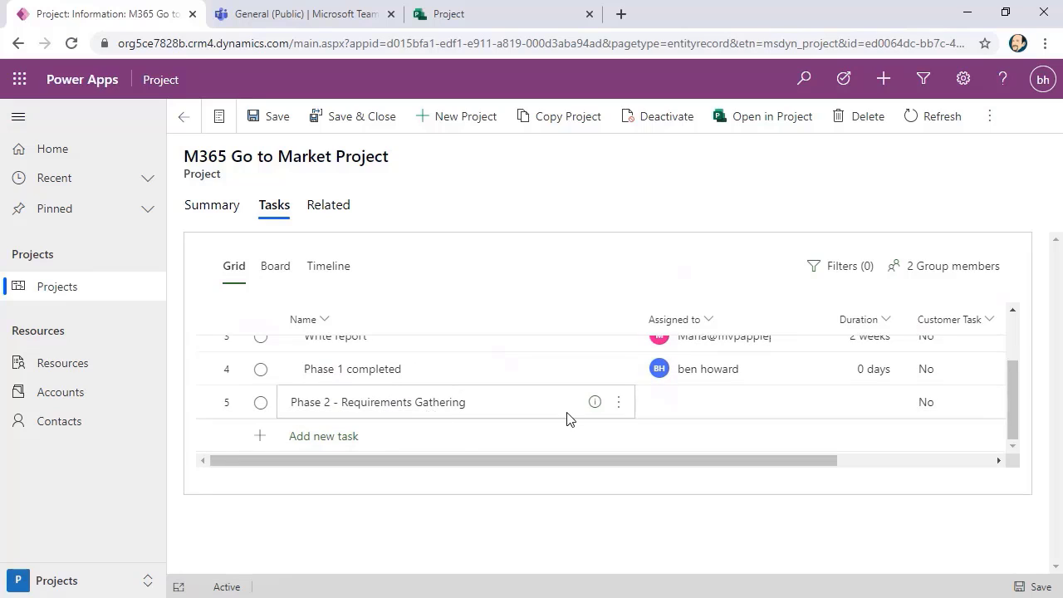
{"action": "left_click", "coordinate": [331, 438]}
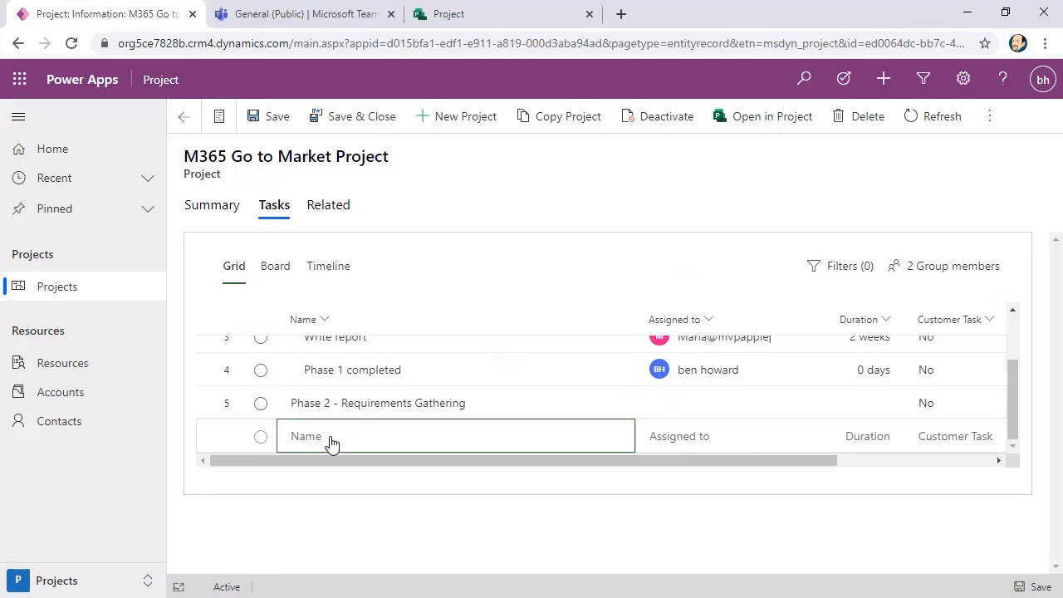
{"action": "type", "text": "Task 2"}
{"action": "key", "text": "Return"}
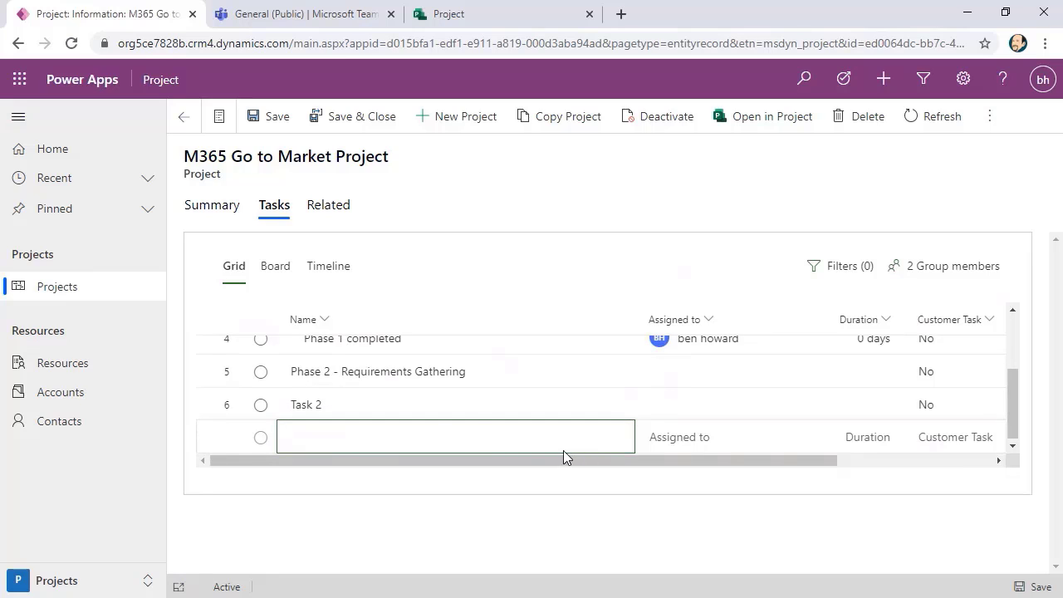
{"action": "left_click", "coordinate": [471, 413]}
{"action": "left_click", "coordinate": [619, 405]}
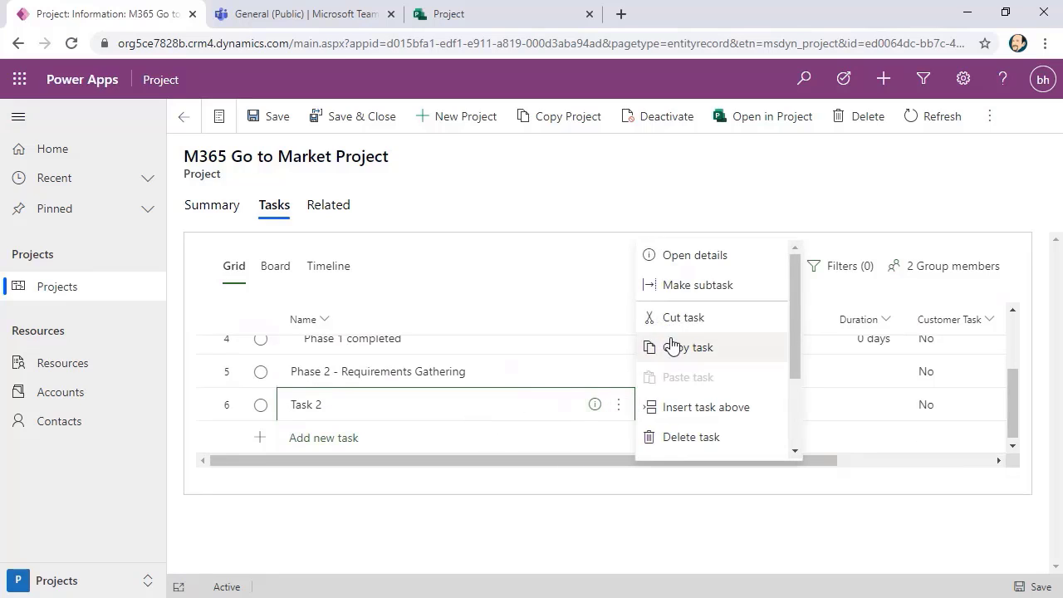
{"action": "left_click", "coordinate": [693, 292]}
- Assign Task 2 to the project manager and to a person outside the team, adding the latter as a project member
{"action": "left_click", "coordinate": [699, 409]}
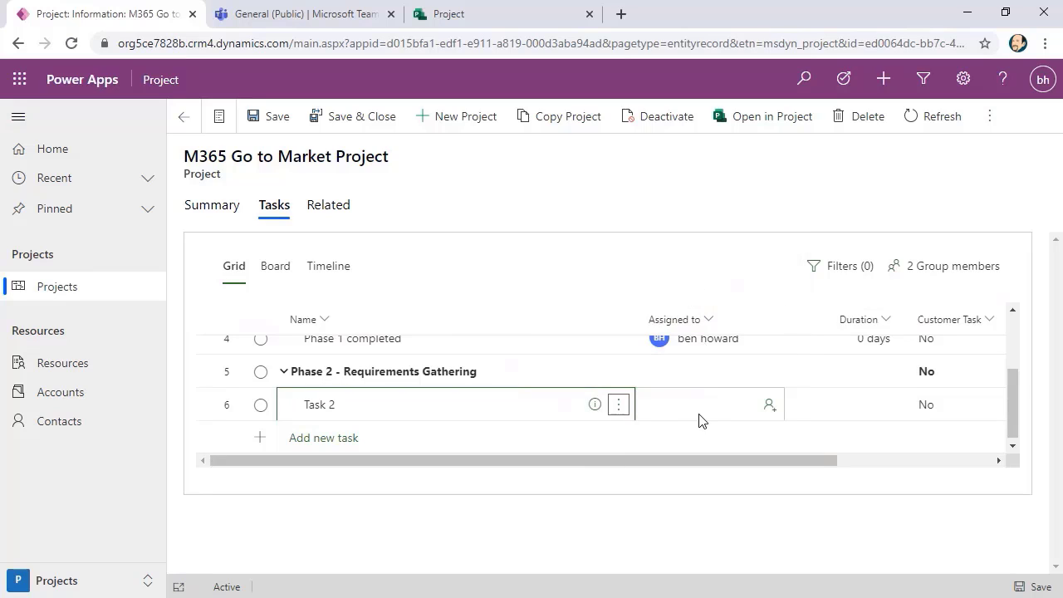
{"action": "type", "text": "ben"}
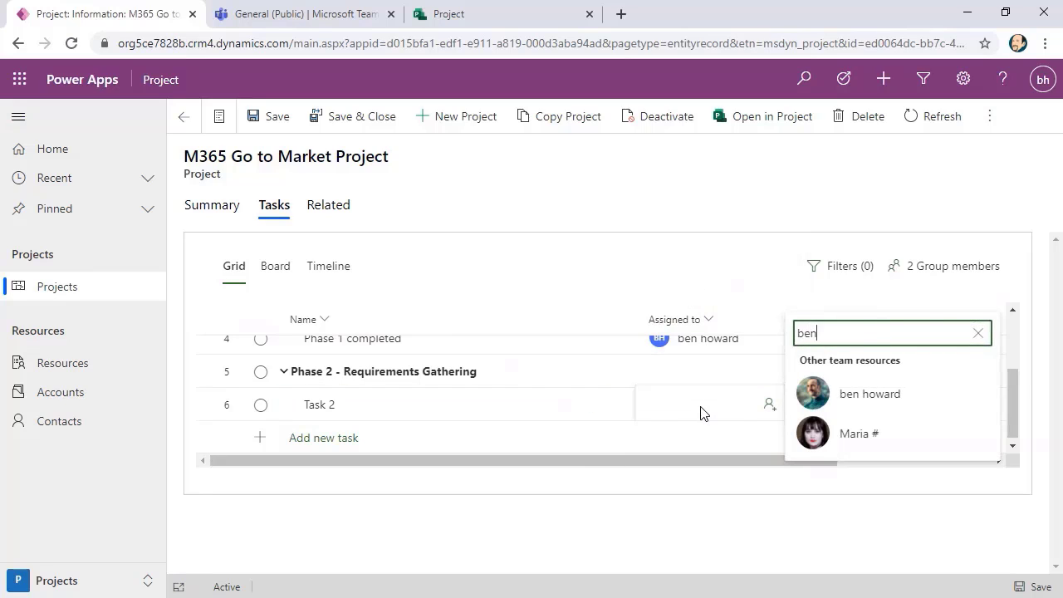
{"action": "left_click", "coordinate": [893, 447]}
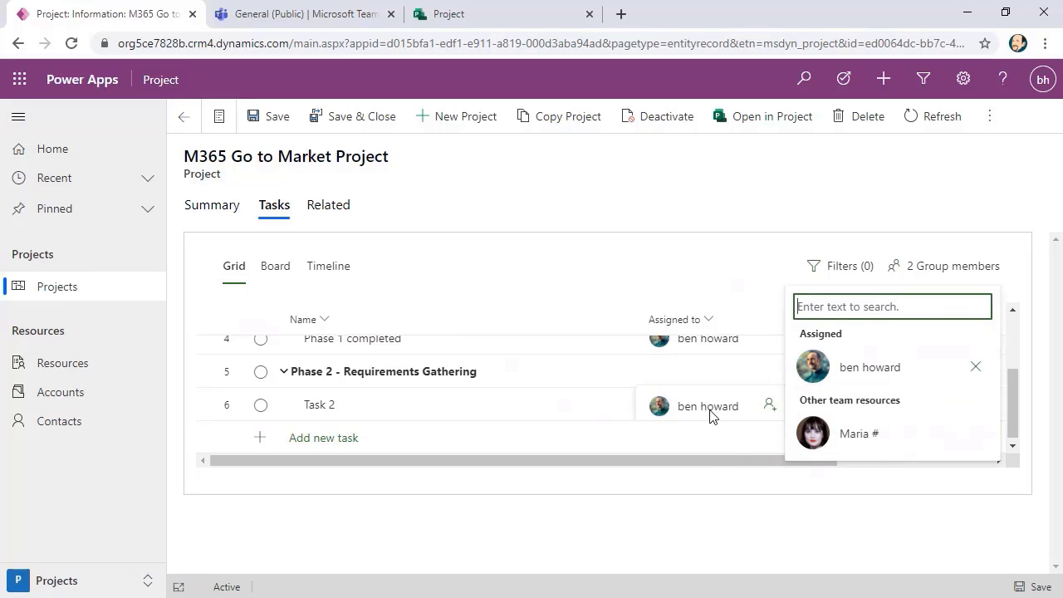
{"action": "left_click", "coordinate": [838, 311]}
{"action": "type", "text": "a"}
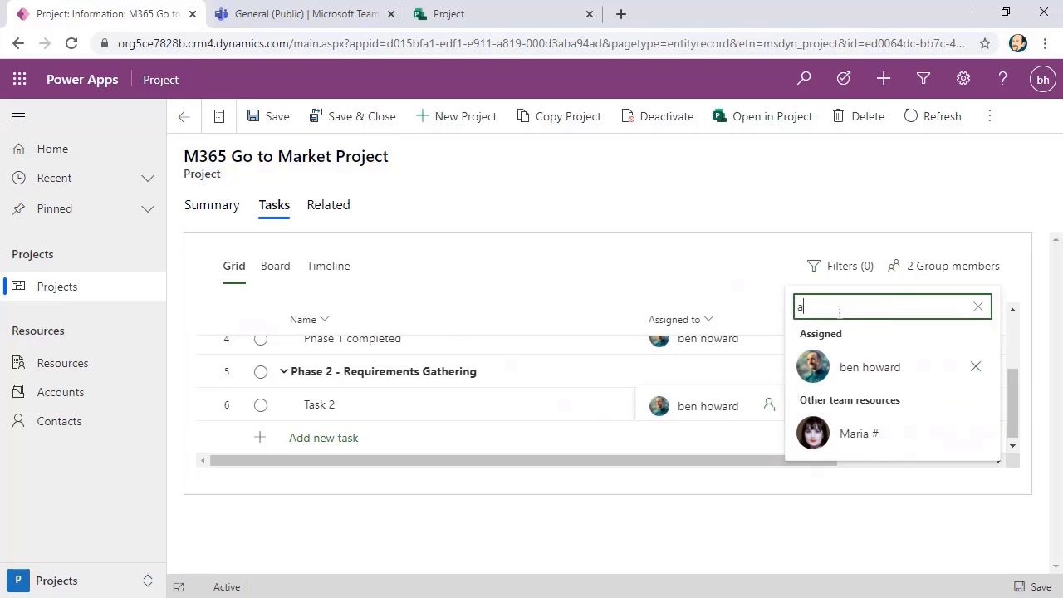
{"action": "type", "text": "ndre"}
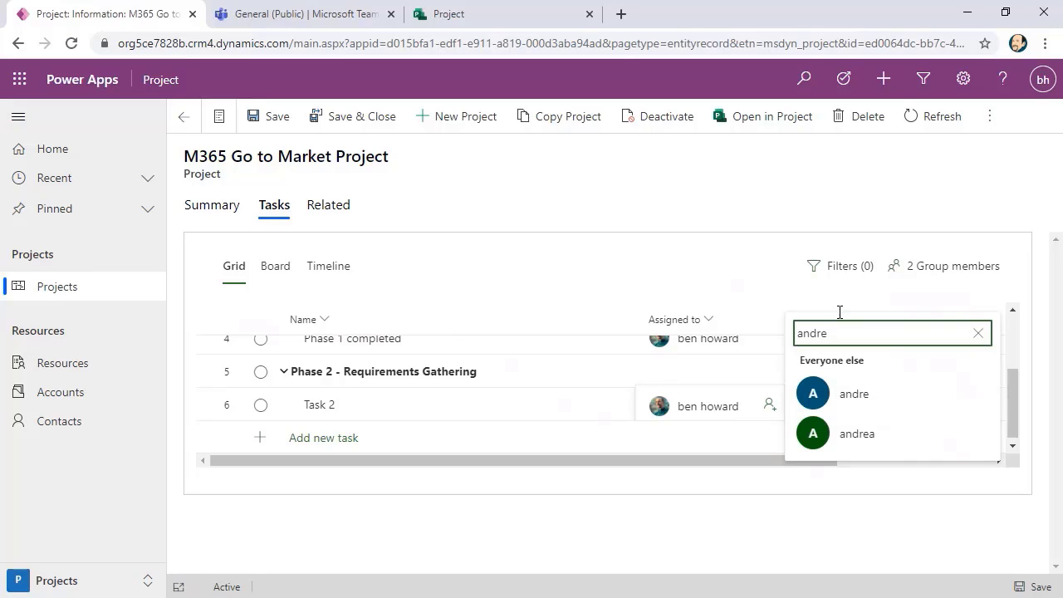
{"action": "left_click", "coordinate": [855, 394]}
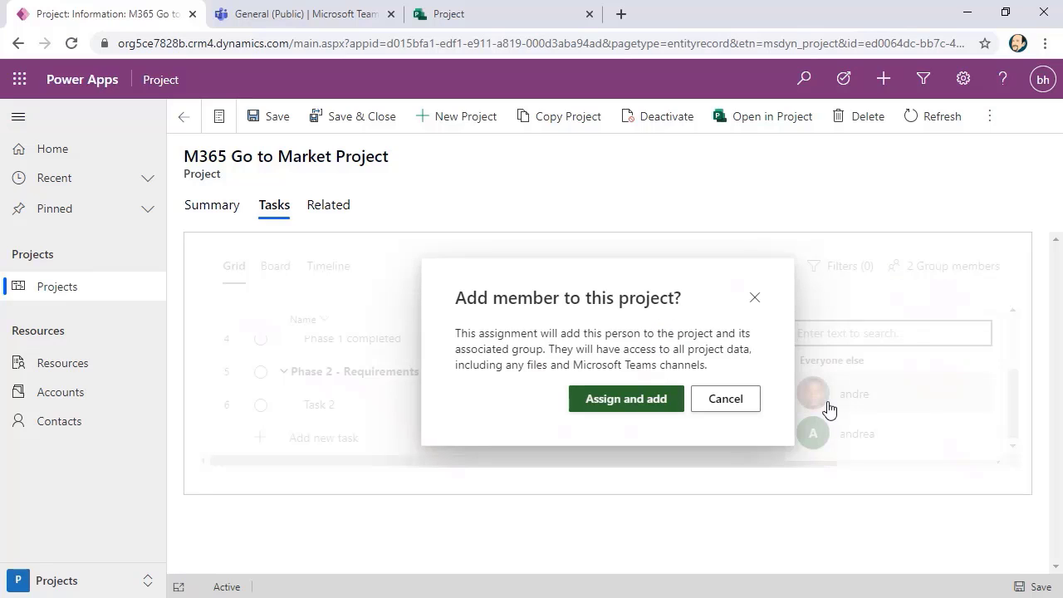
{"action": "left_click", "coordinate": [598, 398]}
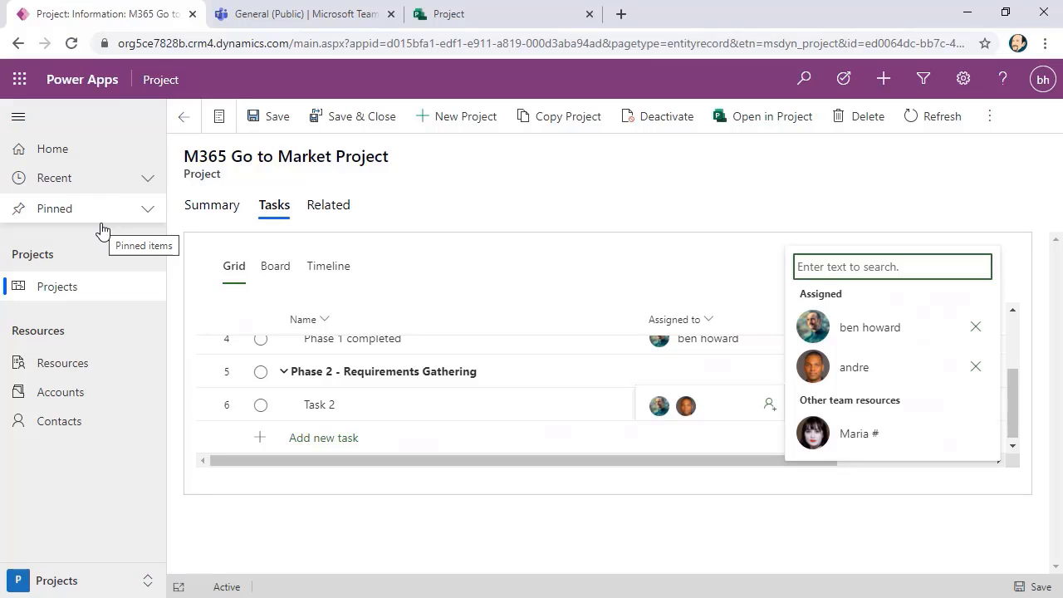
- Switch to Project and open the APAC Commerical roadmap from the favorites
{"action": "left_click", "coordinate": [437, 16]}
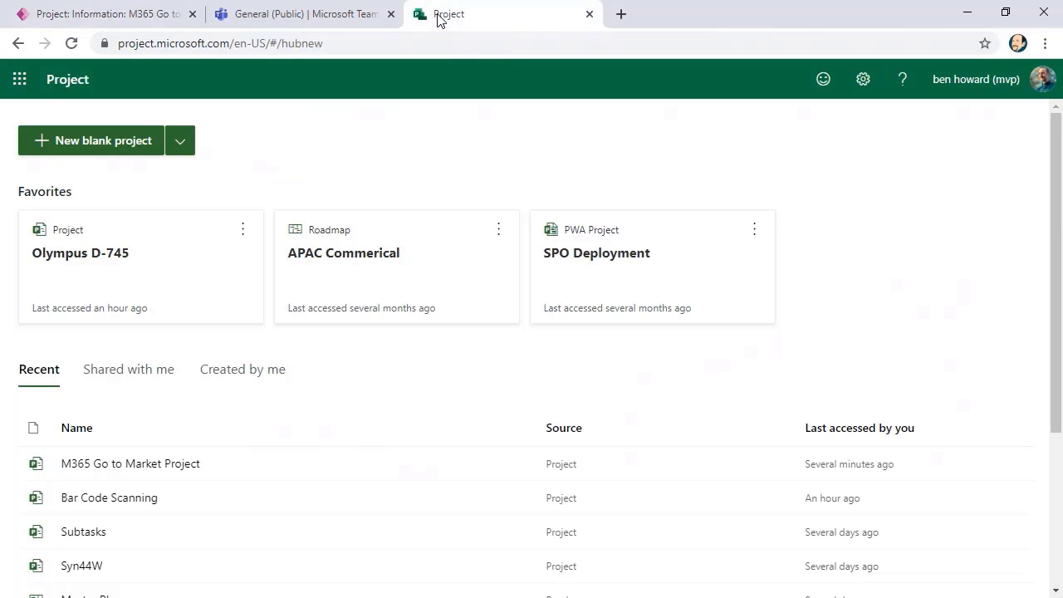
{"action": "left_click", "coordinate": [178, 146]}
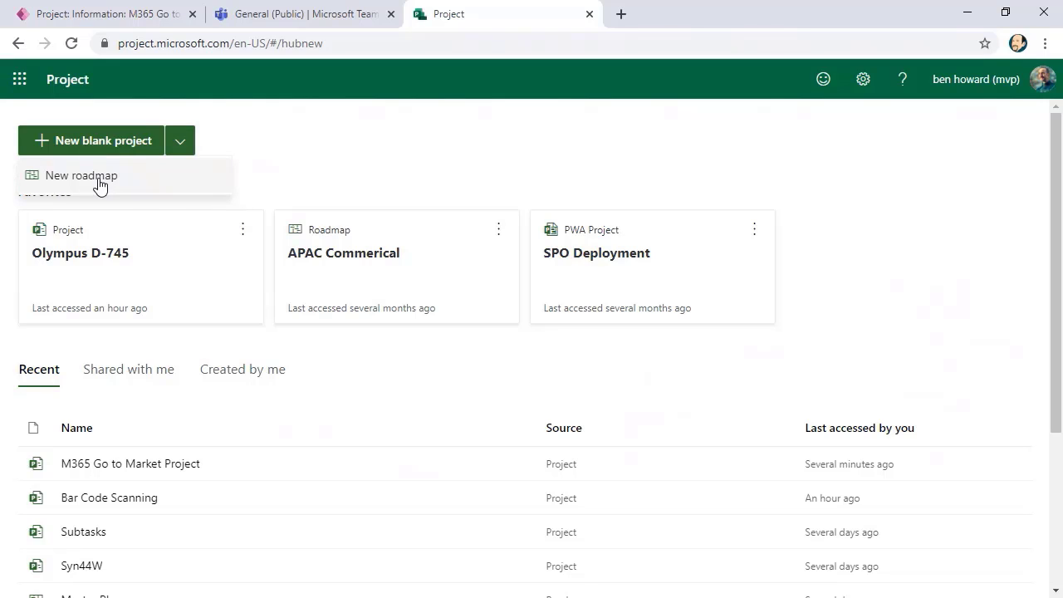
{"action": "left_click", "coordinate": [349, 255]}
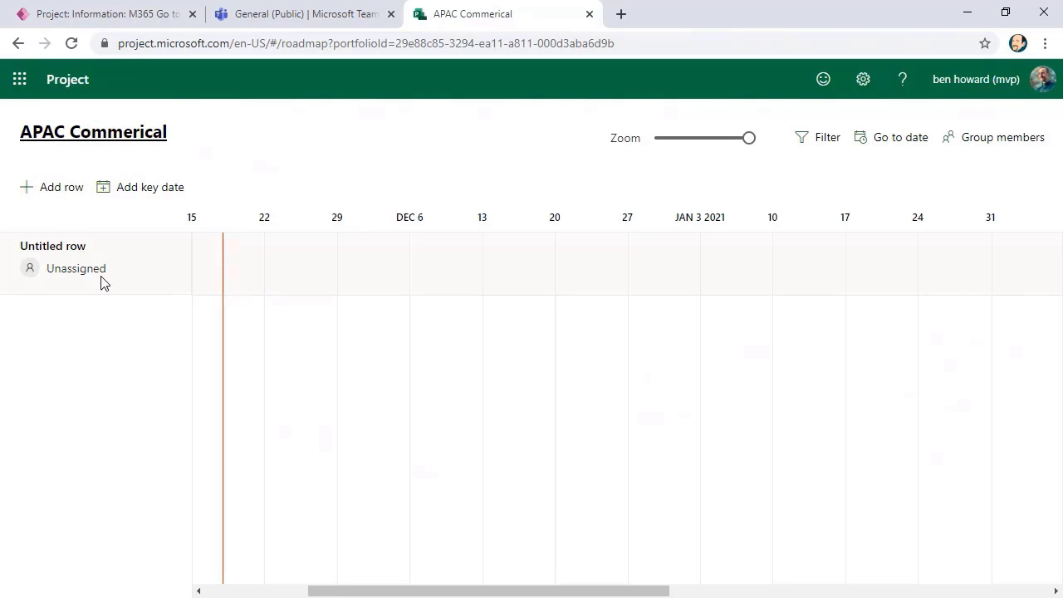
- Add a row to the roadmap and name it "M365 Strategic Roadmap"
{"action": "left_click", "coordinate": [70, 191]}
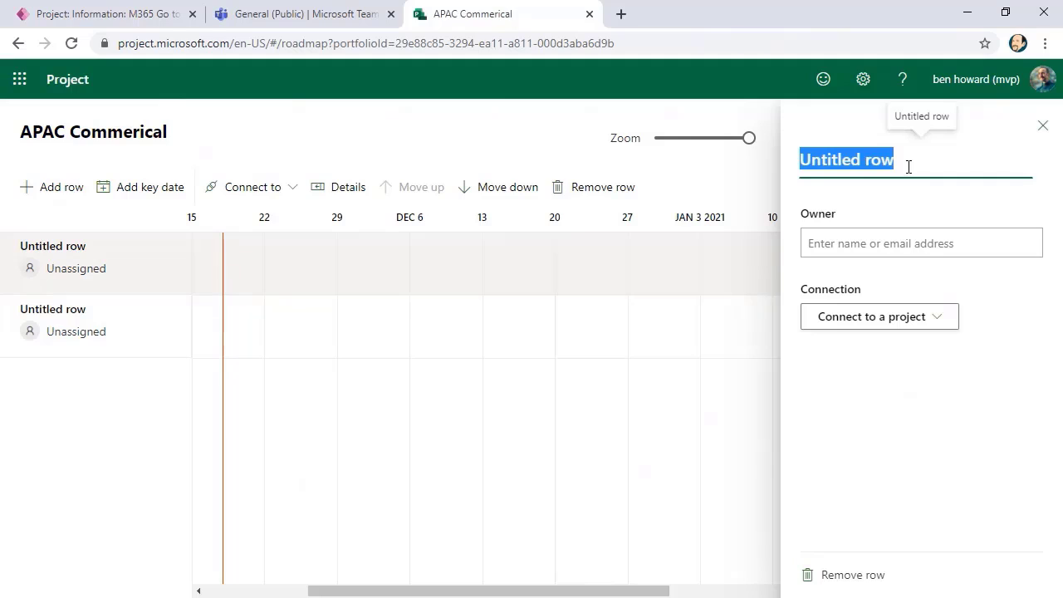
{"action": "type", "text": "M6"}
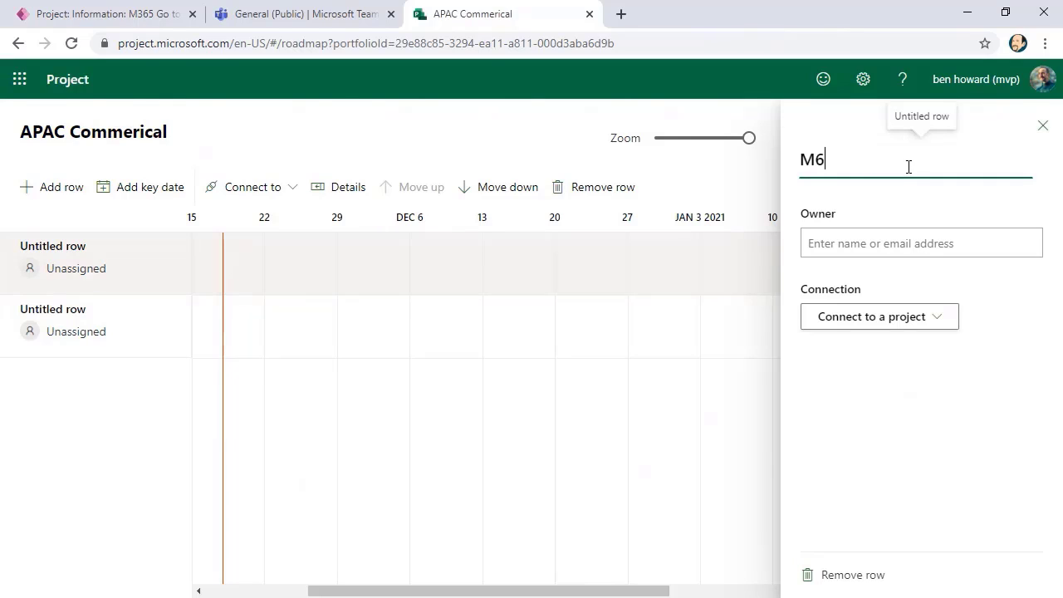
{"action": "key", "text": "BackSpace"}
{"action": "type", "text": "365Strateg"}
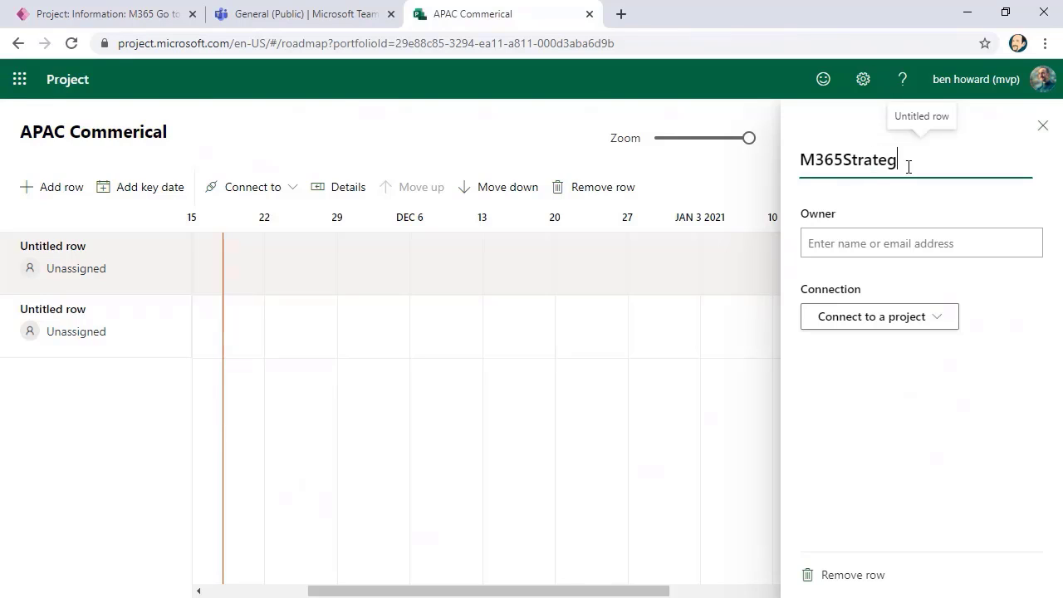
{"action": "type", "text": "ic Roadmpa"}
{"action": "key", "text": "BackSpace"}
{"action": "key", "text": "BackSpace"}
{"action": "type", "text": "ap"}
{"action": "left_click", "coordinate": [844, 160]}
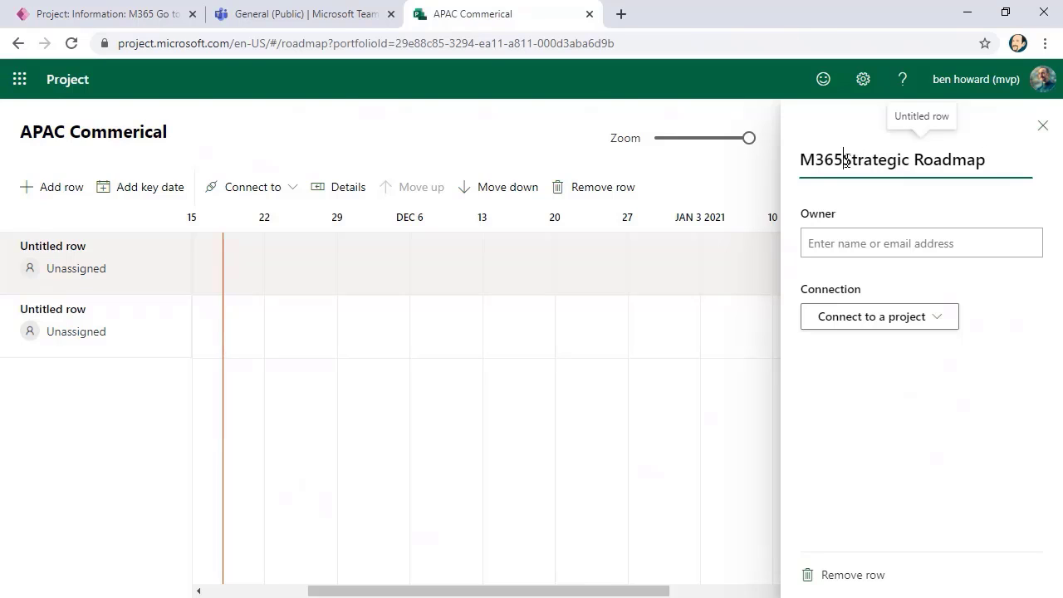
- Assign a team member as the owner of the M365 Strategic Roadmap row
{"action": "left_click", "coordinate": [850, 236]}
{"action": "type", "text": "and"}
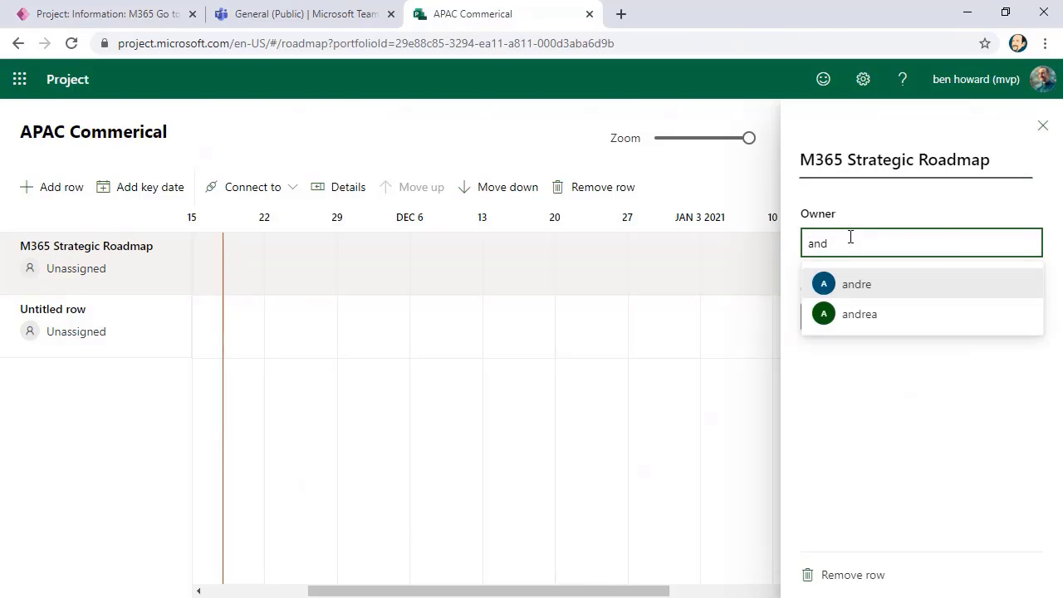
{"action": "left_click", "coordinate": [870, 292]}
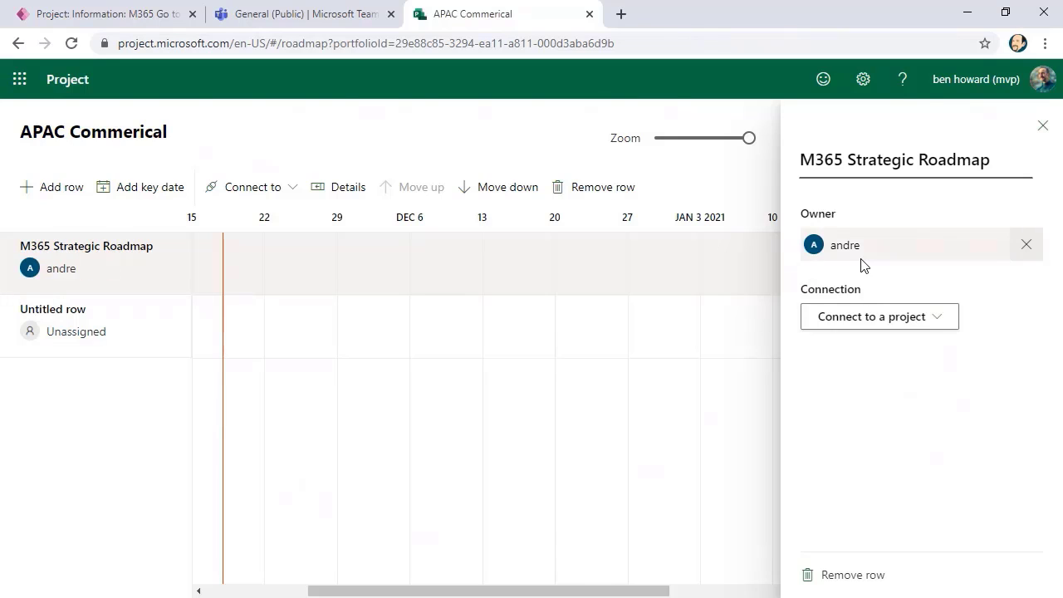
- Look for the M365 project to connect to the row by browsing the available projects and searching for "M365"
{"action": "left_click", "coordinate": [920, 327]}
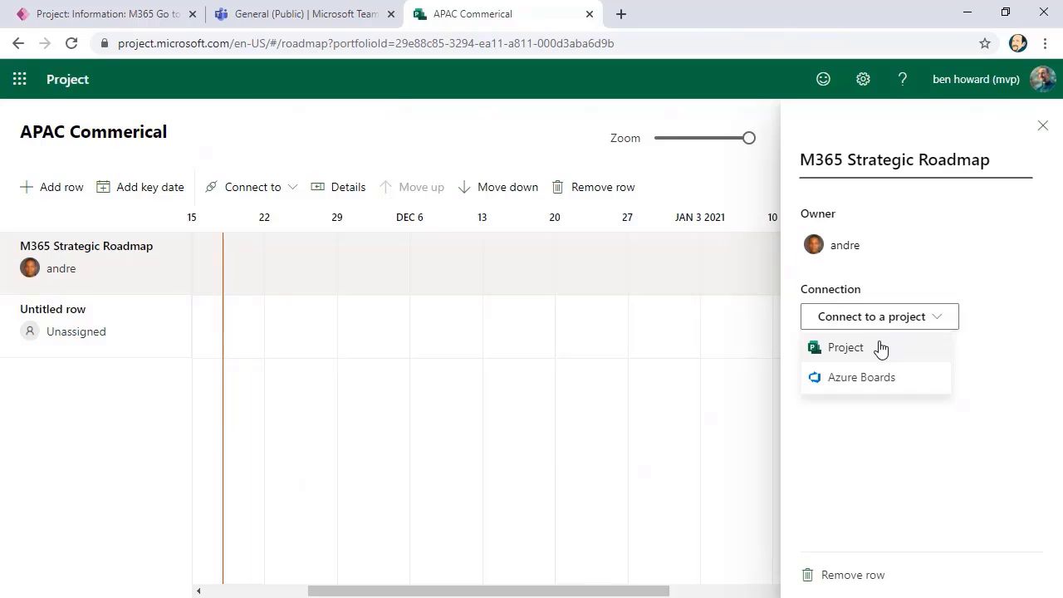
{"action": "left_click", "coordinate": [880, 350]}
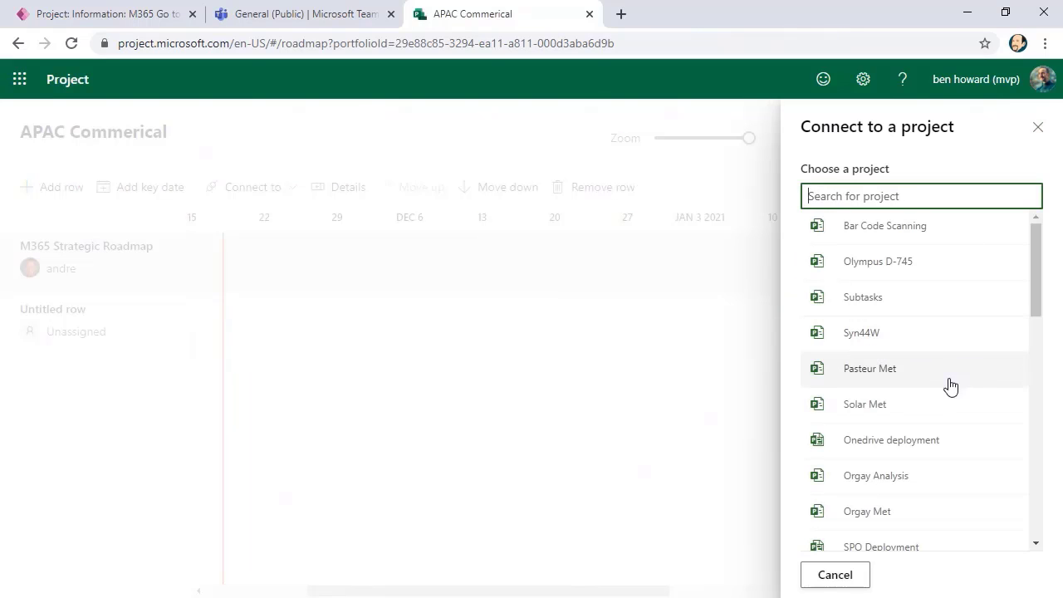
{"action": "scroll", "coordinate": [934, 282], "scroll_direction": "down", "scroll_amount": 2}
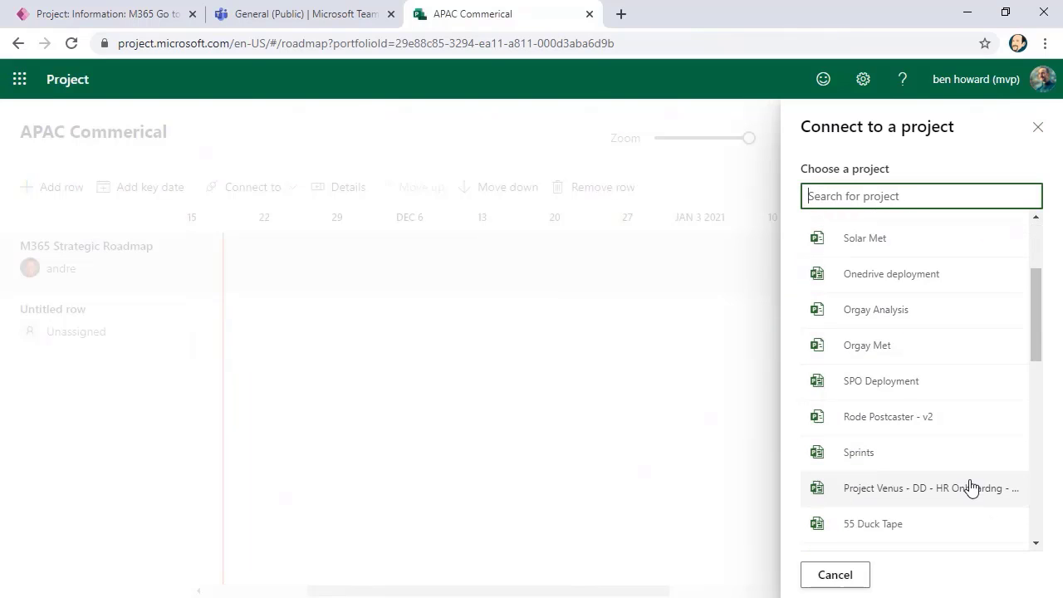
{"action": "scroll", "coordinate": [972, 488], "scroll_direction": "down", "scroll_amount": 2}
{"action": "scroll", "coordinate": [971, 488], "scroll_direction": "down", "scroll_amount": 1}
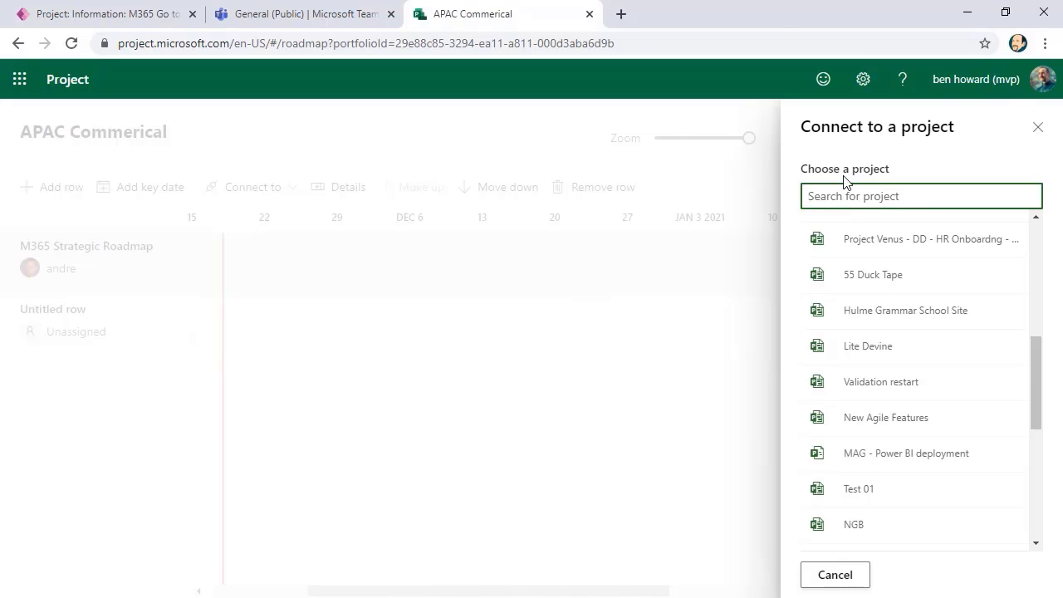
{"action": "type", "text": "M365"}
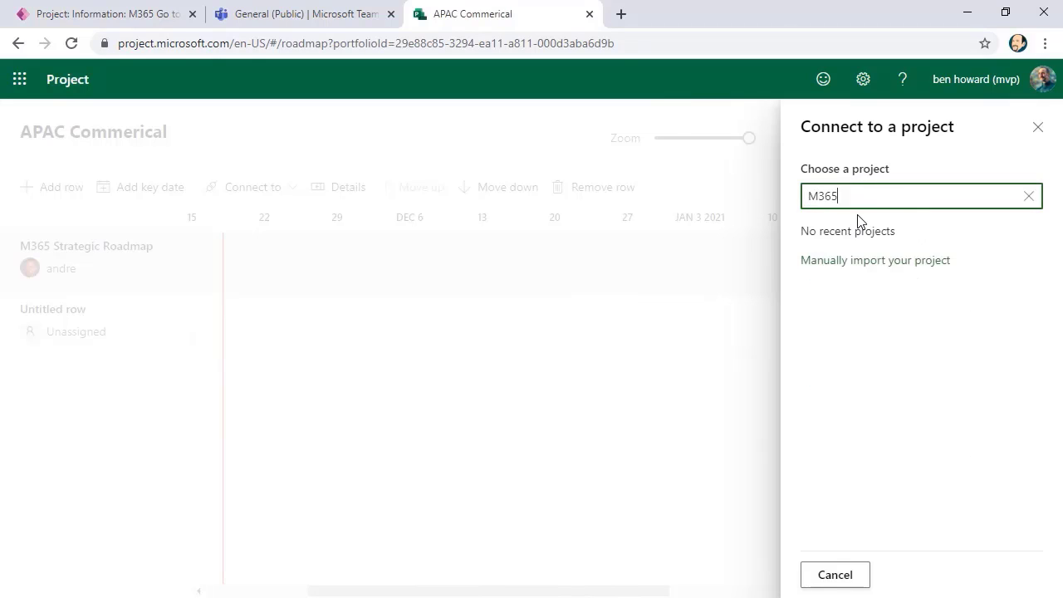
- Search the connectable projects for "m", choose Olympus D-745, and close the connection setup without connecting
{"action": "key", "text": "BackSpace"}
{"action": "key", "text": "BackSpace"}
{"action": "key", "text": "BackSpace"}
{"action": "key", "text": "BackSpace"}
{"action": "type", "text": "m"}
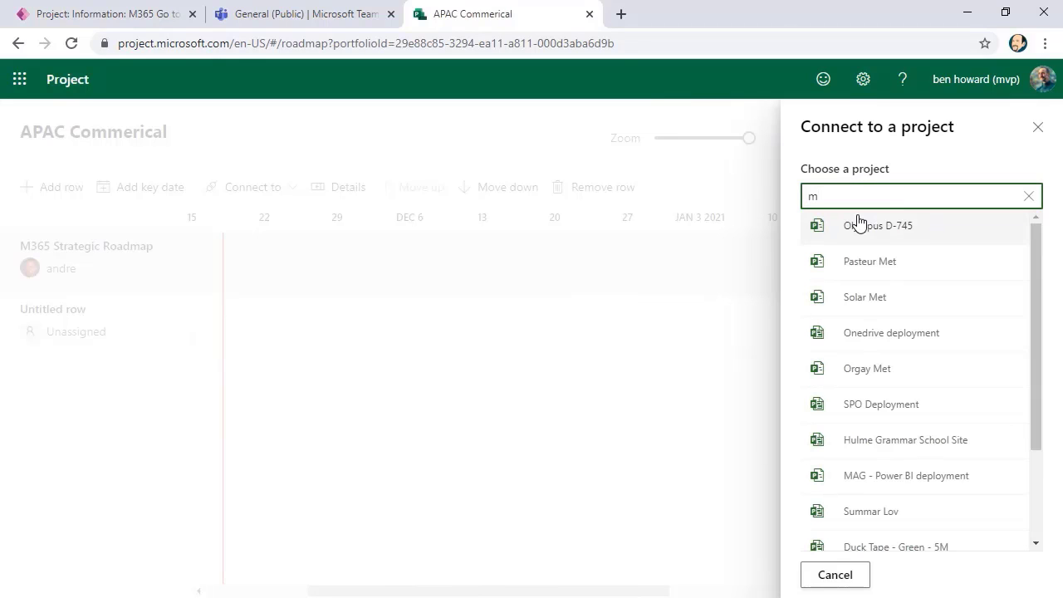
{"action": "scroll", "coordinate": [913, 410], "scroll_direction": "down", "scroll_amount": 3}
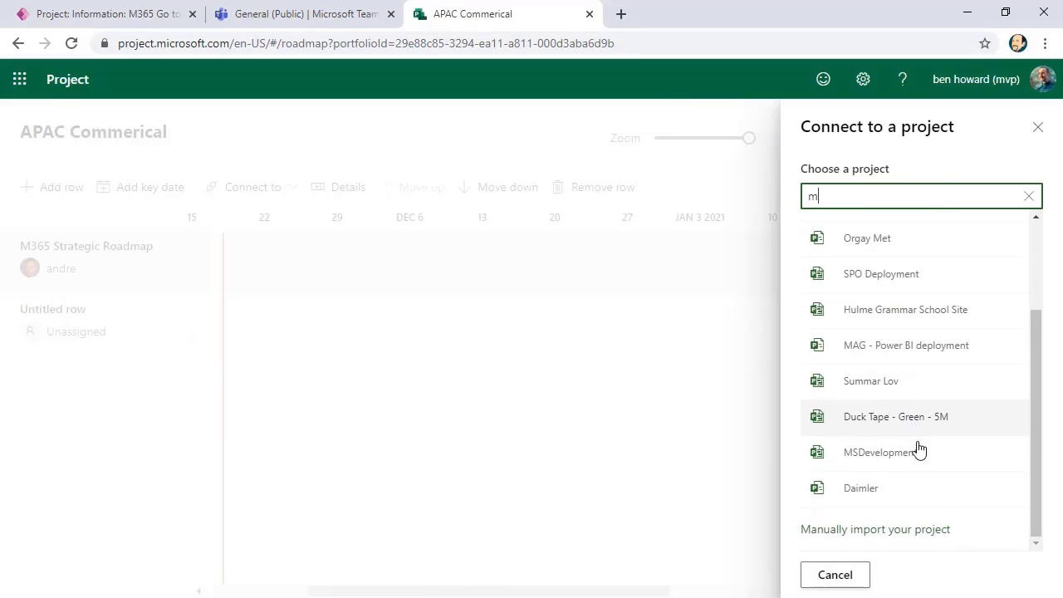
{"action": "scroll", "coordinate": [943, 501], "scroll_direction": "up", "scroll_amount": 2}
{"action": "scroll", "coordinate": [943, 501], "scroll_direction": "down", "scroll_amount": 2}
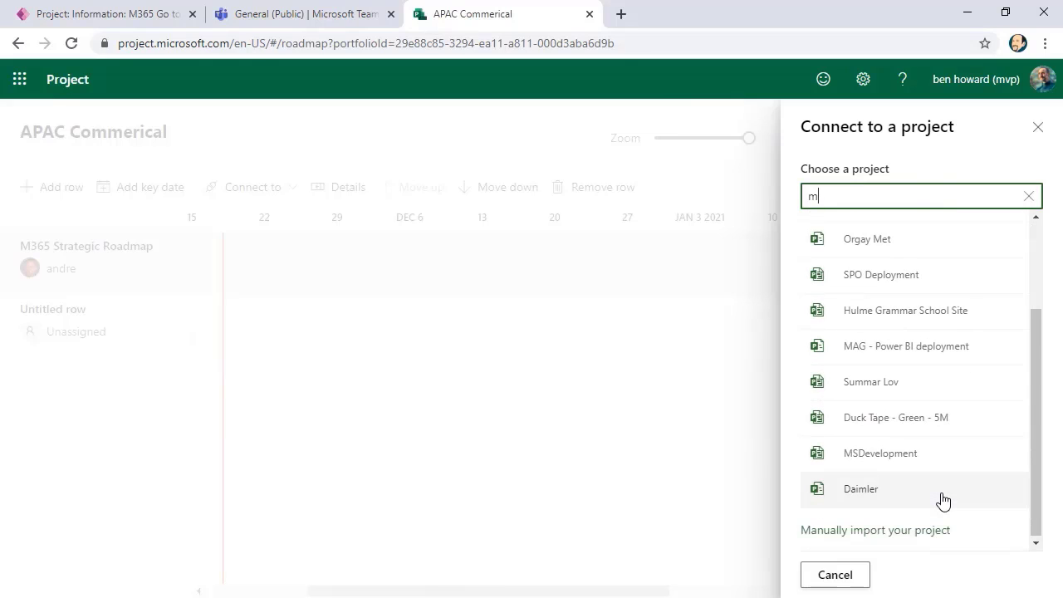
{"action": "scroll", "coordinate": [943, 501], "scroll_direction": "up", "scroll_amount": 1}
{"action": "scroll", "coordinate": [943, 502], "scroll_direction": "up", "scroll_amount": 3}
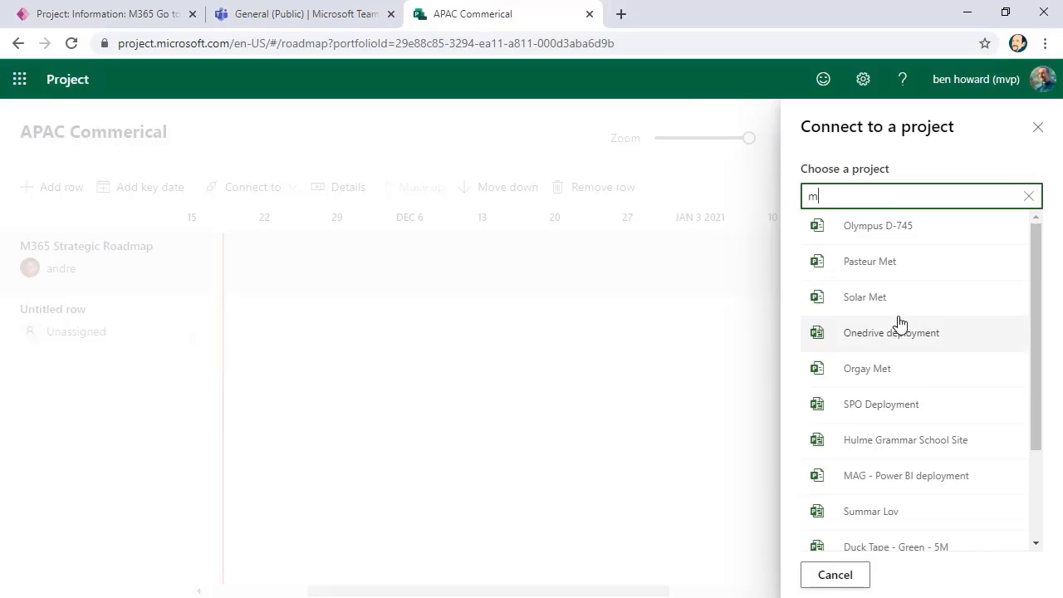
{"action": "left_click", "coordinate": [897, 236]}
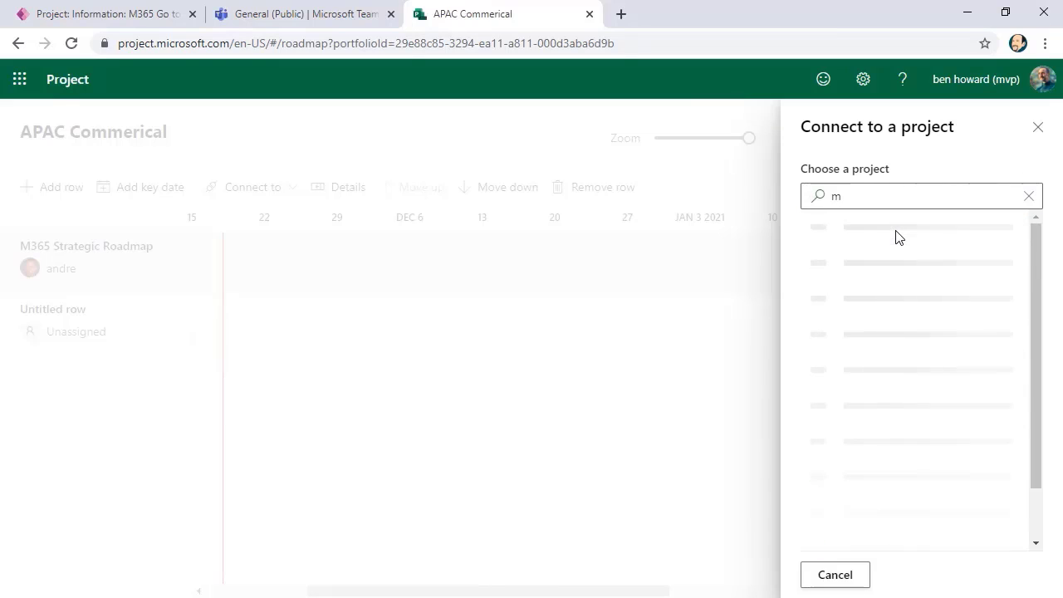
{"action": "left_click", "coordinate": [1037, 129]}
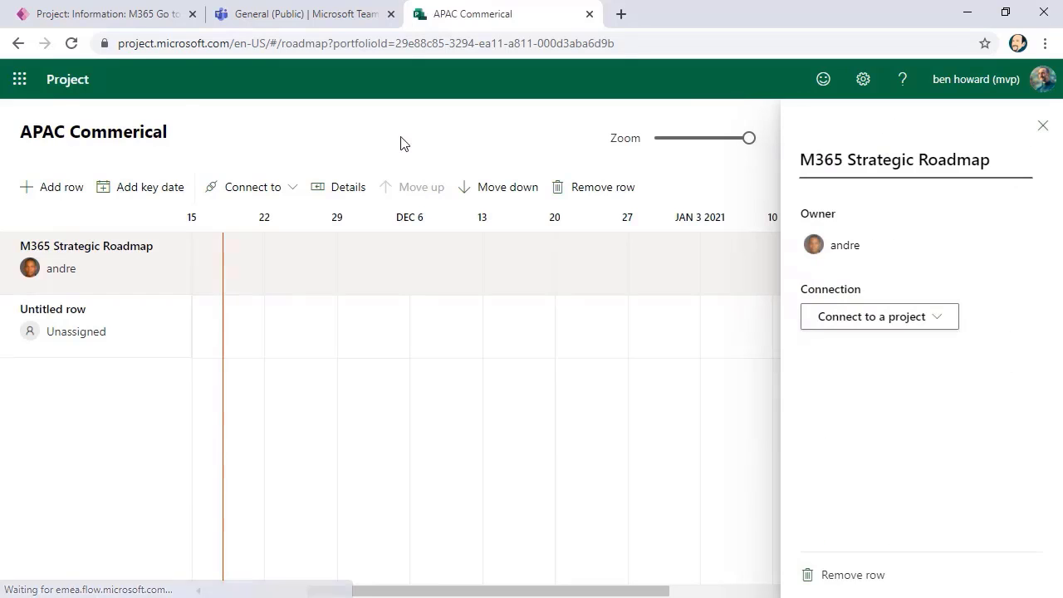
- Close the row details, return to the Project home page and create a new roadmap
{"action": "left_click", "coordinate": [18, 83]}
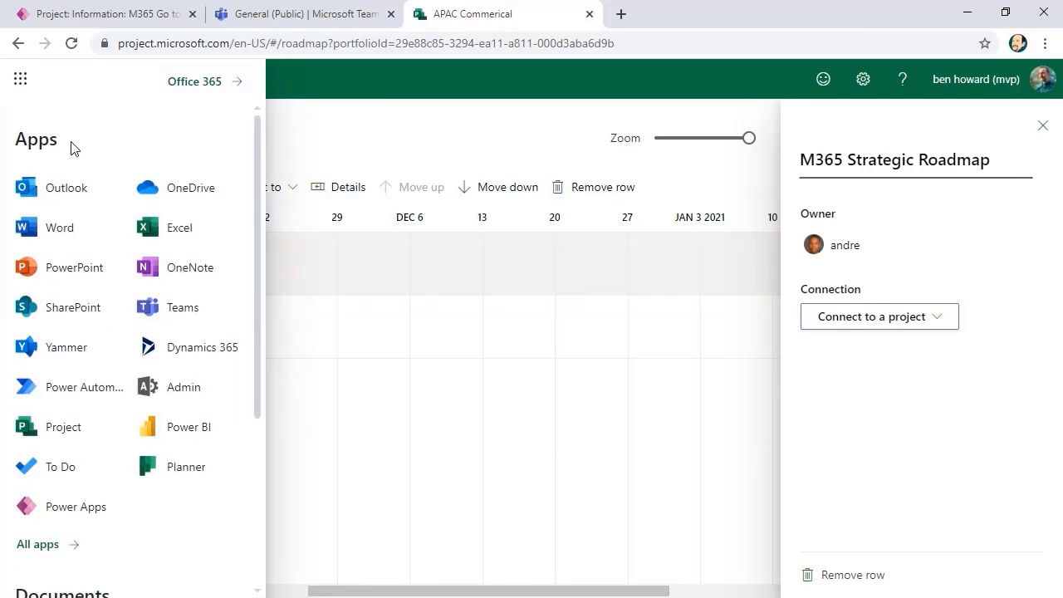
{"action": "left_click", "coordinate": [398, 120]}
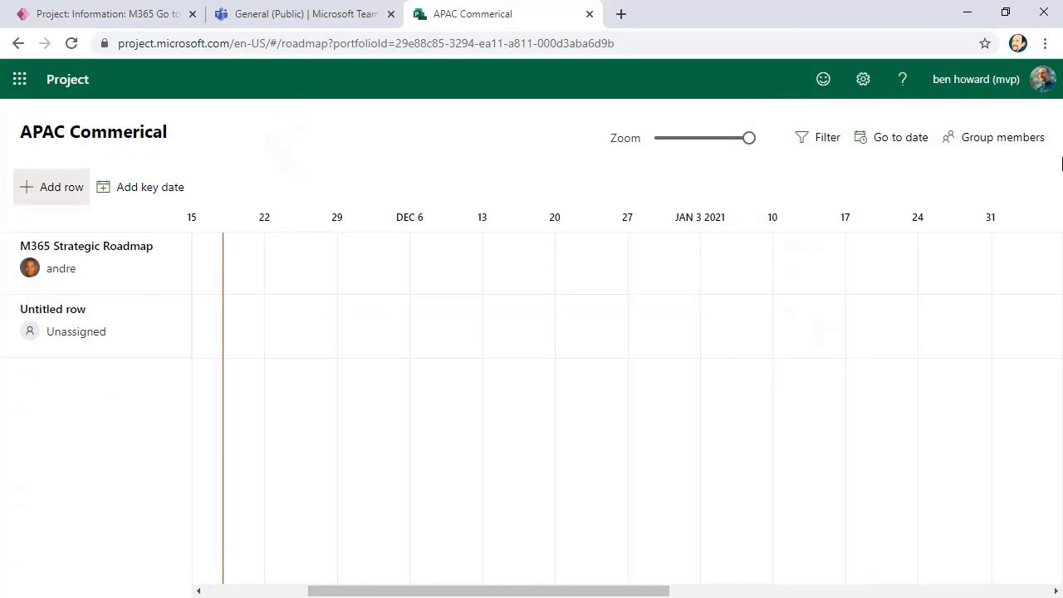
{"action": "left_click", "coordinate": [68, 84]}
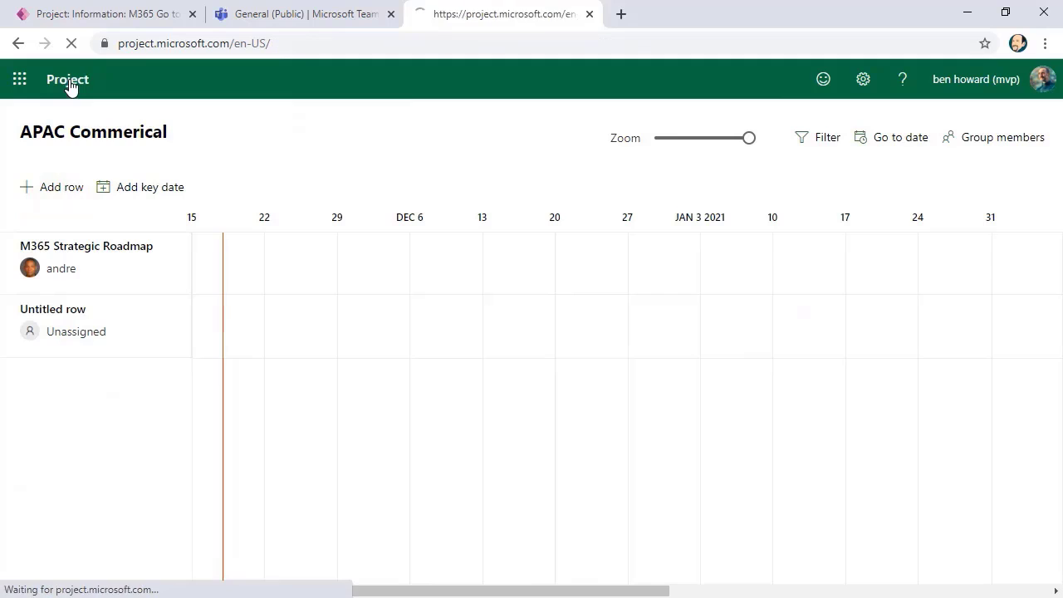
{"action": "left_click", "coordinate": [181, 147]}
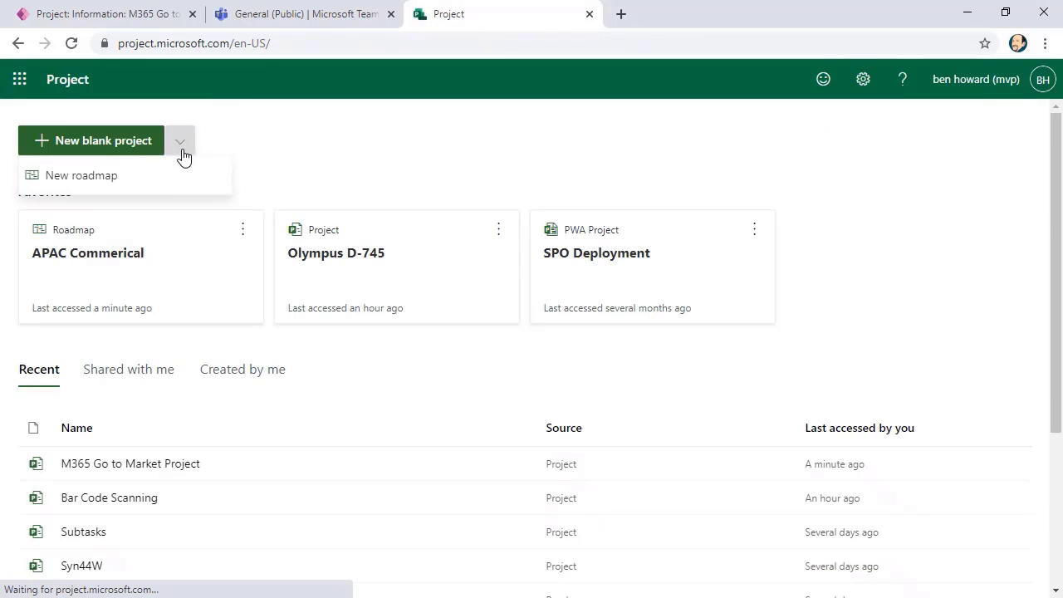
{"action": "left_click", "coordinate": [168, 176]}
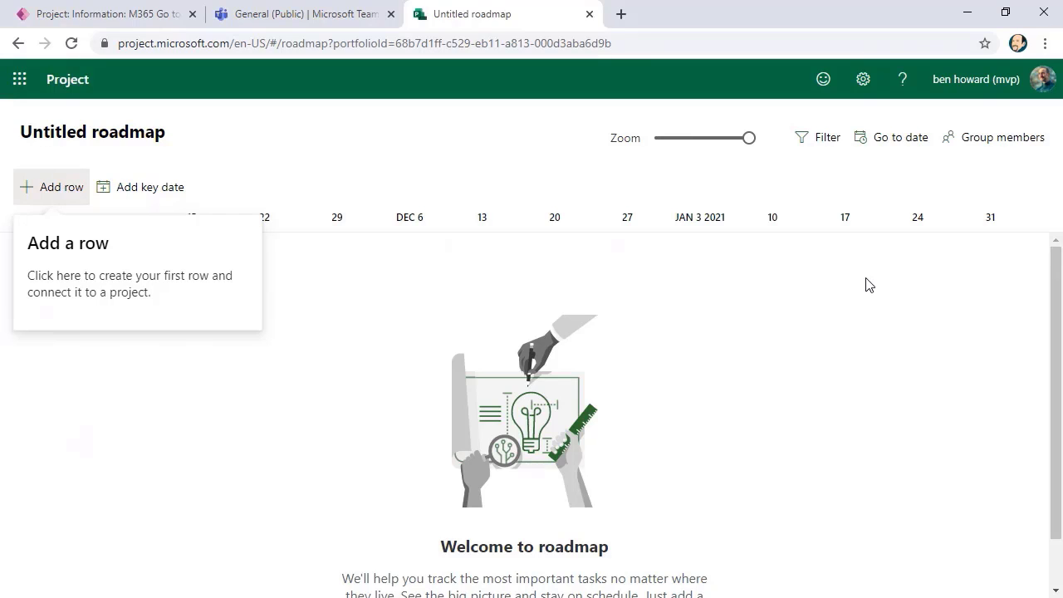
- Add a row to the new roadmap and connect it to the Project plan "M365 Go to Market Project"
{"action": "left_click", "coordinate": [56, 188]}
{"action": "left_click", "coordinate": [899, 319]}
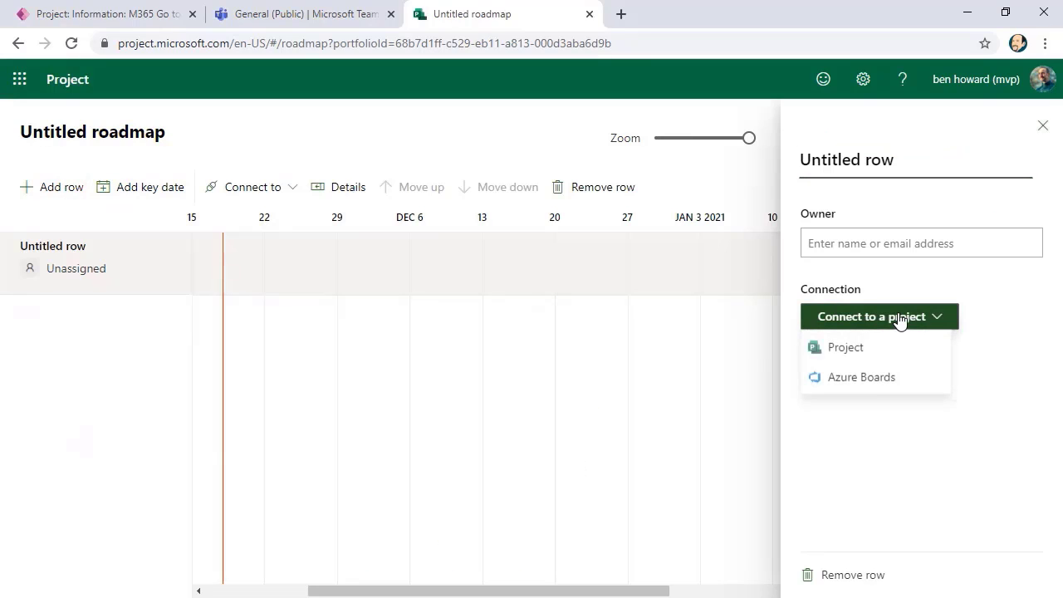
{"action": "left_click", "coordinate": [863, 347]}
{"action": "left_click", "coordinate": [897, 209]}
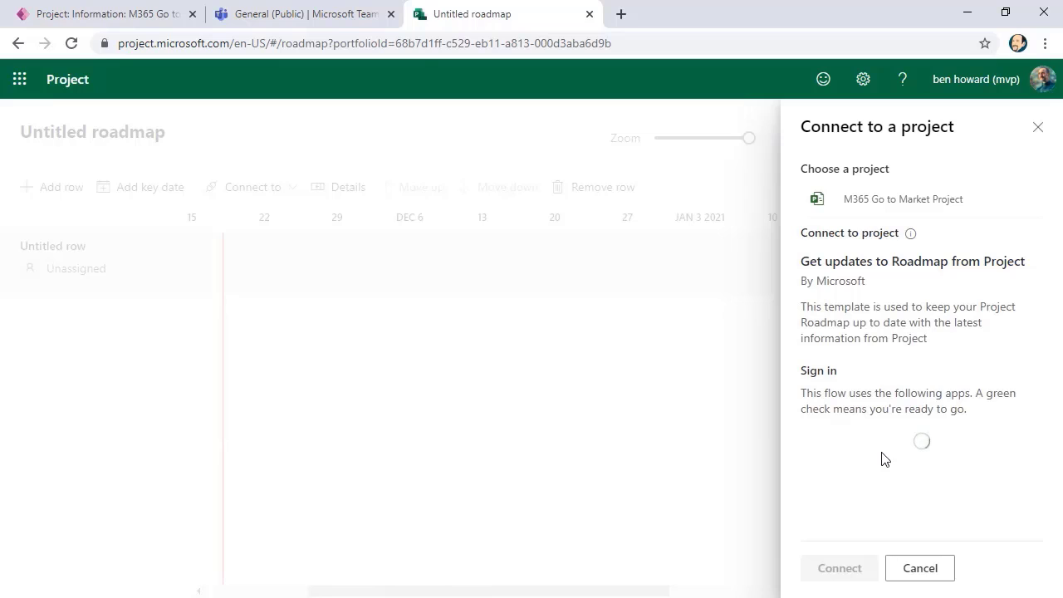
{"action": "left_click", "coordinate": [850, 570]}
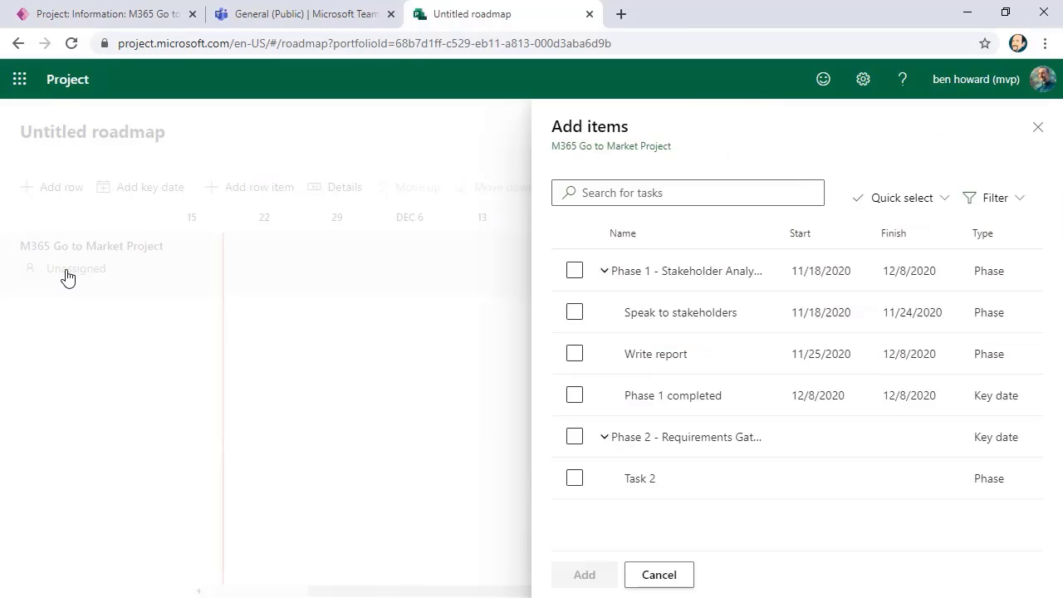
- Add the items "Phase 1 - Stakeholder Analysis" and "Phase 1 completed" to the M365 Go to Market Project row
{"action": "left_click", "coordinate": [574, 274]}
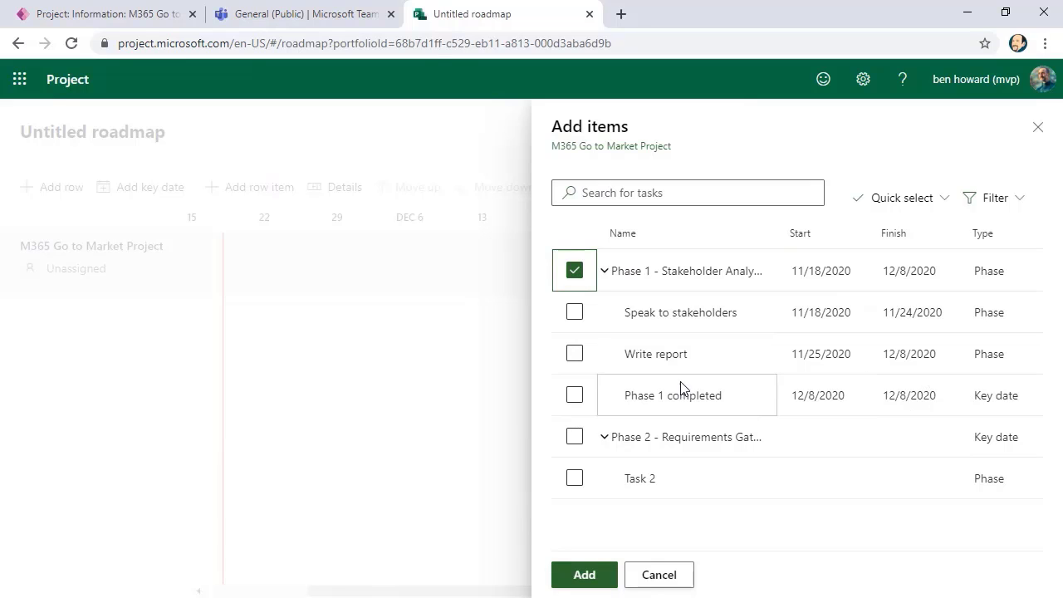
{"action": "left_click", "coordinate": [578, 396]}
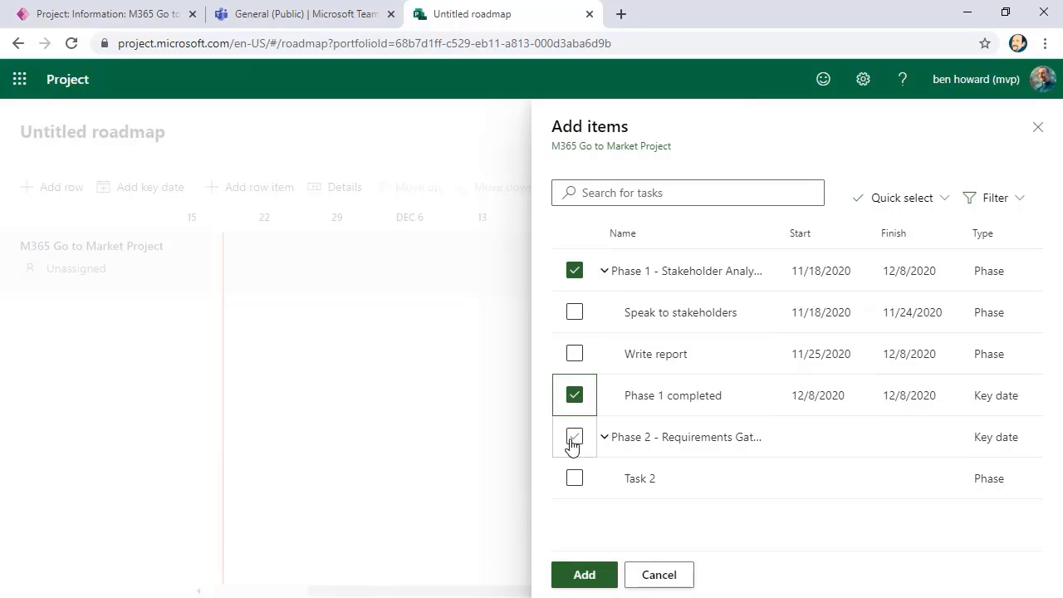
{"action": "left_click", "coordinate": [584, 578]}
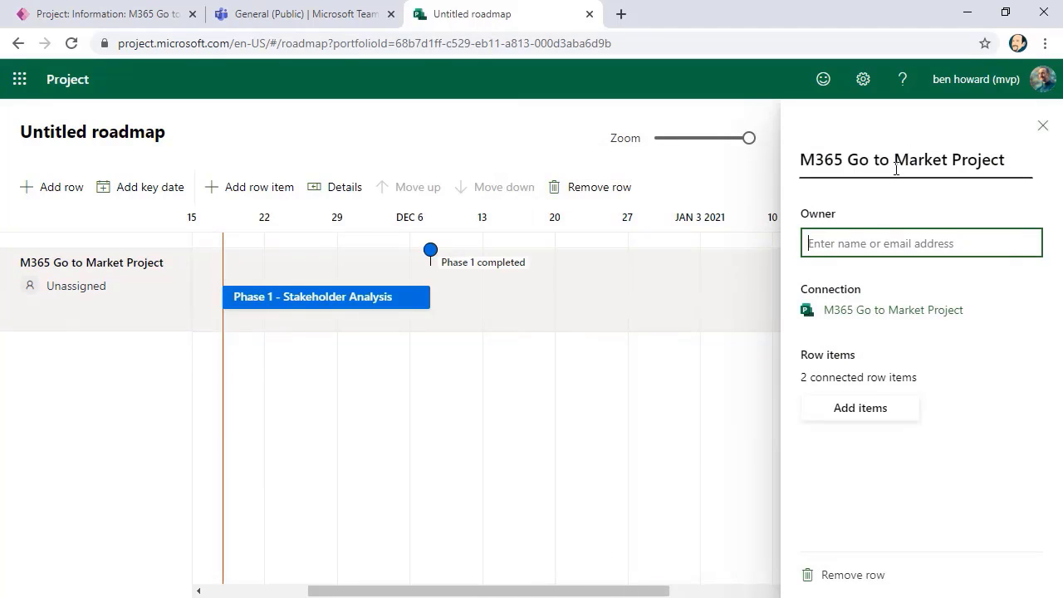
- Assign a team member as owner of the M365 Go to Market Project row and close its details
{"action": "type", "text": "andrea"}
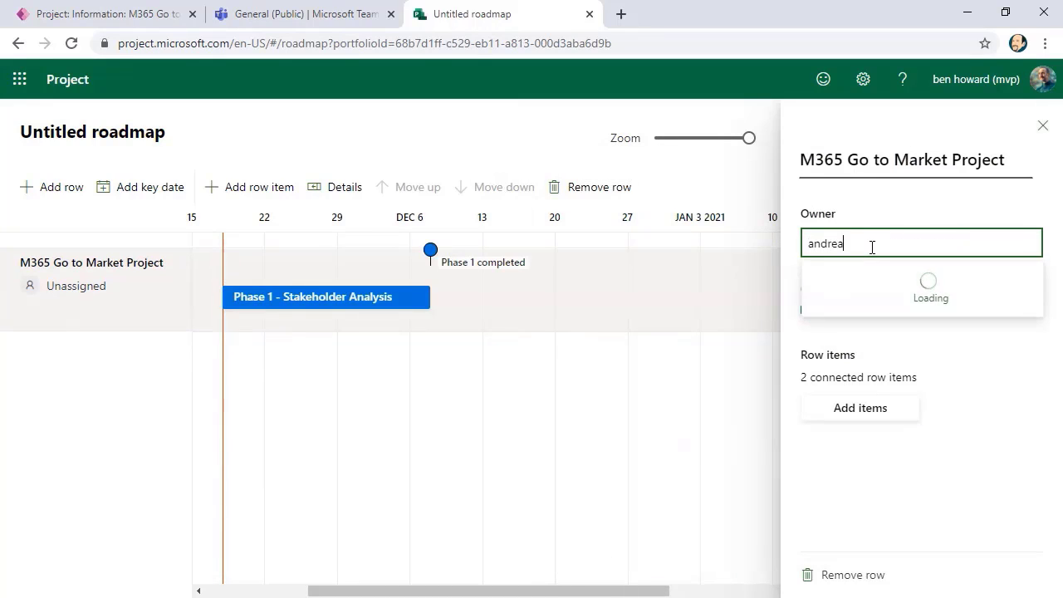
{"action": "left_click", "coordinate": [860, 298]}
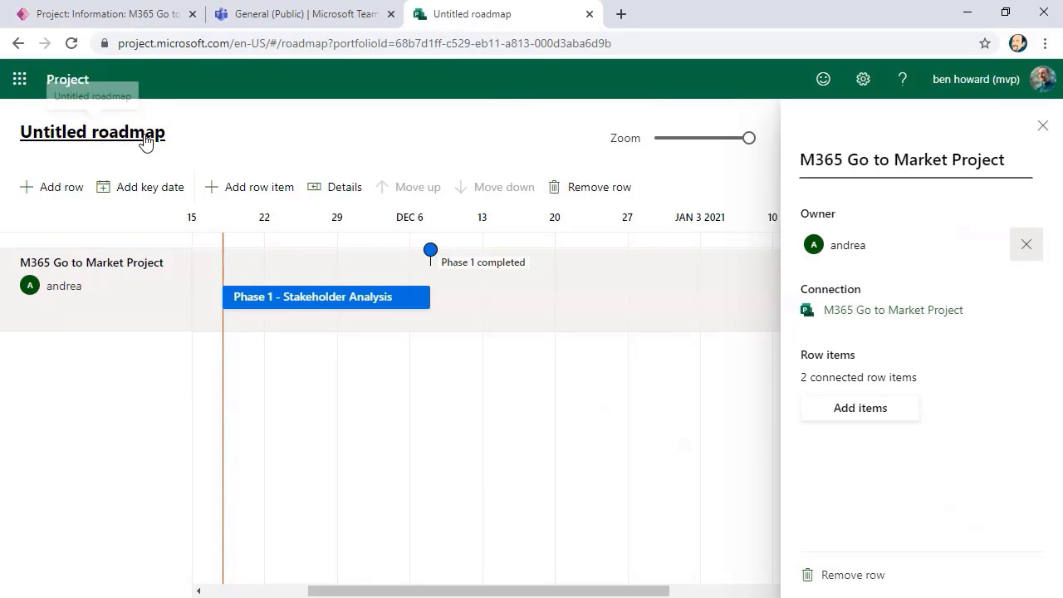
{"action": "left_click", "coordinate": [1042, 127]}
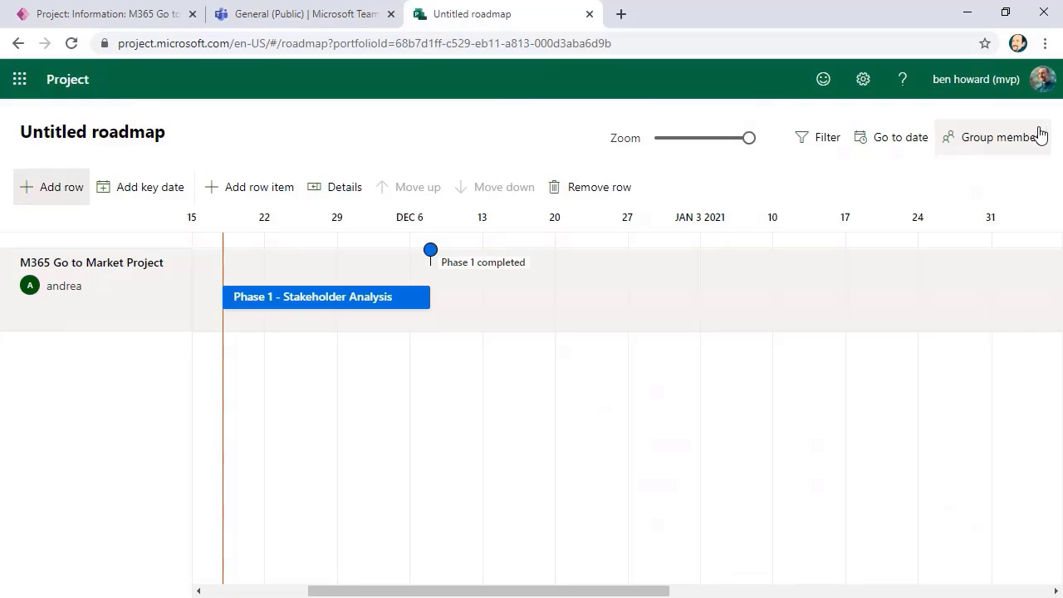
- Rename the roadmap as "365 Roadmap", remove its assigned owner and close its details
{"action": "left_click", "coordinate": [124, 135]}
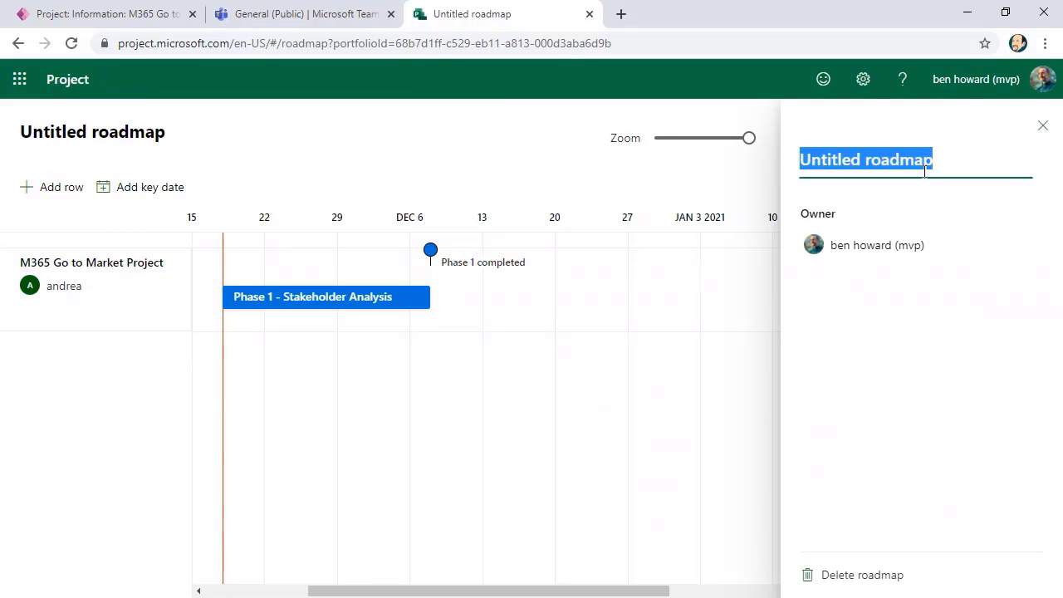
{"action": "type", "text": "£6"}
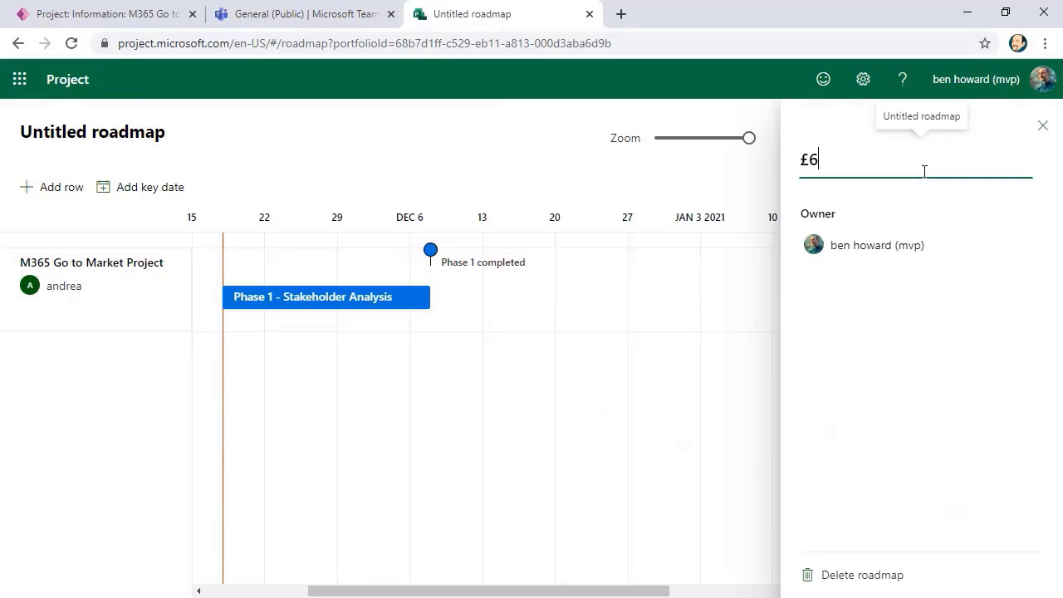
{"action": "type", "text": "5"}
{"action": "key", "text": "BackSpace"}
{"action": "key", "text": "BackSpace"}
{"action": "key", "text": "BackSpace"}
{"action": "key", "text": "BackSpace"}
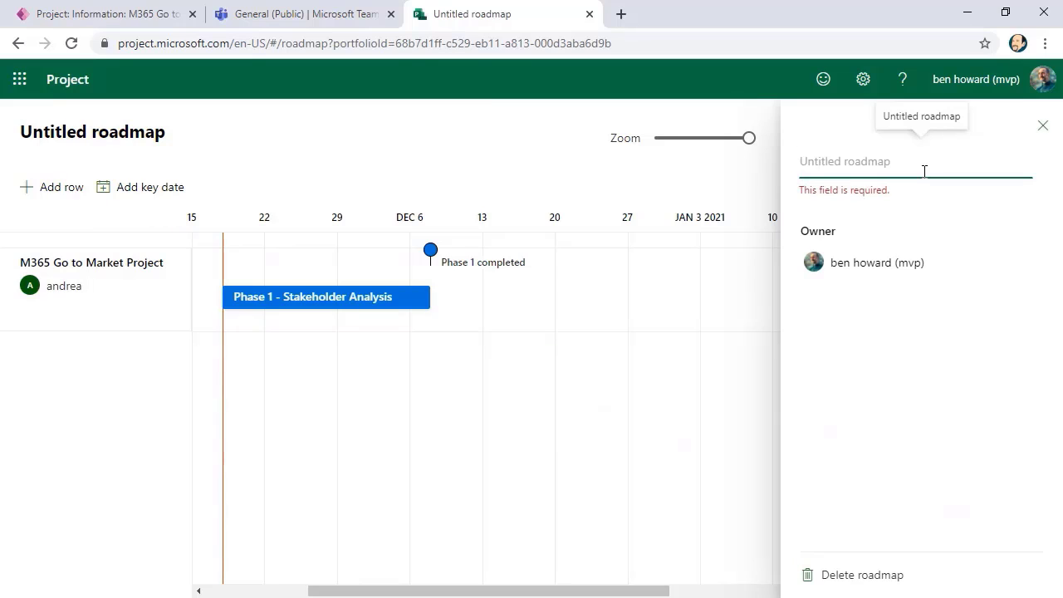
{"action": "type", "text": "365 Road"}
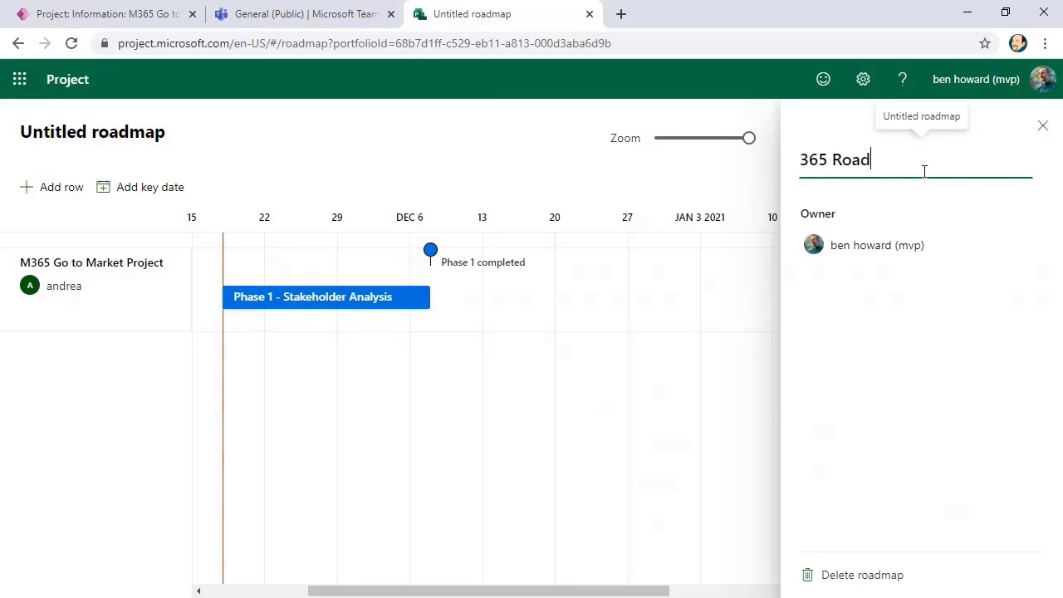
{"action": "type", "text": "map"}
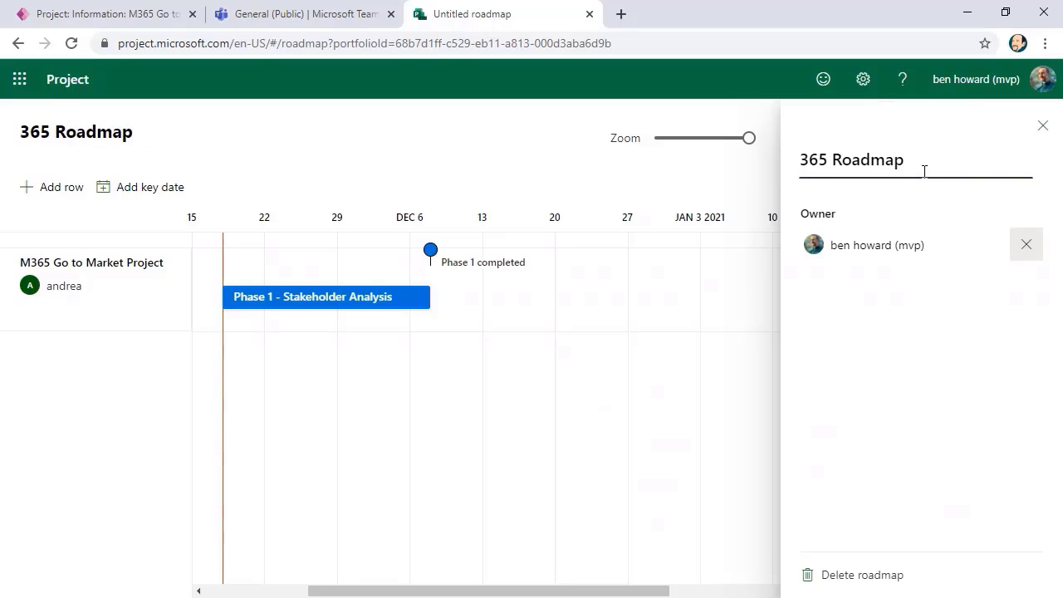
{"action": "left_click", "coordinate": [953, 233]}
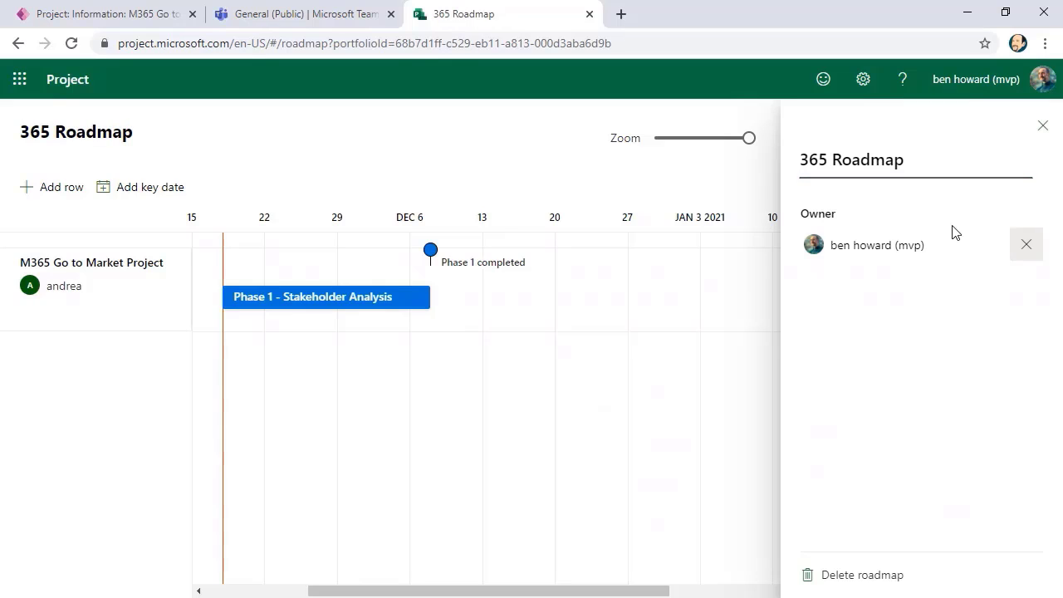
{"action": "left_click", "coordinate": [1033, 251]}
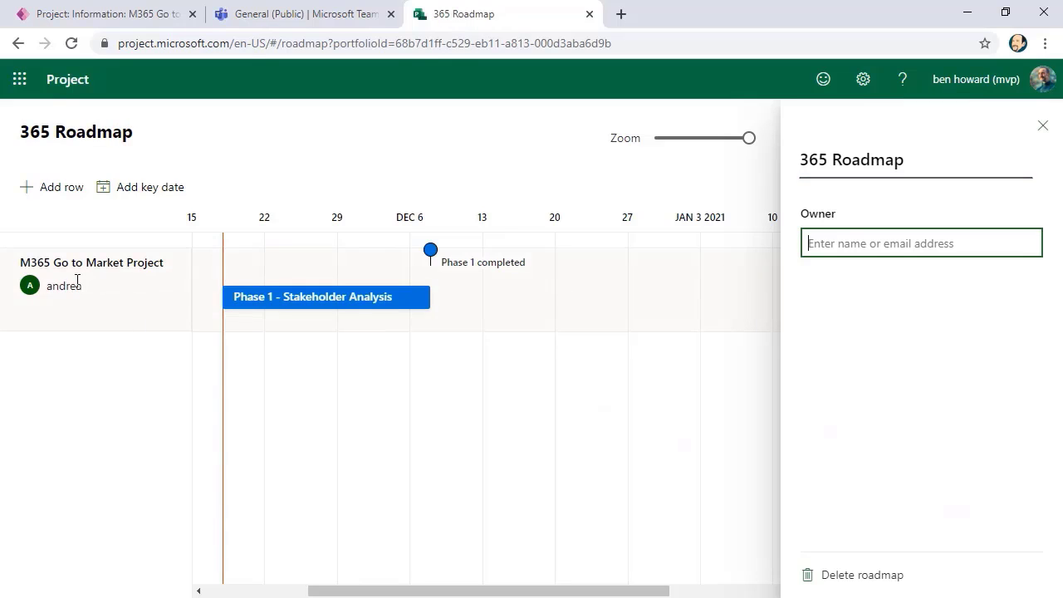
{"action": "left_click", "coordinate": [1043, 126]}
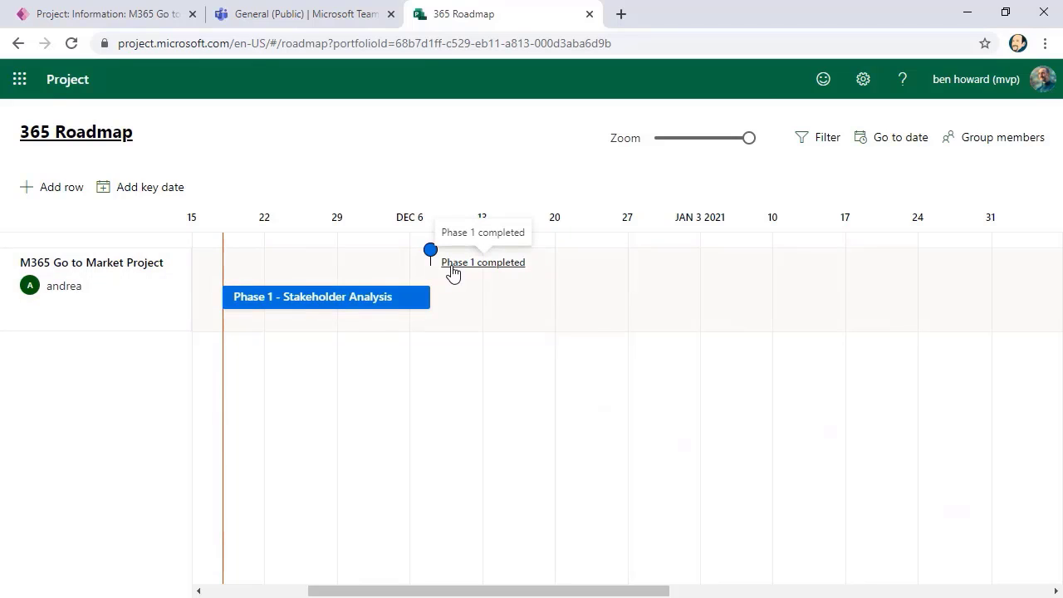
- Set the status of the "Phase 1 - Stakeholder Analysis" phase on the roadmap to On track
{"action": "right_click", "coordinate": [309, 304]}
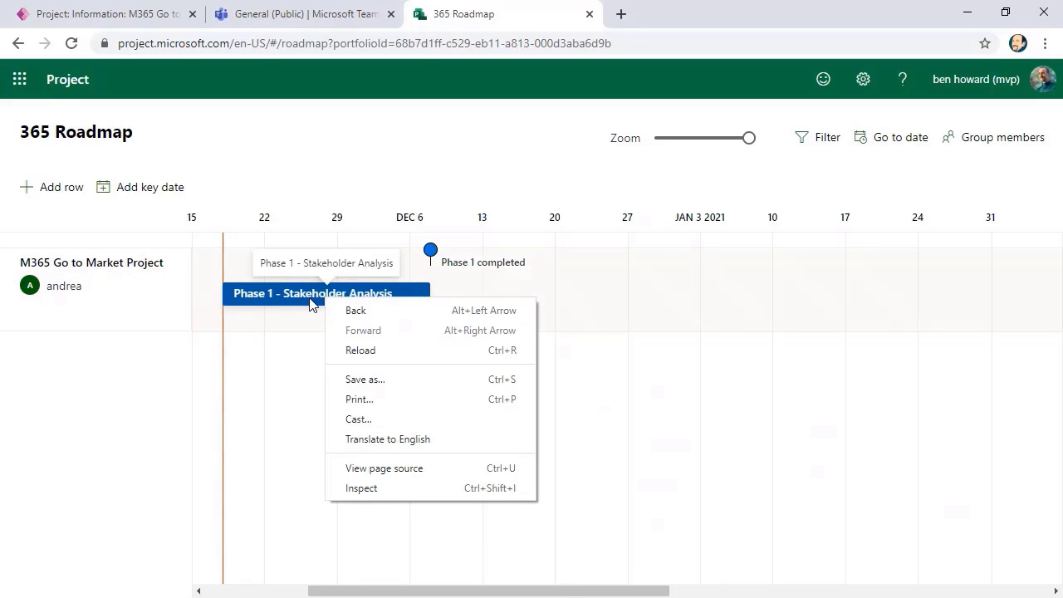
{"action": "left_click", "coordinate": [309, 304]}
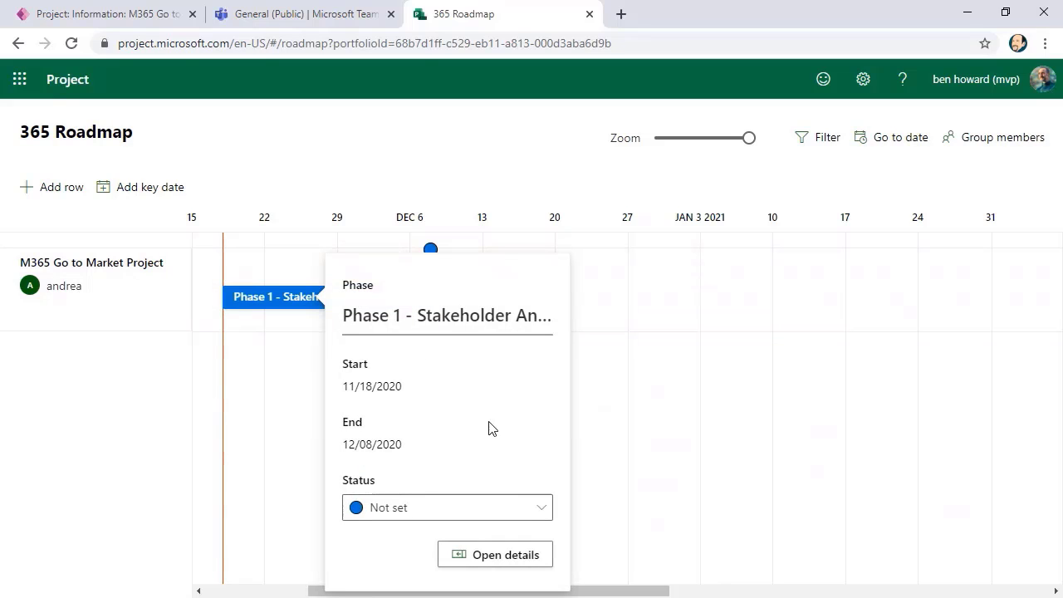
{"action": "left_click", "coordinate": [543, 508]}
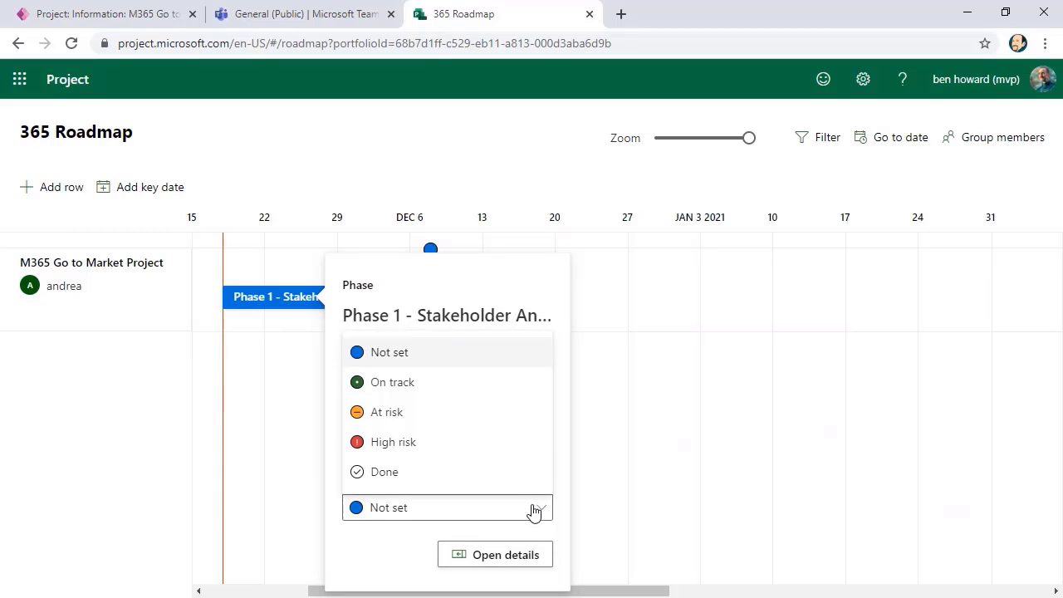
{"action": "left_click", "coordinate": [415, 383]}
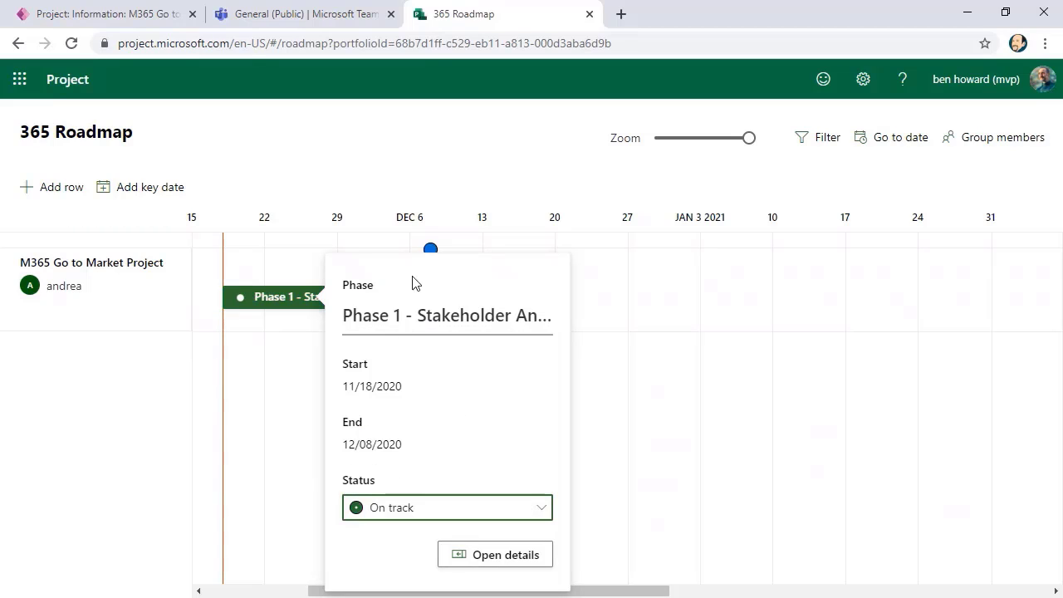
- Set the status of the "Phase 1 completed" key date to At risk and close its card
{"action": "left_click", "coordinate": [430, 250]}
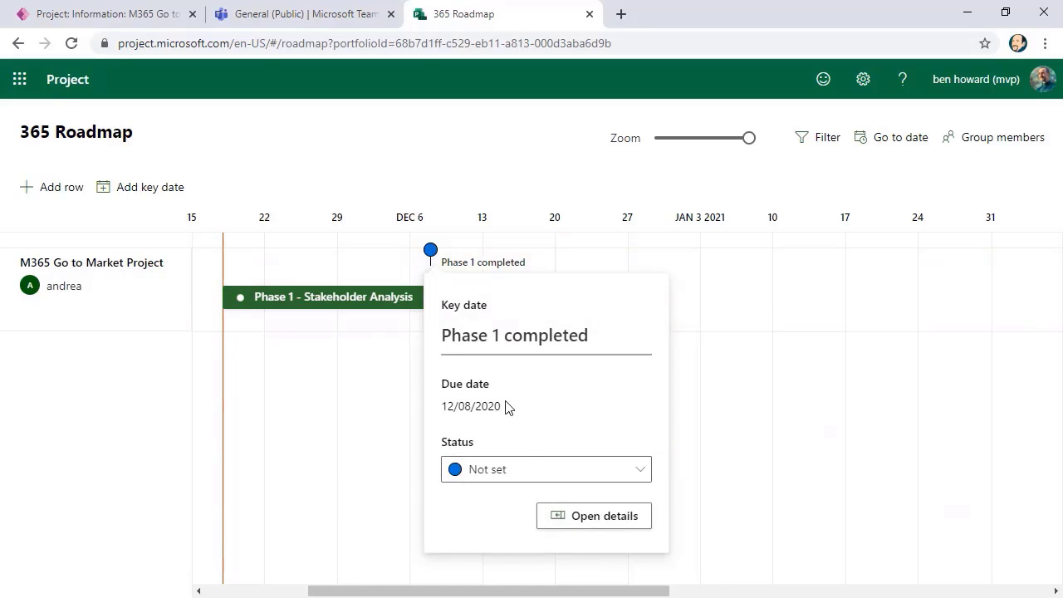
{"action": "left_click", "coordinate": [531, 470]}
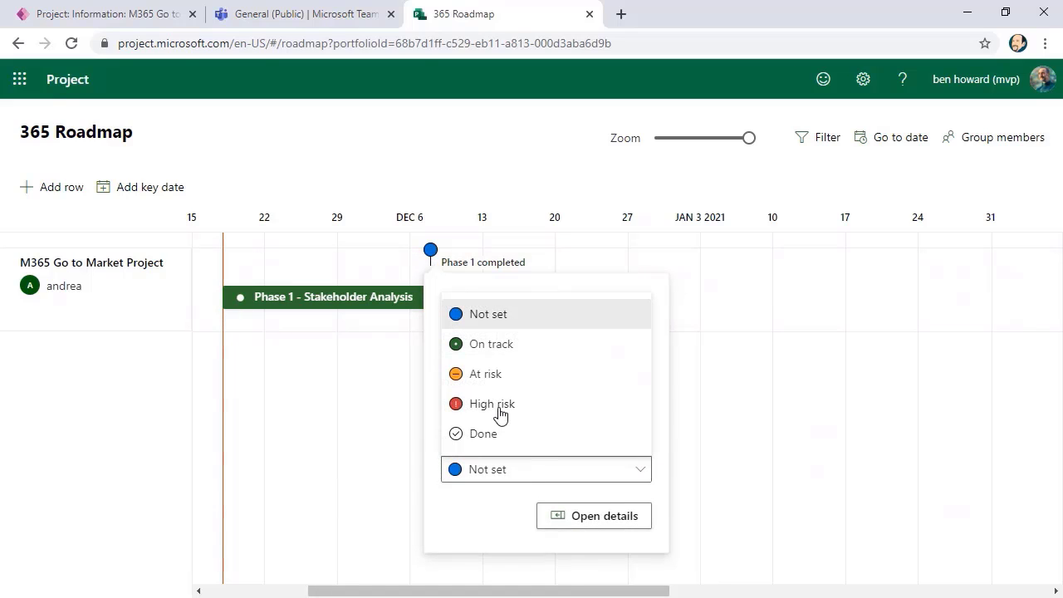
{"action": "left_click", "coordinate": [497, 377]}
{"action": "left_click", "coordinate": [336, 419]}
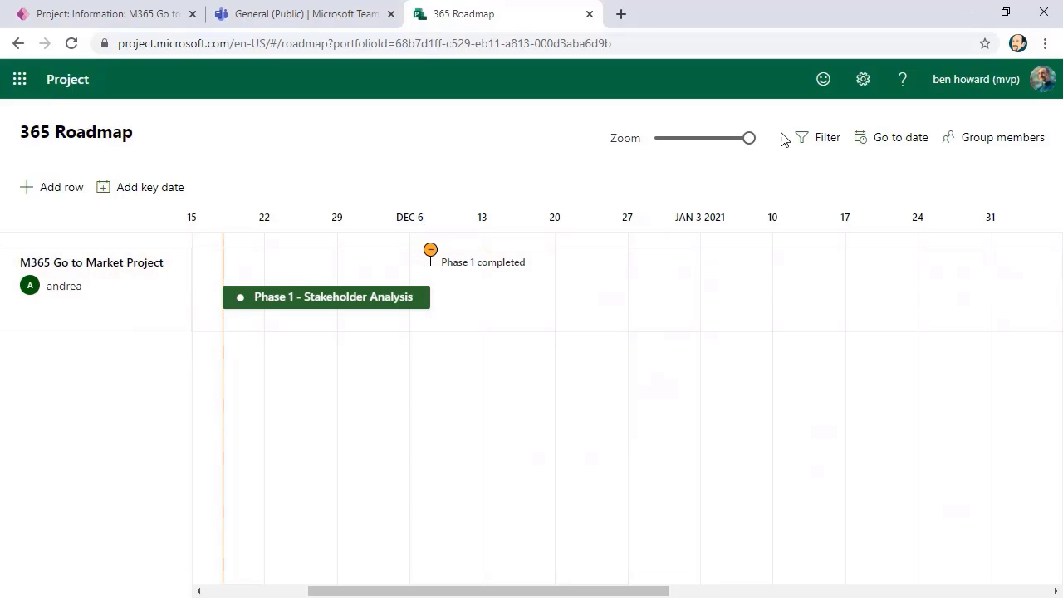
- Zoom the roadmap timeline out to a quarterly scale and look at the group creation options for its members
{"action": "left_click_drag", "start_coordinate": [749, 138], "coordinate": [688, 142]}
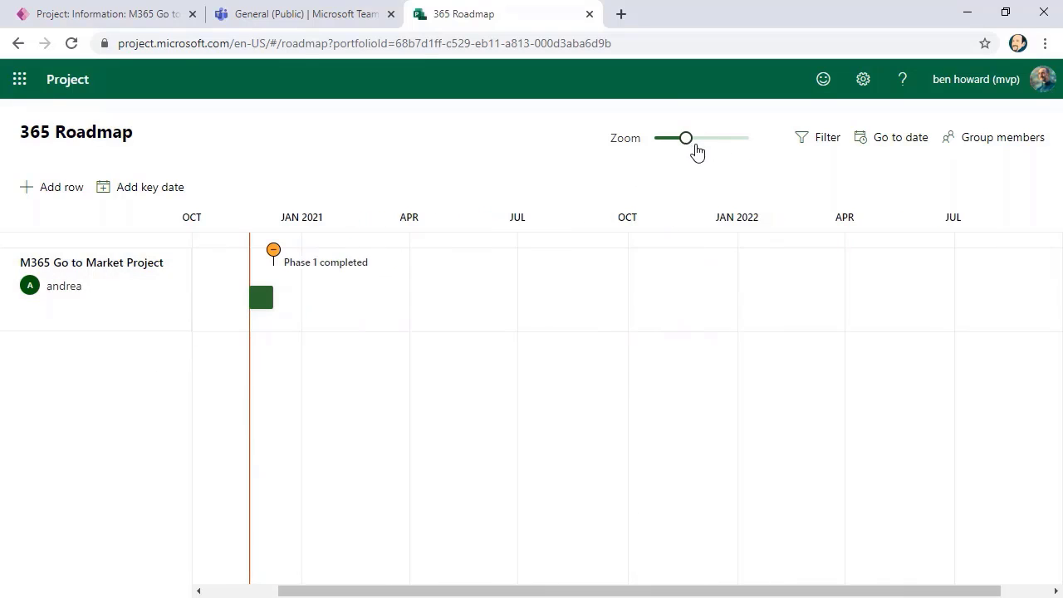
{"action": "left_click", "coordinate": [977, 145]}
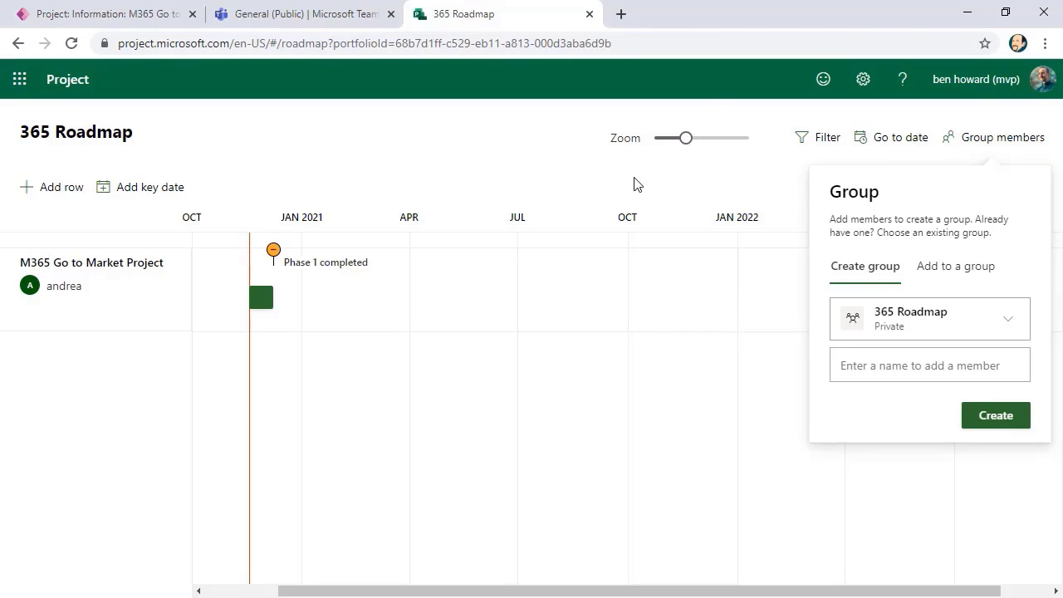
{"action": "left_click", "coordinate": [591, 190]}
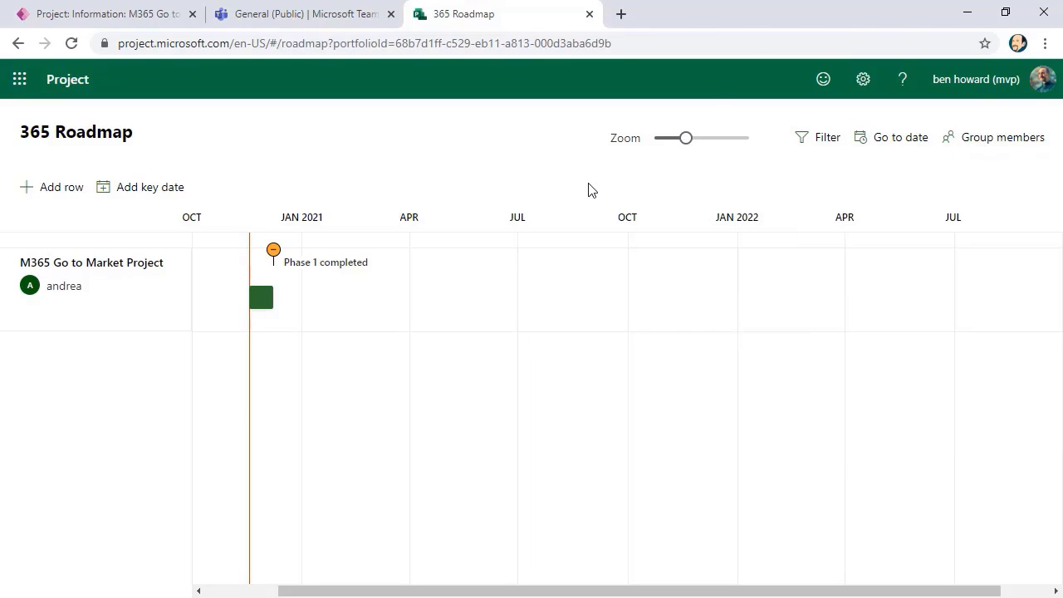
- Switch to Microsoft Teams, reload it and create a team from the existing Microsoft 365 group "M365 Go to Market Project"
{"action": "left_click", "coordinate": [340, 23]}
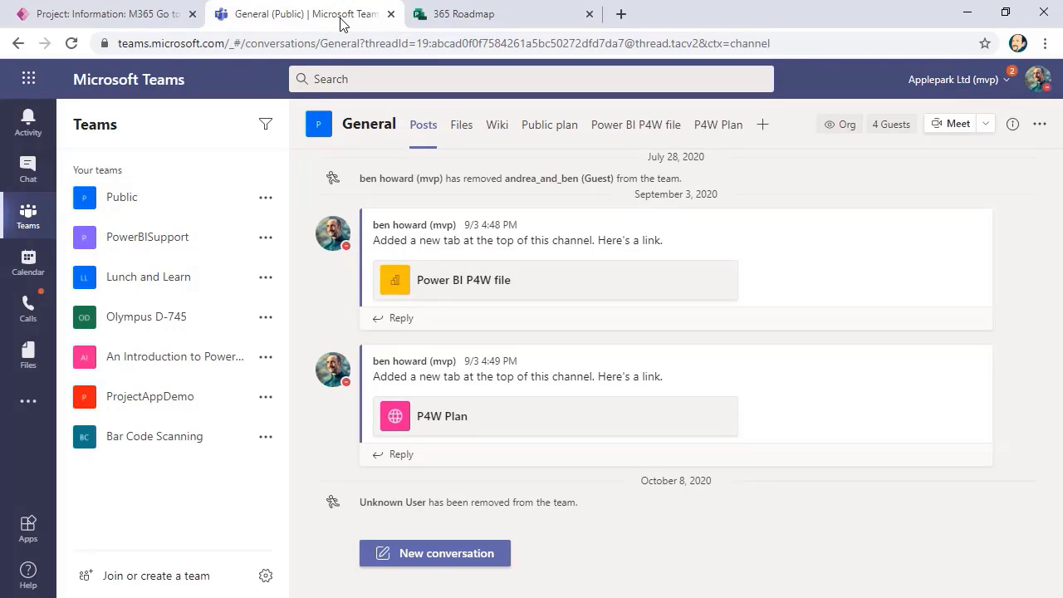
{"action": "left_click", "coordinate": [71, 43]}
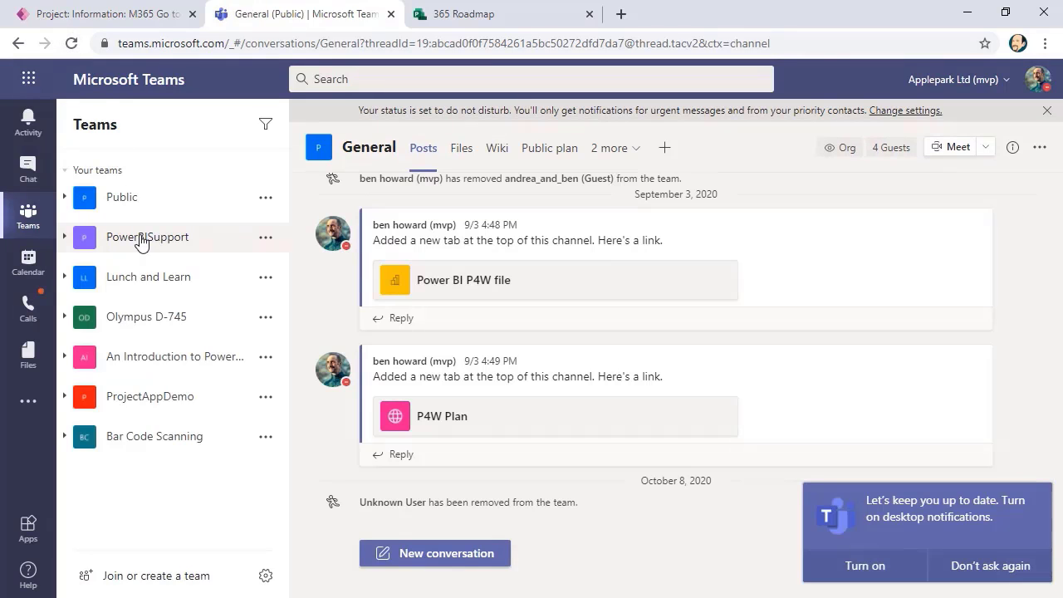
{"action": "left_click", "coordinate": [179, 578]}
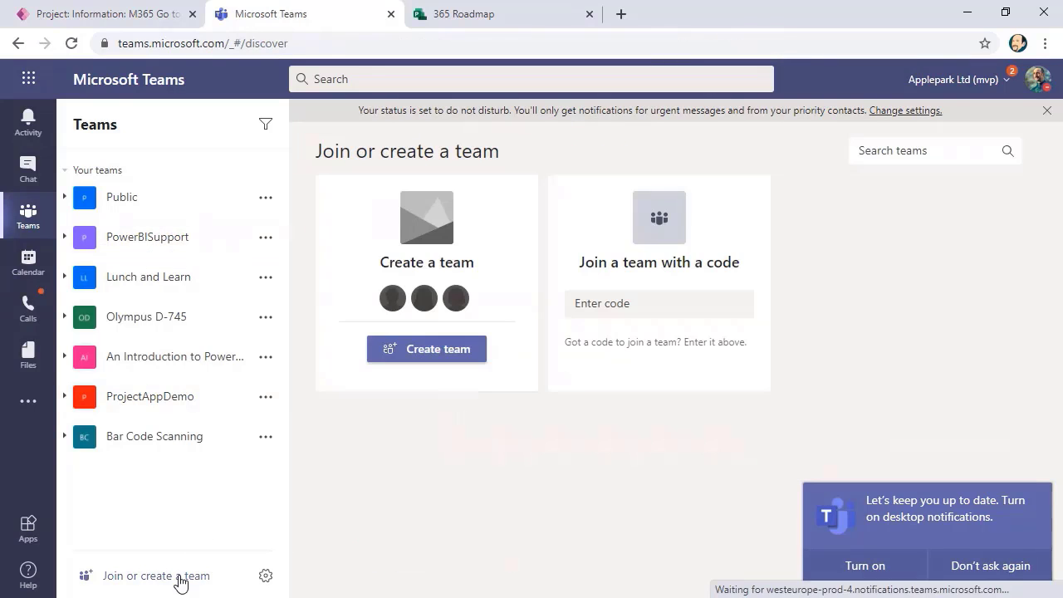
{"action": "left_click", "coordinate": [432, 357]}
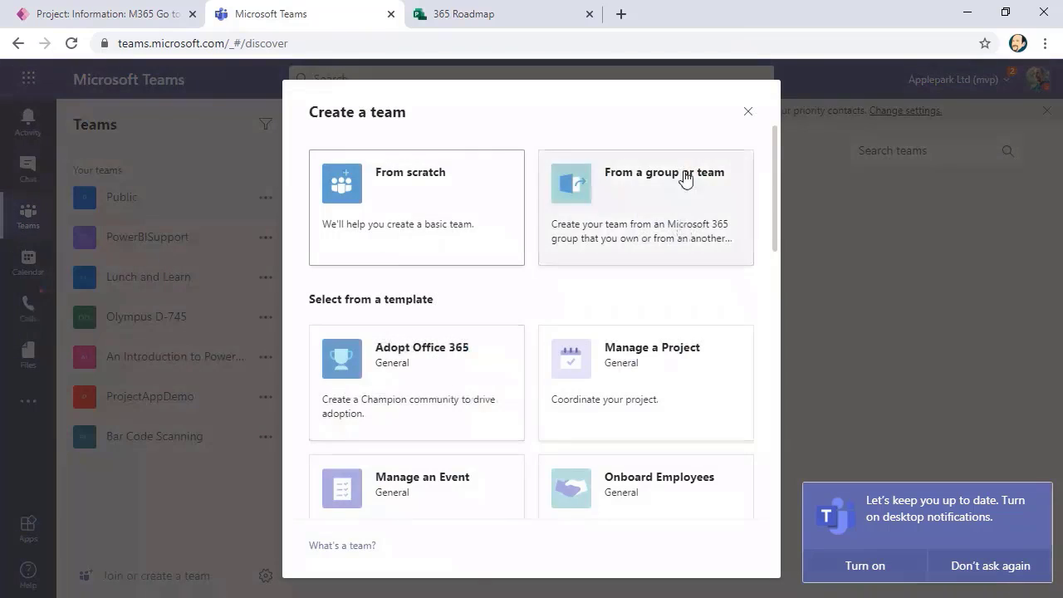
{"action": "left_click", "coordinate": [630, 206]}
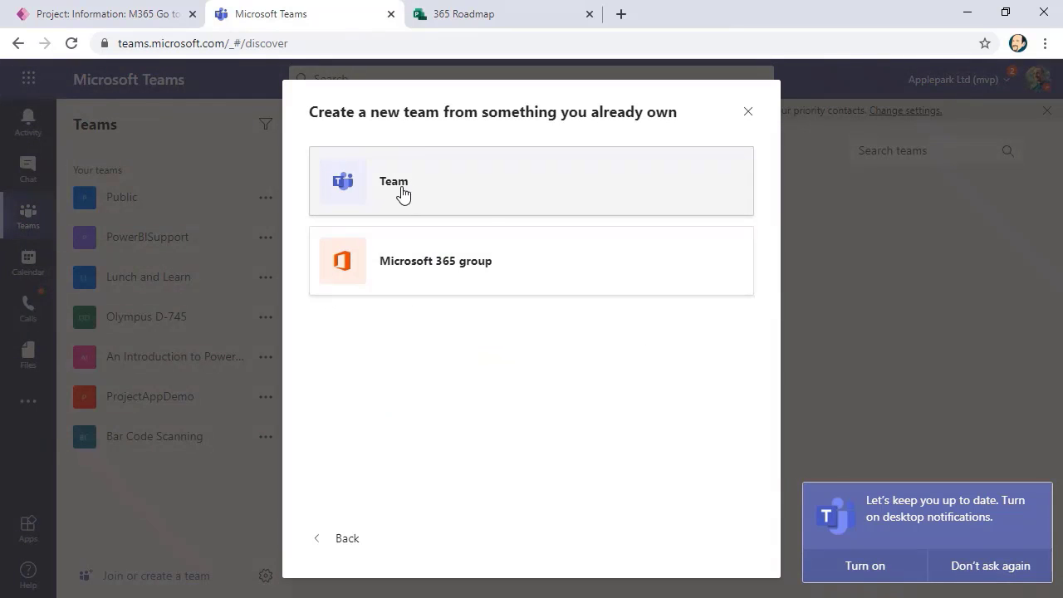
{"action": "left_click", "coordinate": [493, 268]}
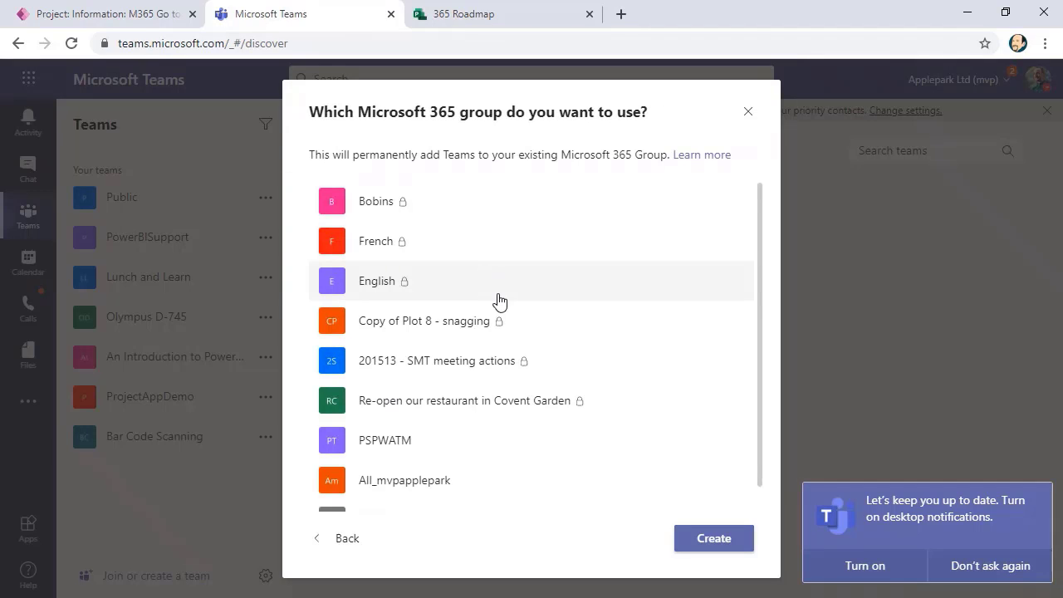
{"action": "scroll", "coordinate": [547, 369], "scroll_direction": "down", "scroll_amount": 1}
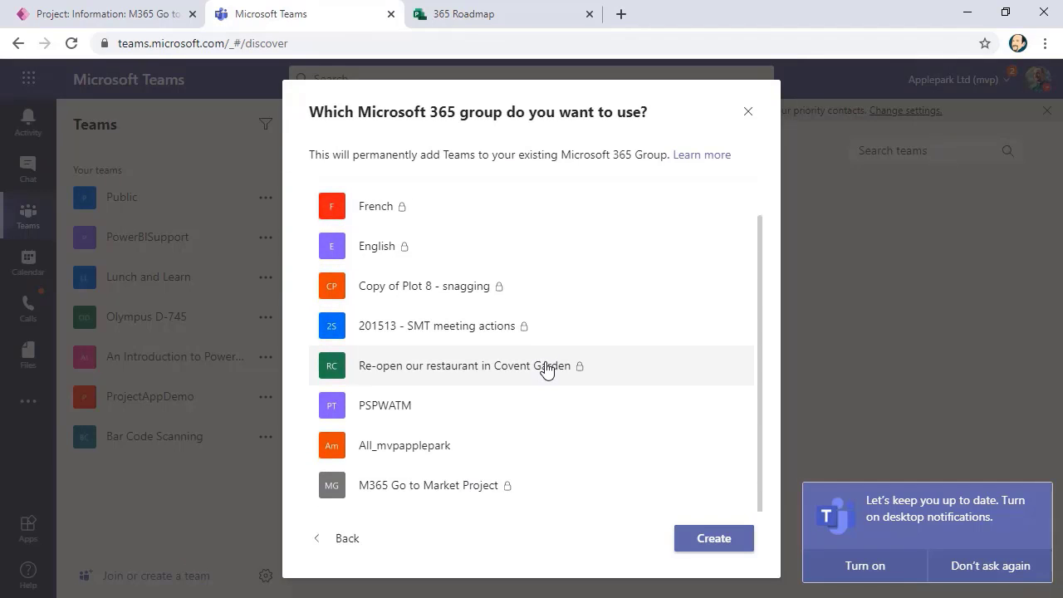
{"action": "left_click", "coordinate": [397, 495]}
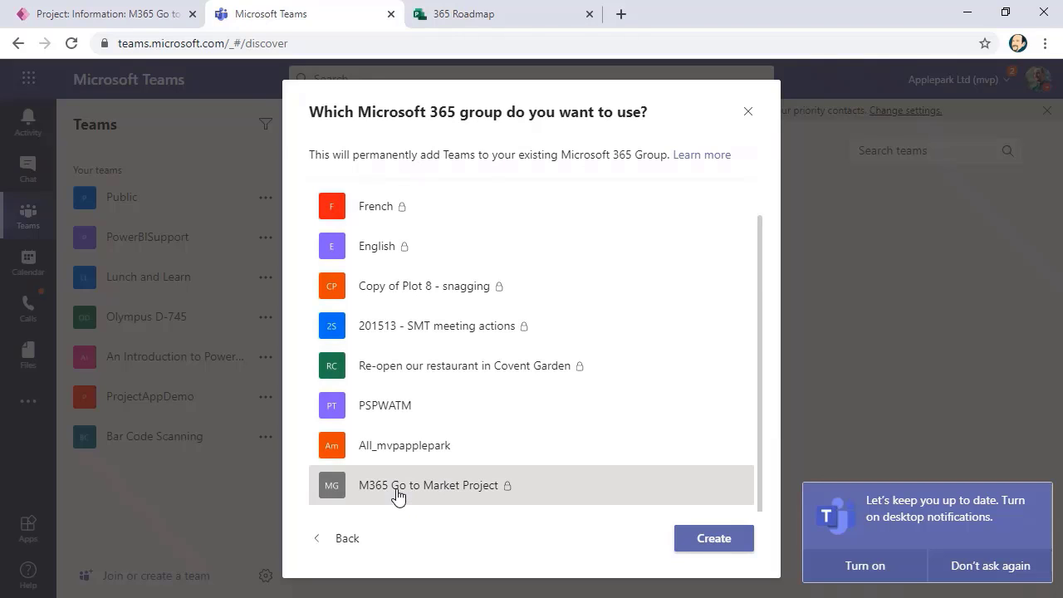
{"action": "left_click", "coordinate": [694, 548]}
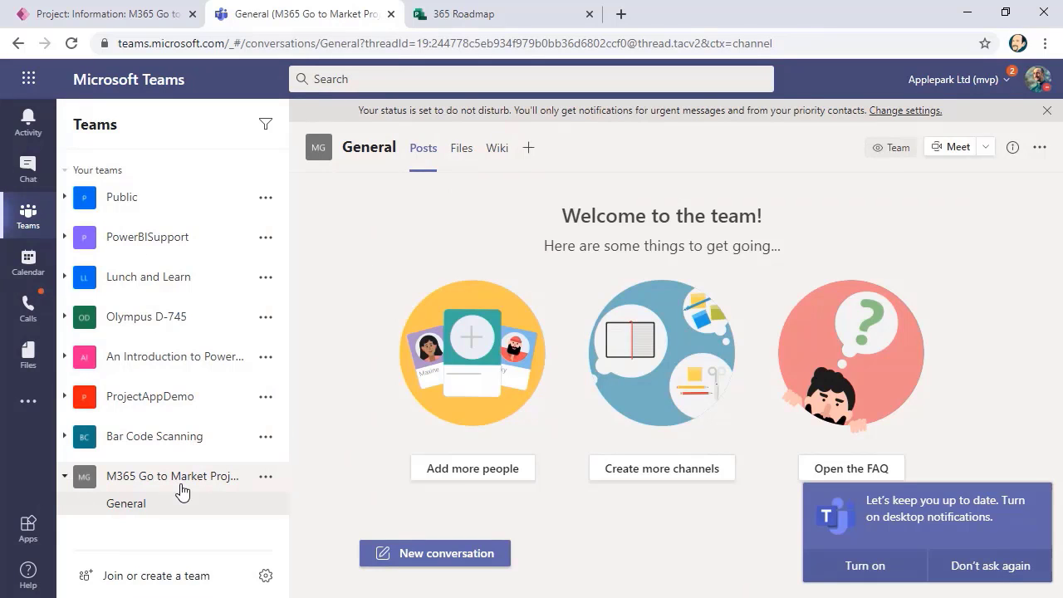
- Add a Project tab to the new team's General channel, using the existing project "M365 Go to Market Project"
{"action": "left_click", "coordinate": [527, 147]}
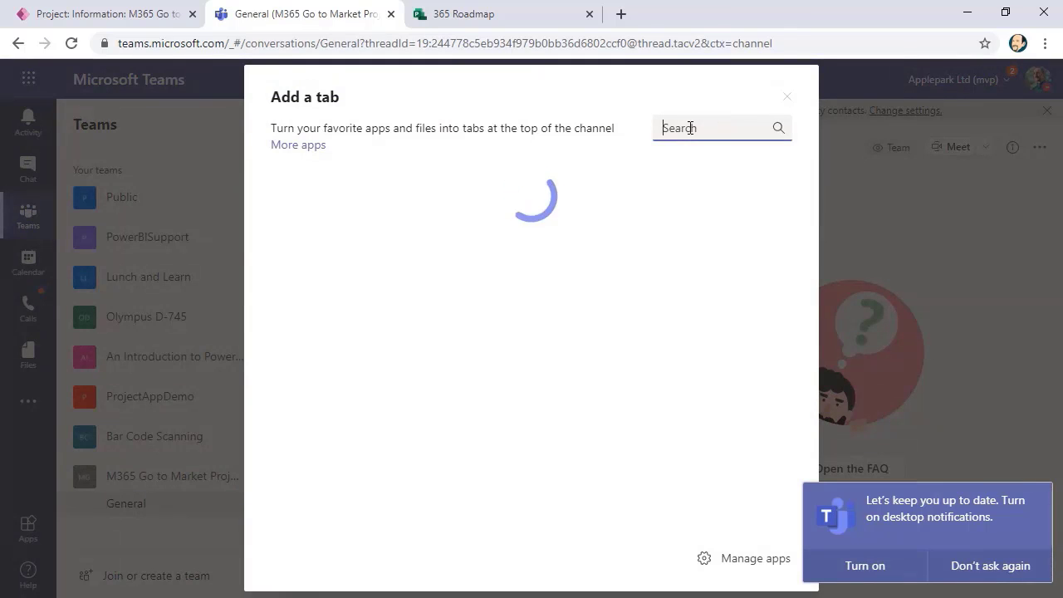
{"action": "type", "text": "project"}
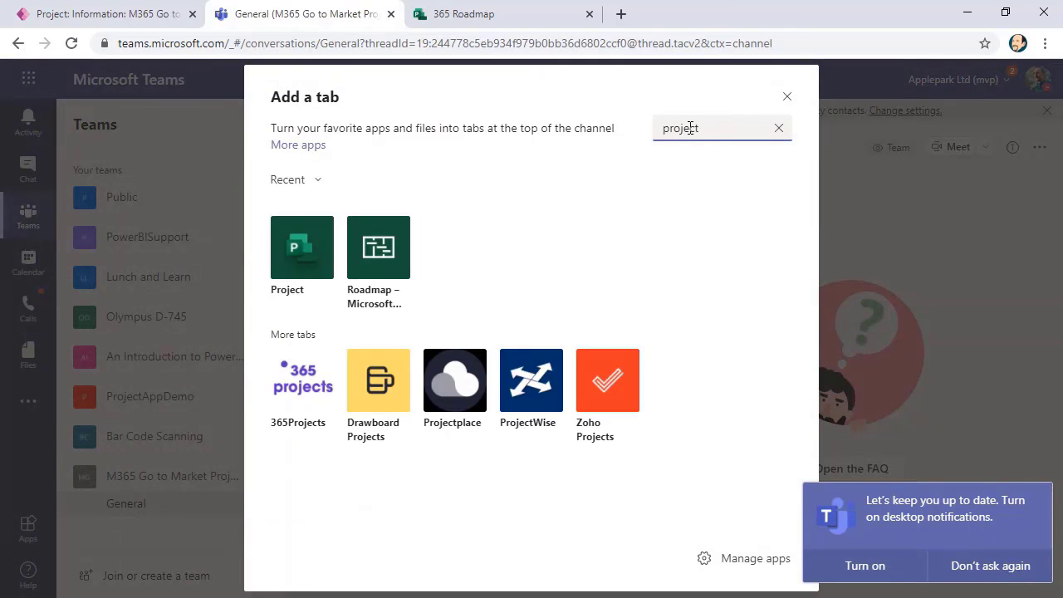
{"action": "left_click", "coordinate": [312, 281]}
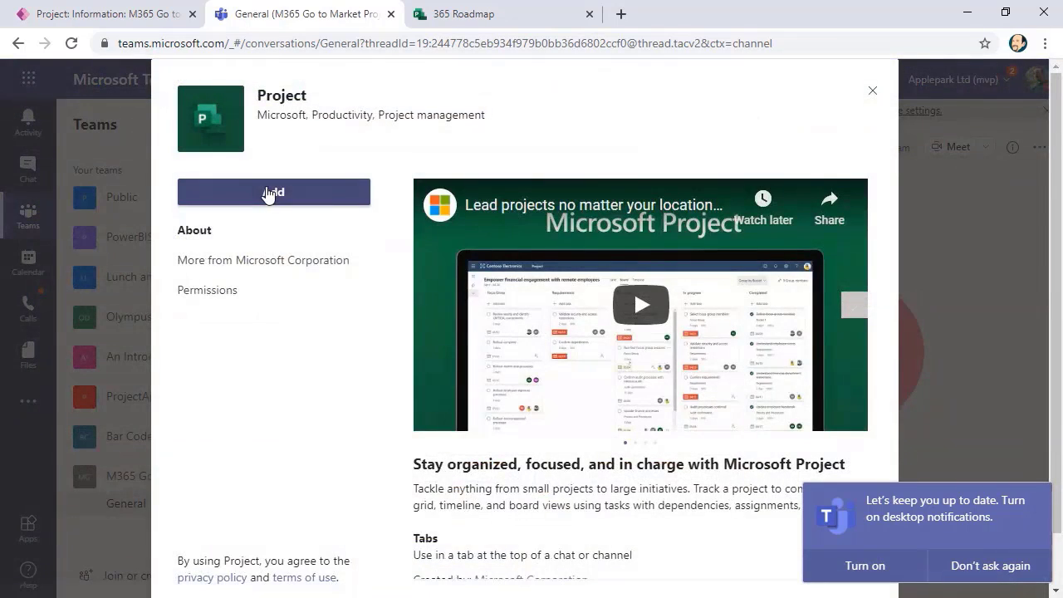
{"action": "left_click", "coordinate": [266, 192]}
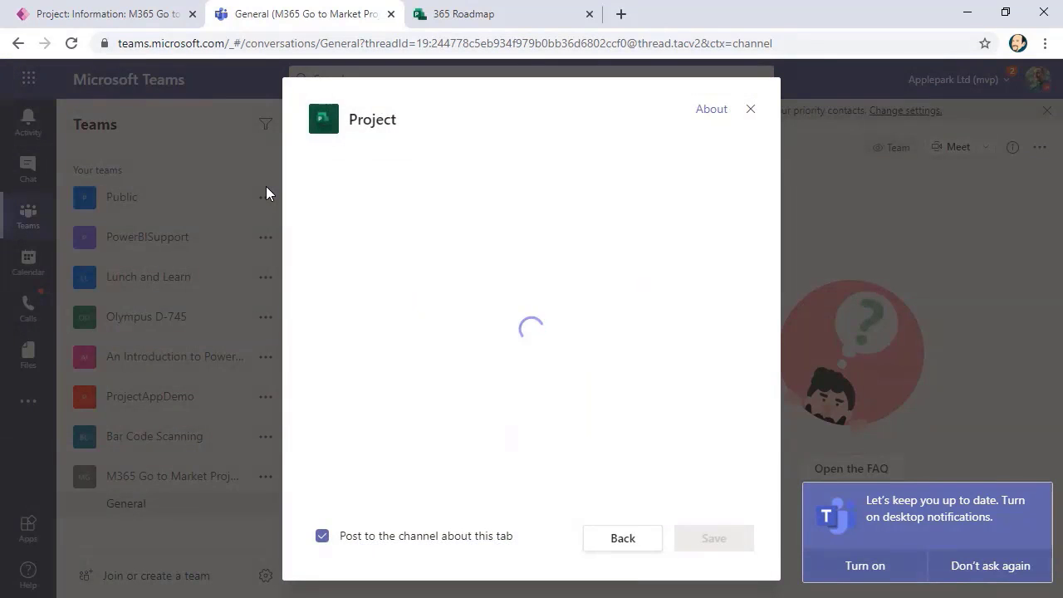
{"action": "left_click", "coordinate": [428, 251]}
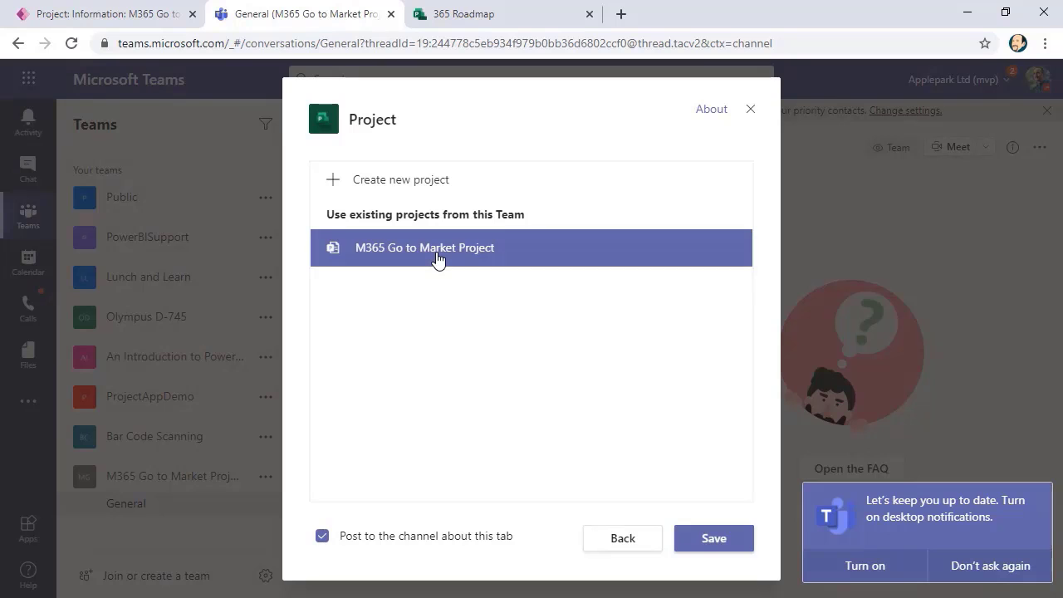
{"action": "left_click", "coordinate": [700, 541]}
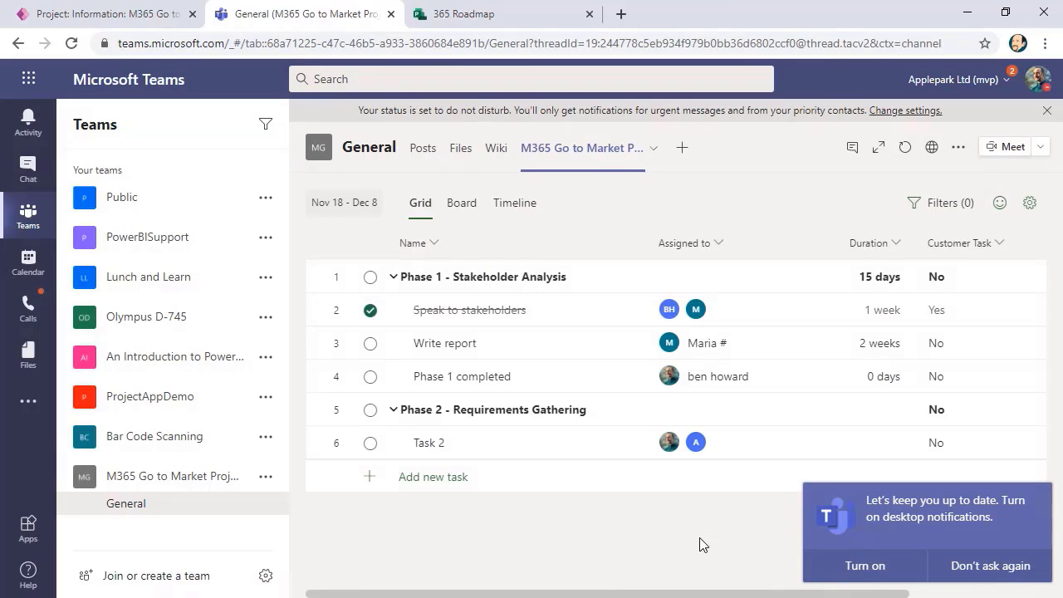
- Mark "Task 2" under Phase 2 as complete and show the project in the Board view
{"action": "left_click", "coordinate": [370, 443]}
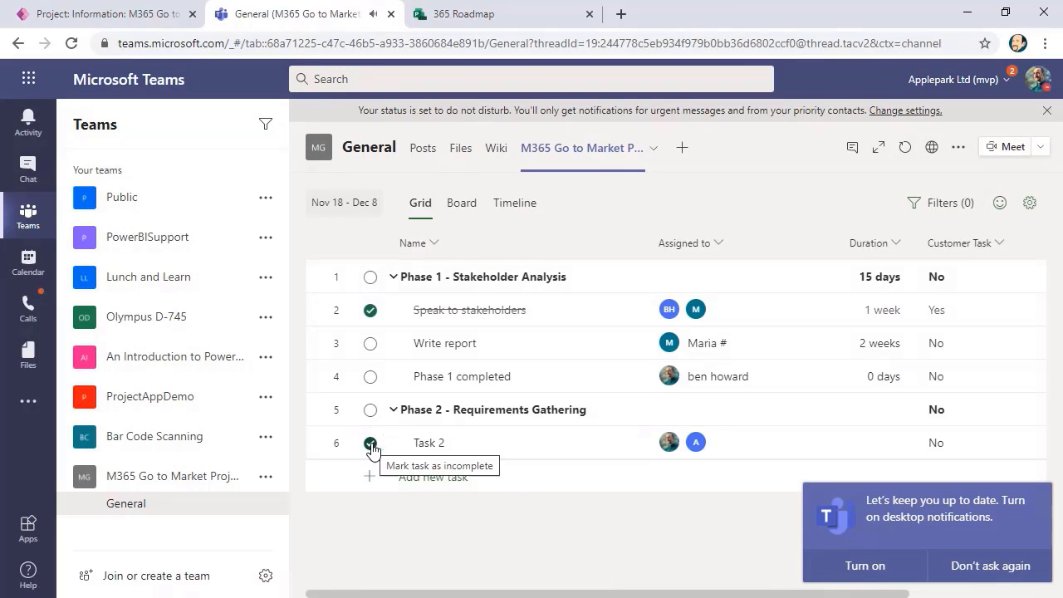
{"action": "left_click", "coordinate": [463, 203]}
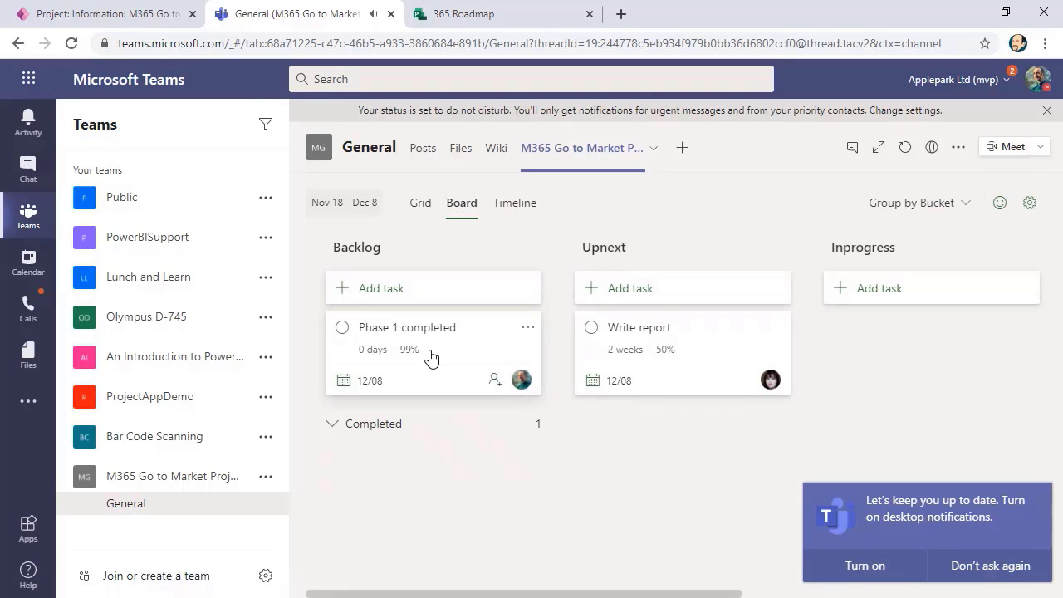
- Move the "Phase 1 completed" task from Backlog to the Inprogress bucket and show the project in the Grid view
{"action": "left_click_drag", "start_coordinate": [430, 356], "coordinate": [892, 353]}
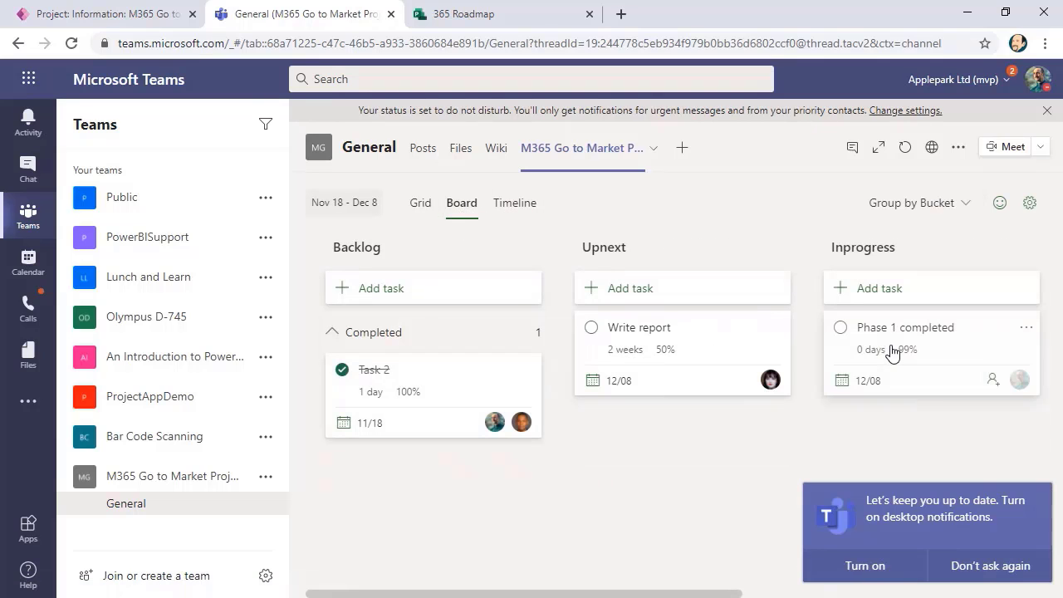
{"action": "left_click", "coordinate": [418, 207]}
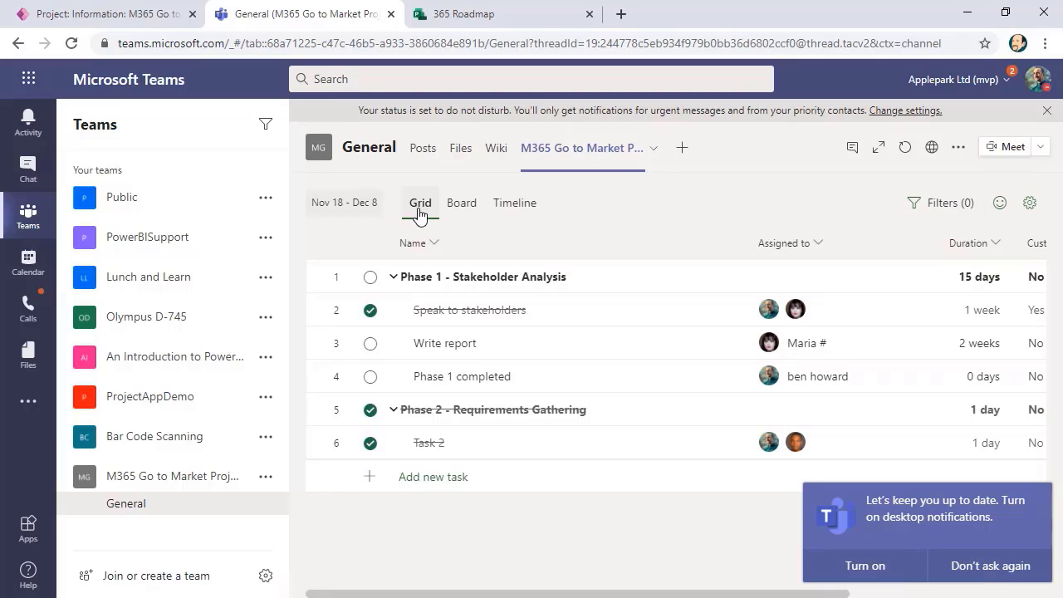
- Look through the open Power Apps project and Teams pages, switch to the 365 Roadmap and go to the Project home page
{"action": "left_click", "coordinate": [94, 17]}
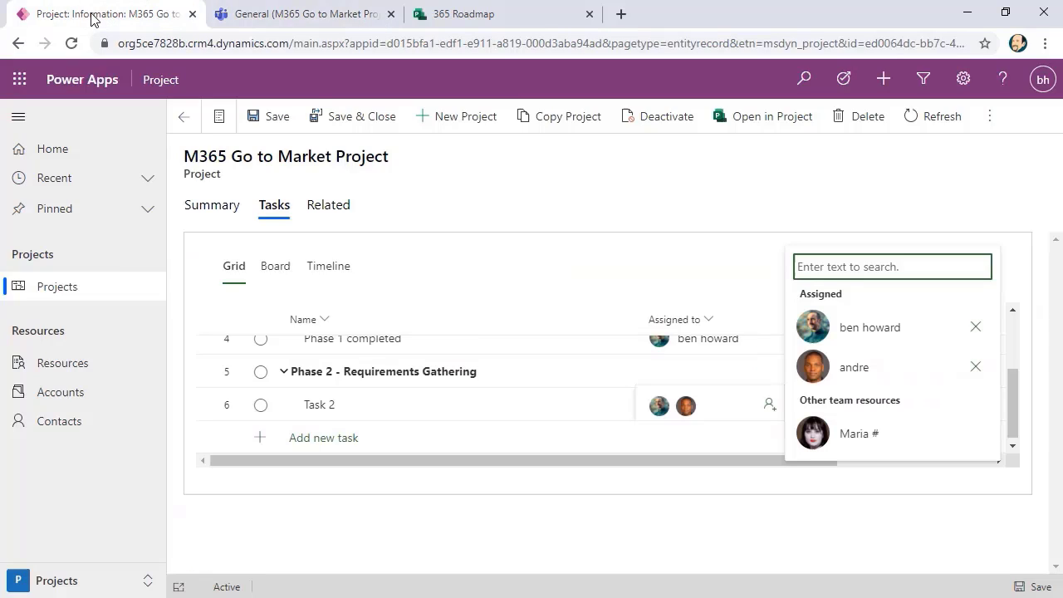
{"action": "left_click", "coordinate": [251, 20]}
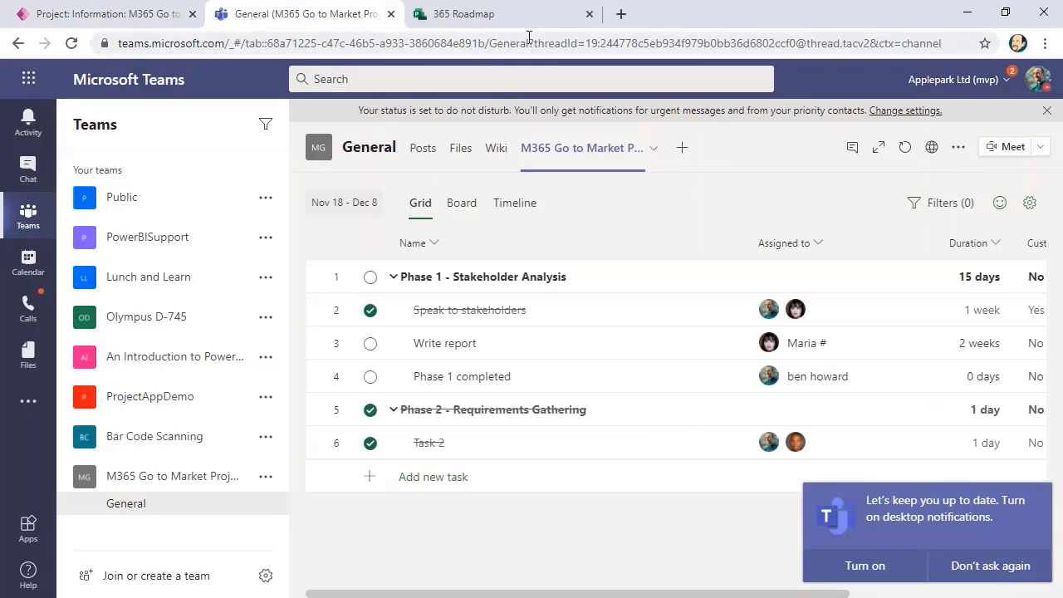
{"action": "left_click", "coordinate": [514, 23]}
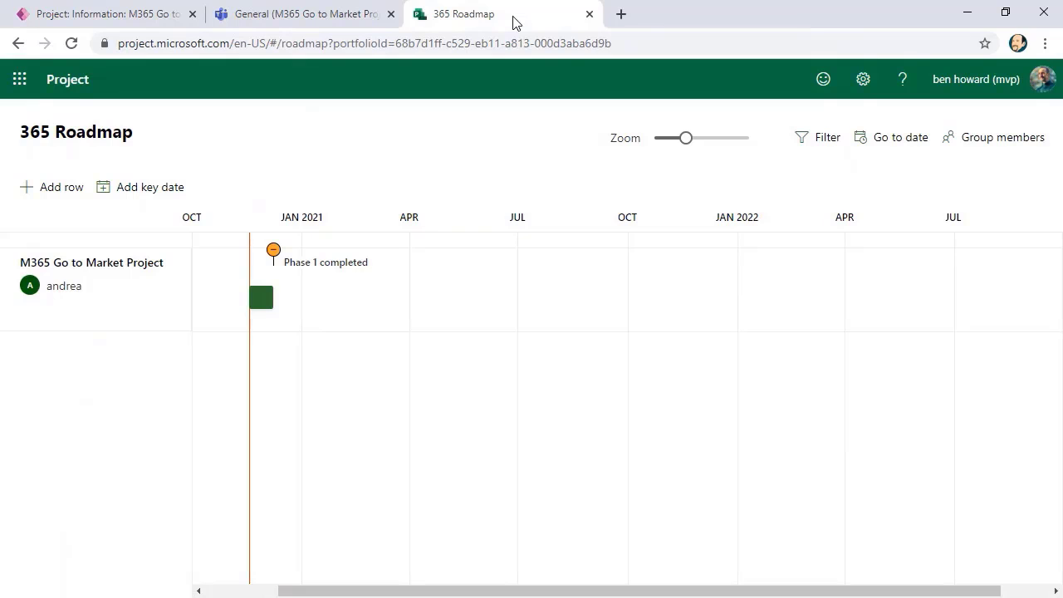
{"action": "left_click", "coordinate": [20, 79]}
{"action": "left_click", "coordinate": [356, 109]}
{"action": "left_click", "coordinate": [79, 81]}
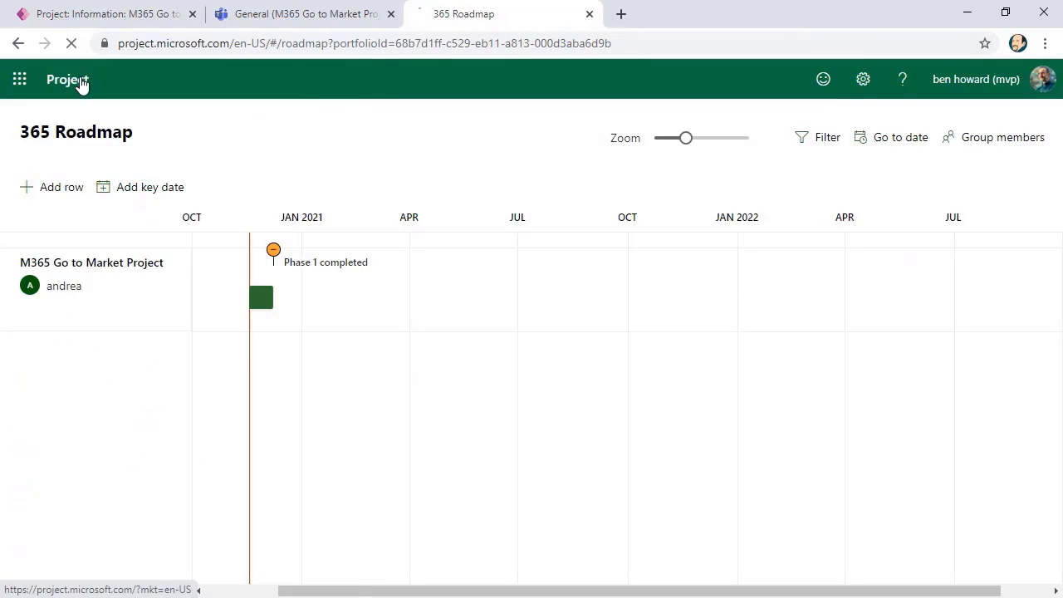
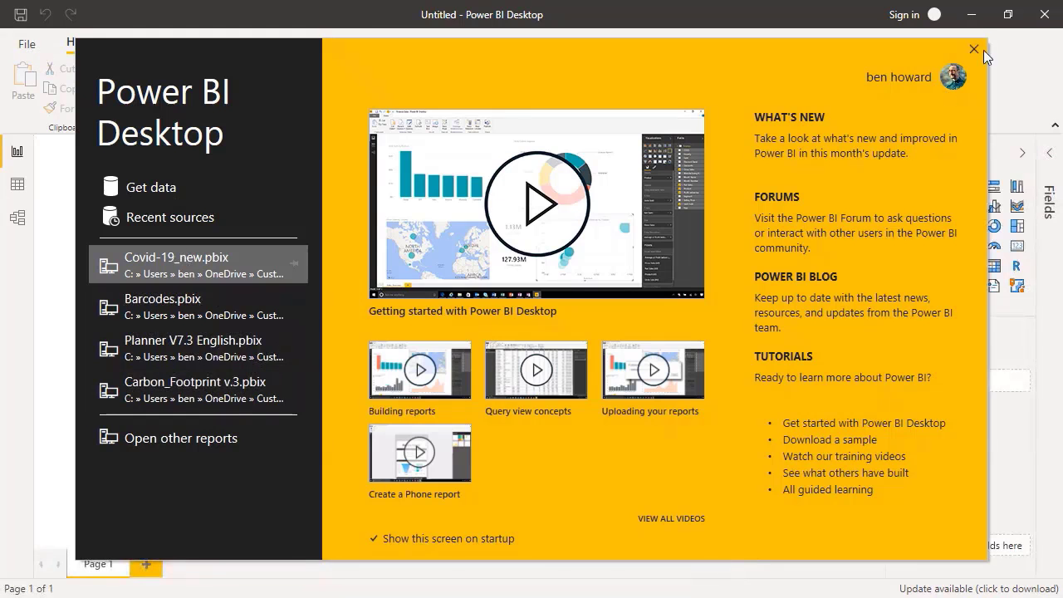
- Dismiss the Power BI Desktop start screen and open the recent report "PBI P4W.pbix"
{"action": "left_click", "coordinate": [973, 49]}
{"action": "left_click", "coordinate": [26, 46]}
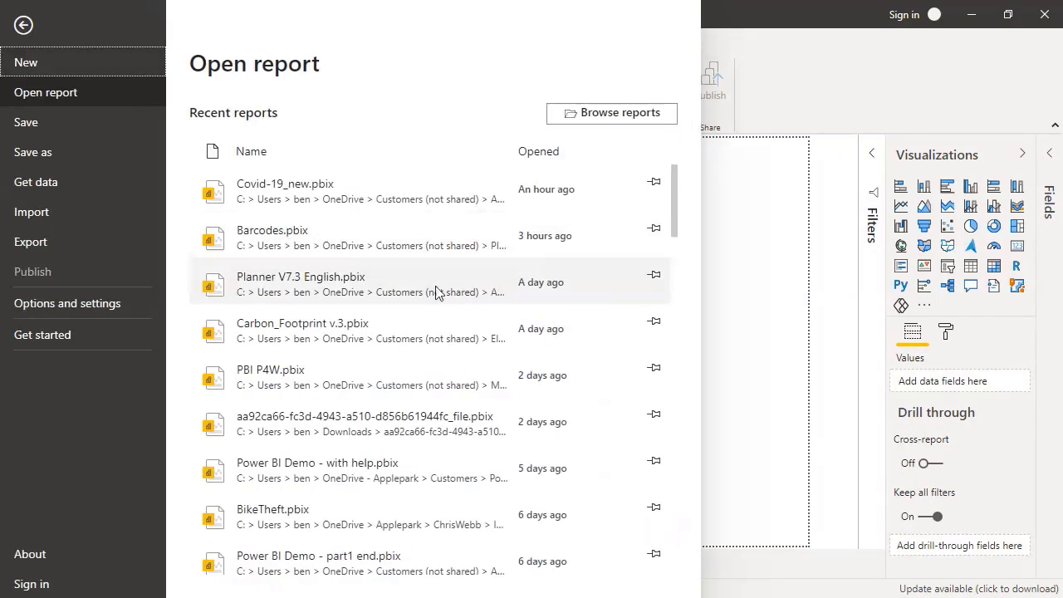
{"action": "left_click", "coordinate": [440, 318]}
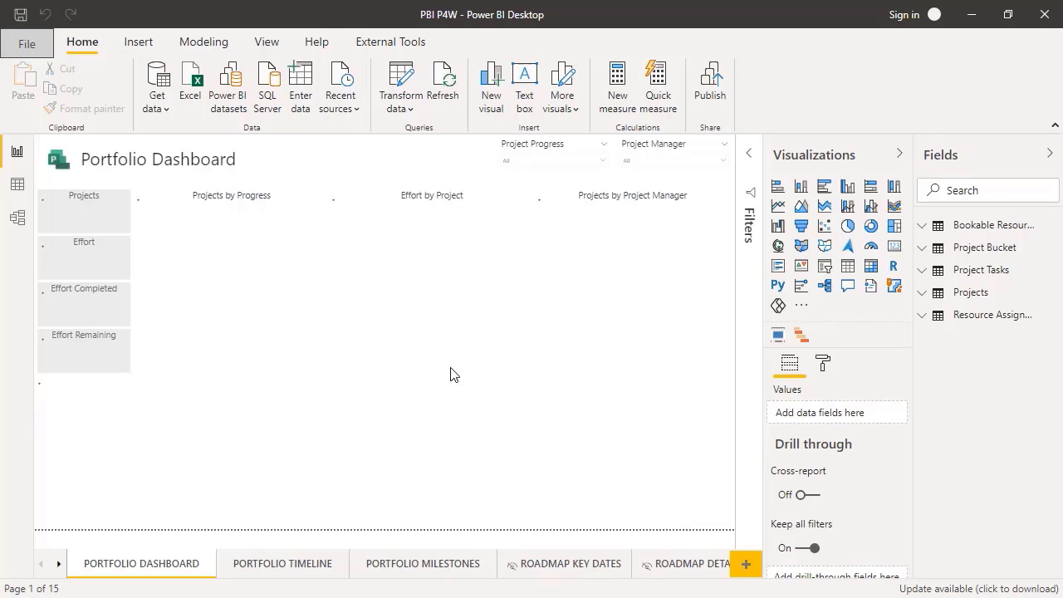
- Look through the project table on the Portfolio Dashboard and refresh the report's data
{"action": "scroll", "coordinate": [120, 477], "scroll_direction": "down", "scroll_amount": 2}
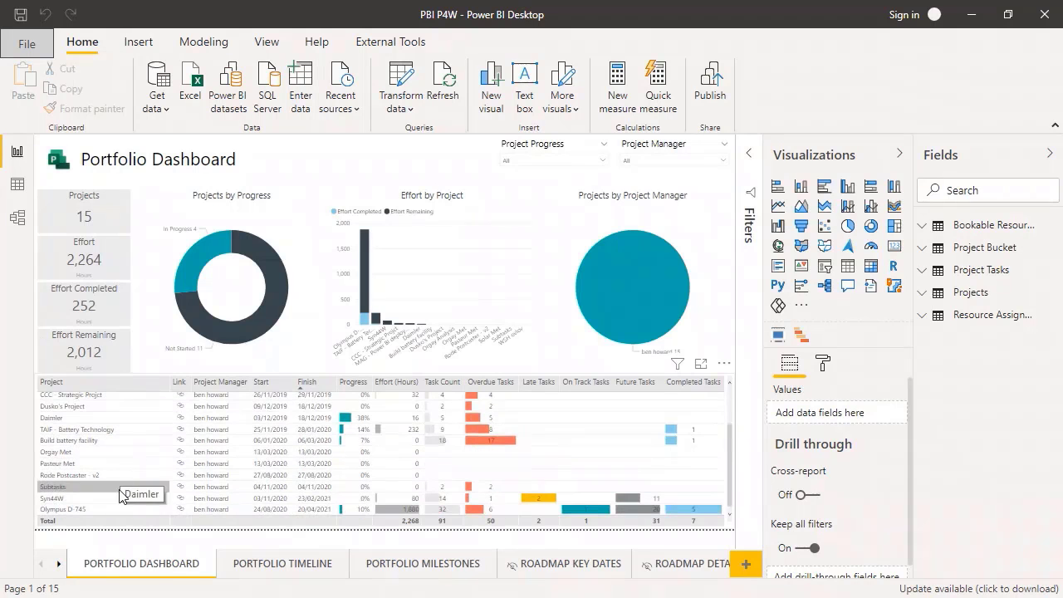
{"action": "scroll", "coordinate": [120, 490], "scroll_direction": "up", "scroll_amount": 2}
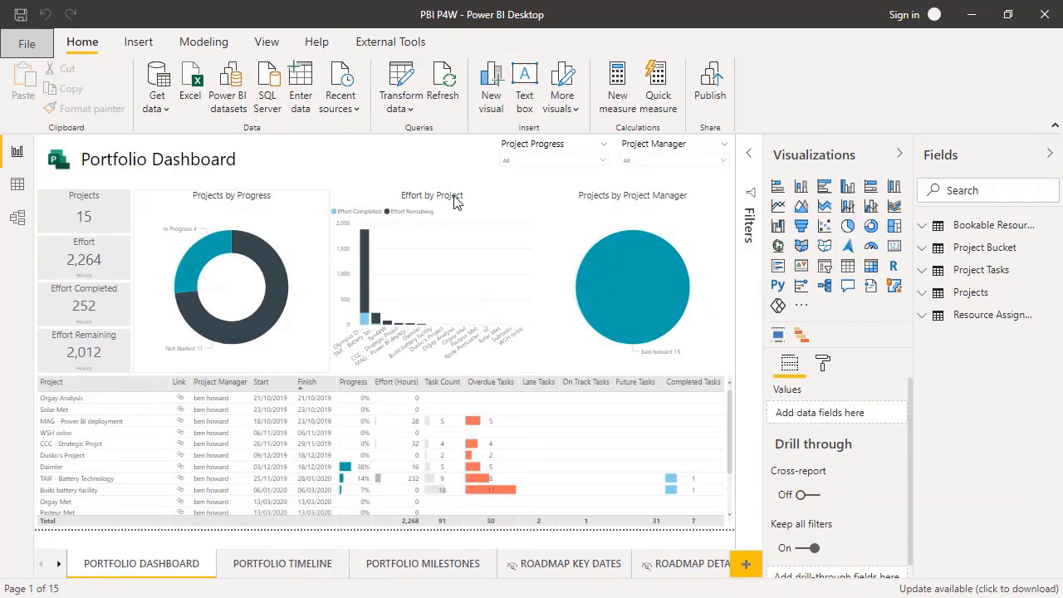
{"action": "left_click", "coordinate": [445, 84]}
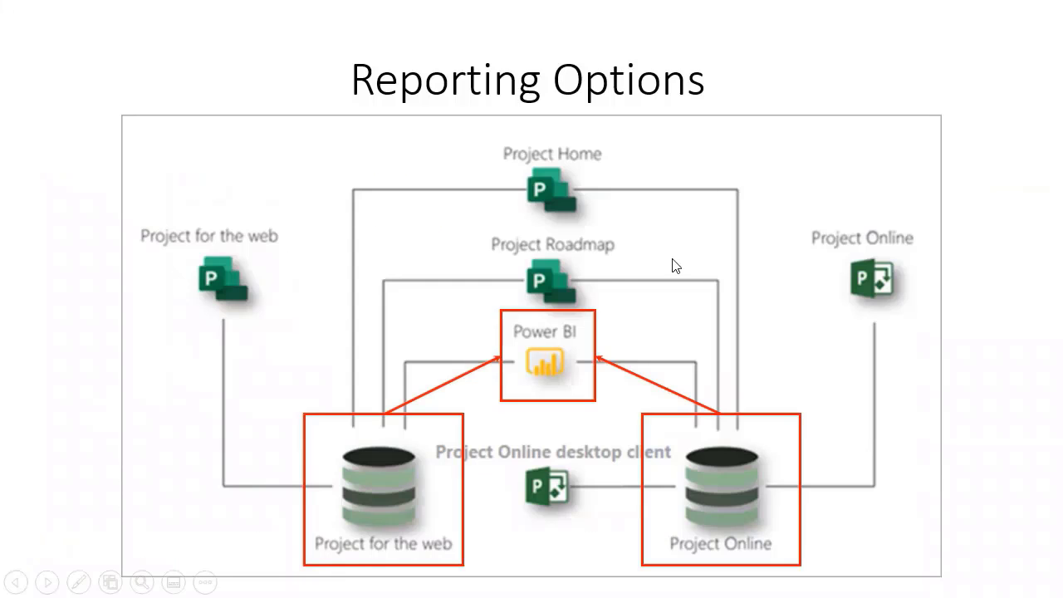
{"action": "left_click", "coordinate": [641, 232]}
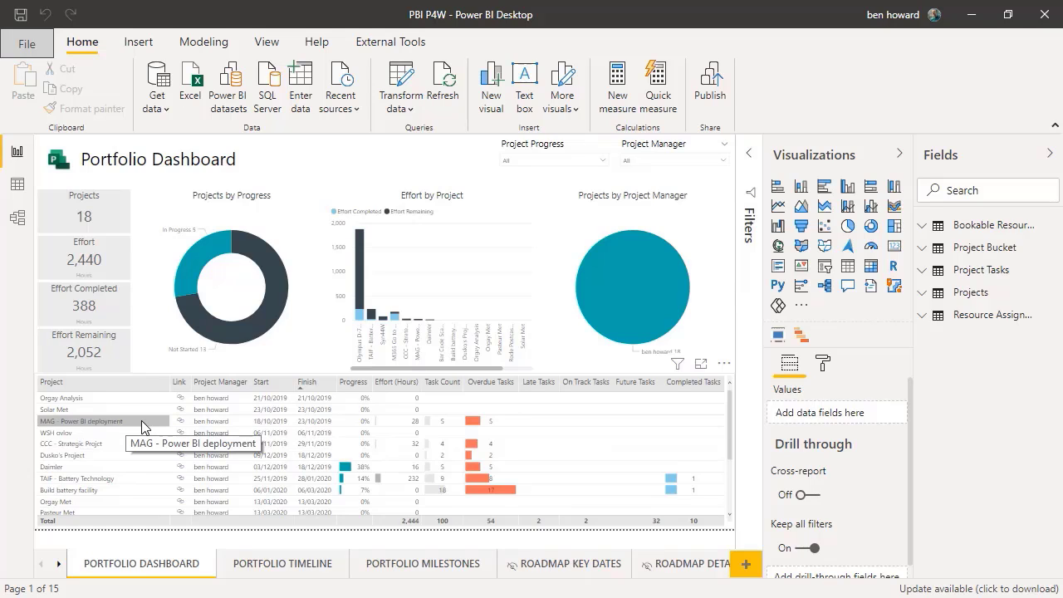
- Find the M365 Go to Market Project in the dashboard's project table, enlarge the table in focus mode and collapse the Visualizations and Fields panes
{"action": "scroll", "coordinate": [137, 432], "scroll_direction": "down", "scroll_amount": 3}
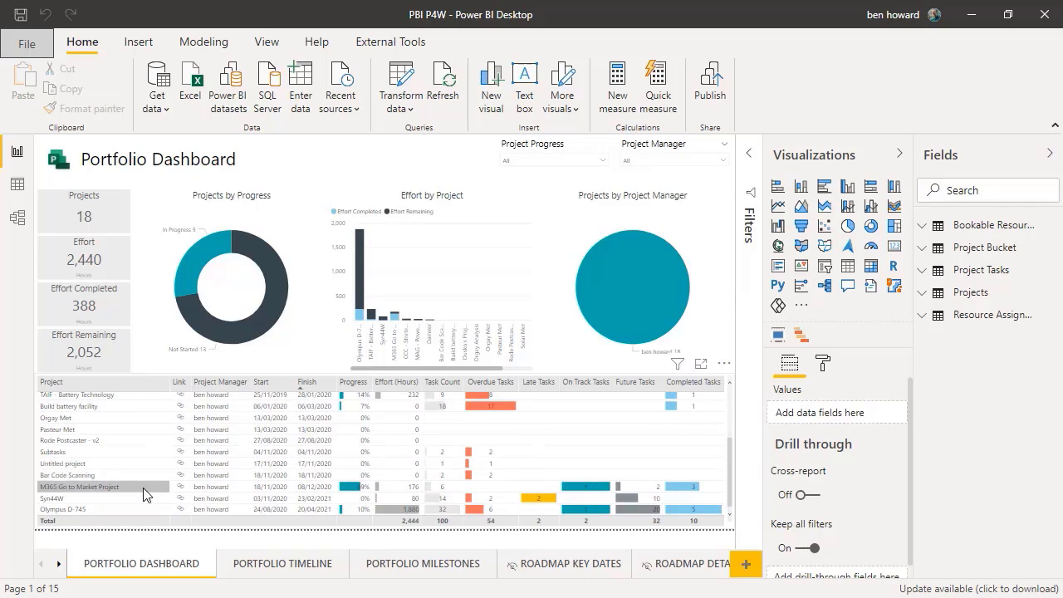
{"action": "left_click", "coordinate": [700, 366]}
{"action": "left_click", "coordinate": [898, 154]}
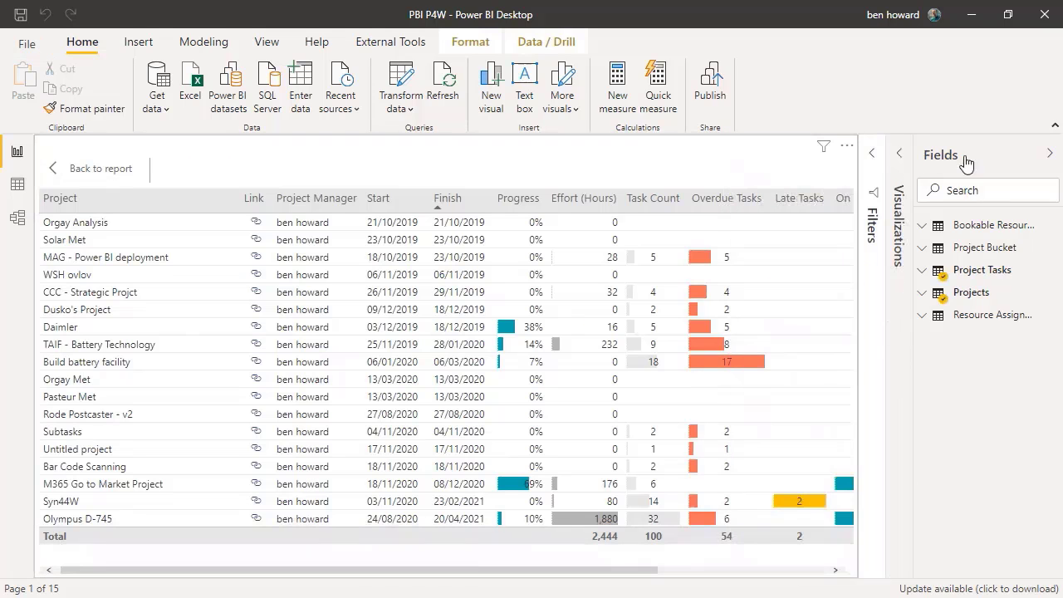
{"action": "left_click", "coordinate": [1049, 155]}
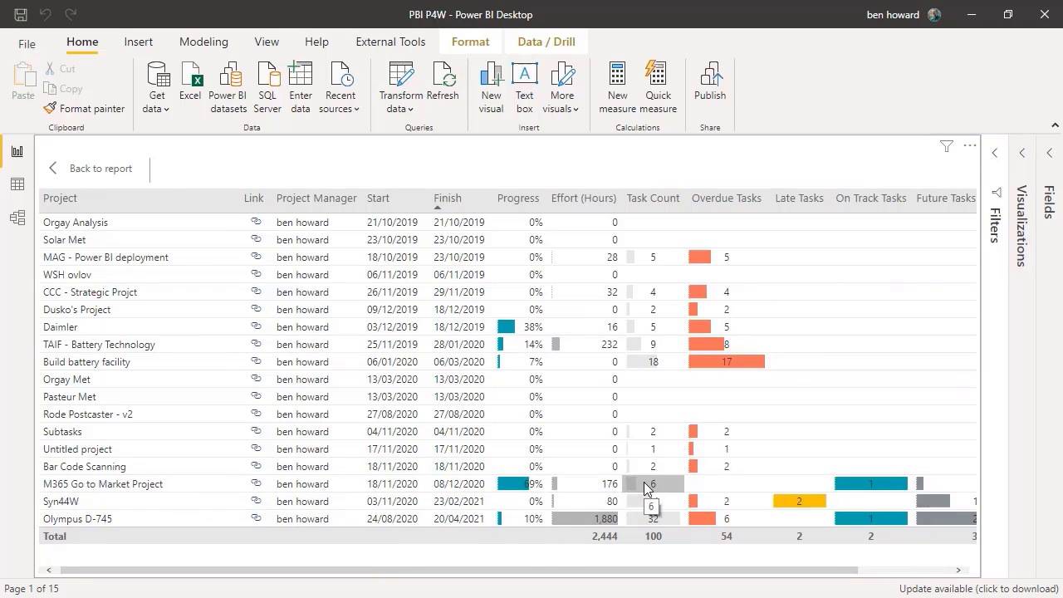
- Follow the M365 Go to Market Project's link from the table to the browser, check the page address and close the browser
{"action": "left_click", "coordinate": [259, 488]}
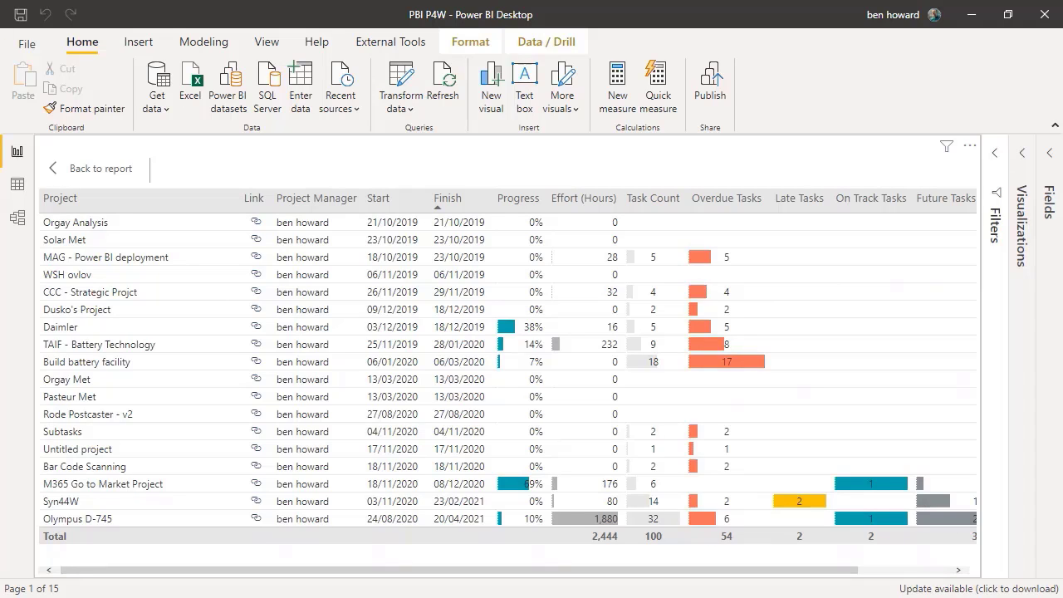
{"action": "key", "text": "alt+Tab"}
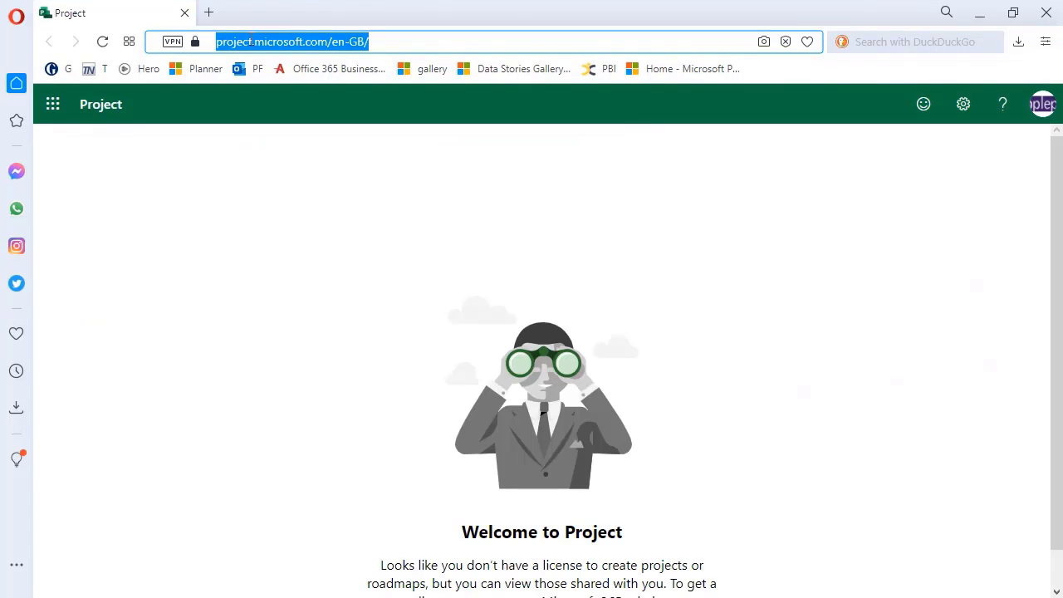
{"action": "left_click_drag", "start_coordinate": [217, 42], "coordinate": [374, 44]}
{"action": "left_click", "coordinate": [1041, 17]}
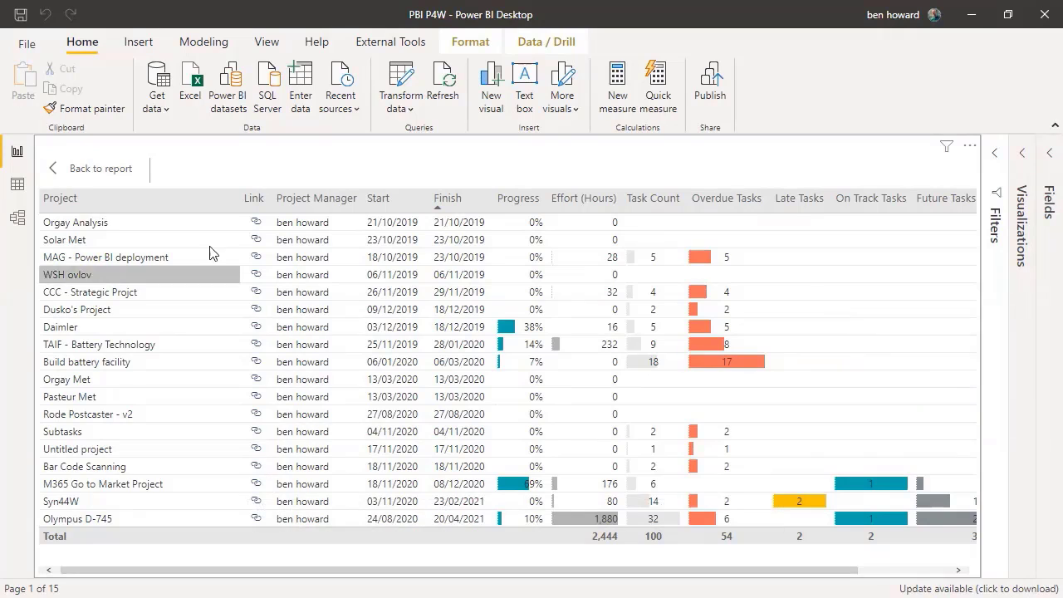
- Return to the full Portfolio Dashboard, cross-filter it by the M365 Go to Market Project and collapse the ribbon
{"action": "left_click", "coordinate": [113, 169]}
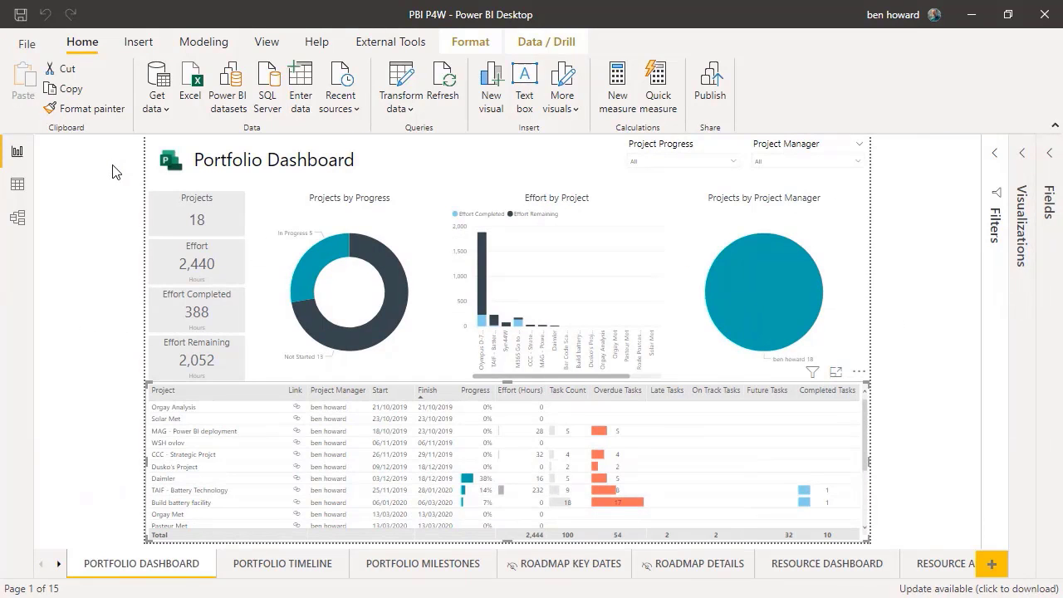
{"action": "scroll", "coordinate": [202, 508], "scroll_direction": "down", "scroll_amount": 3}
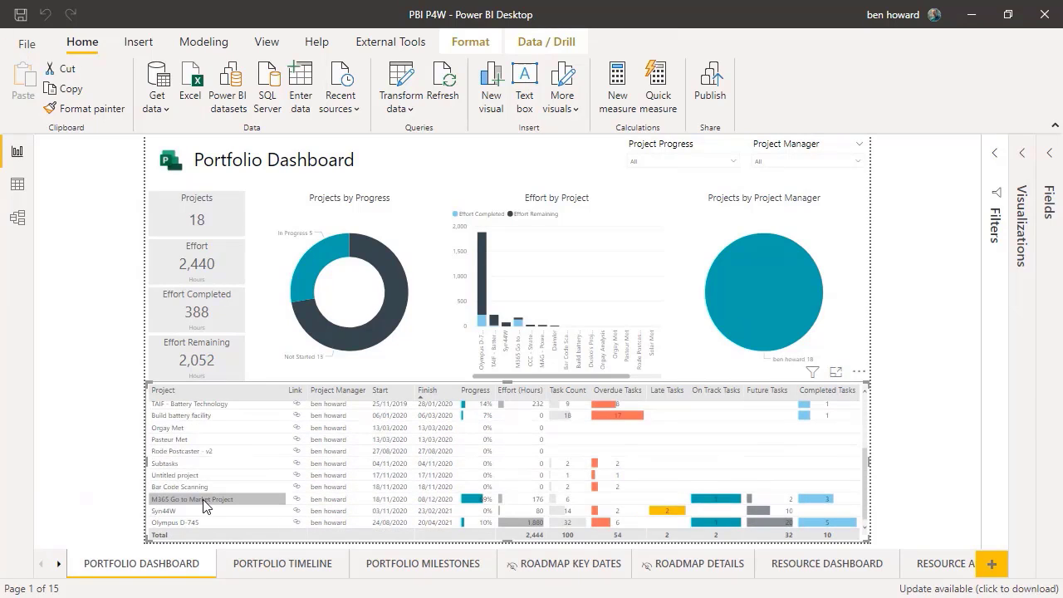
{"action": "left_click", "coordinate": [203, 501]}
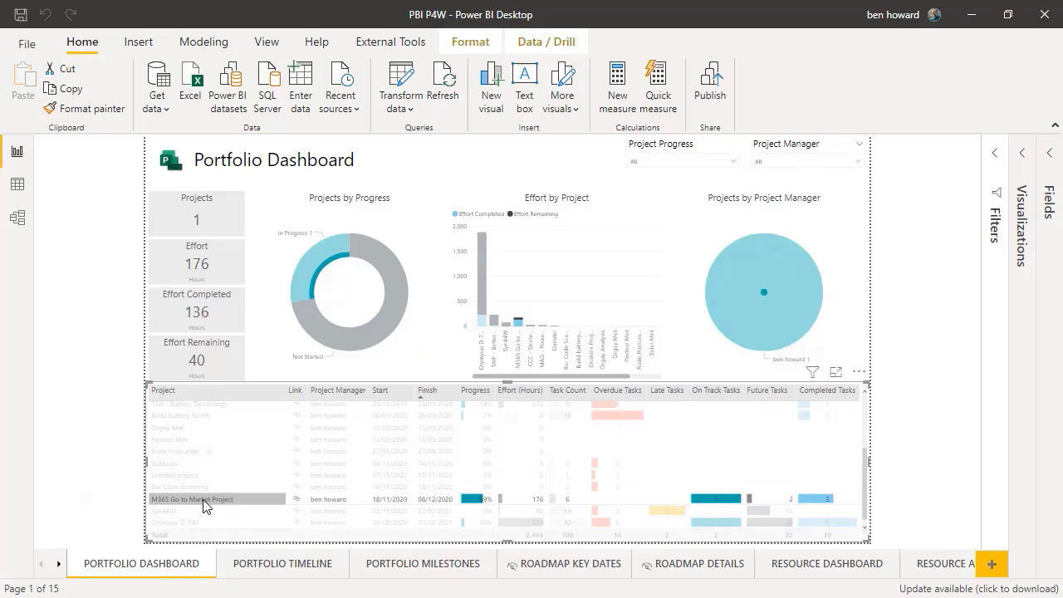
{"action": "left_click", "coordinate": [1055, 127]}
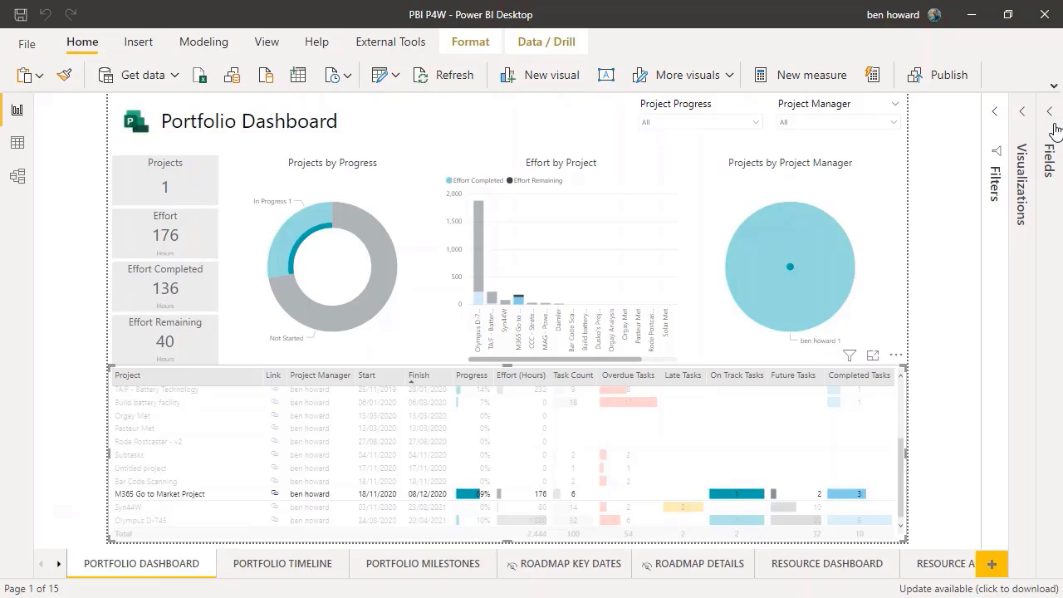
- Examine which report pages are available, up to the tooltip pages, and return to the first ones
{"action": "mouse_move", "coordinate": [794, 272]}
{"action": "left_click", "coordinate": [58, 565]}
{"action": "left_click", "coordinate": [58, 564]}
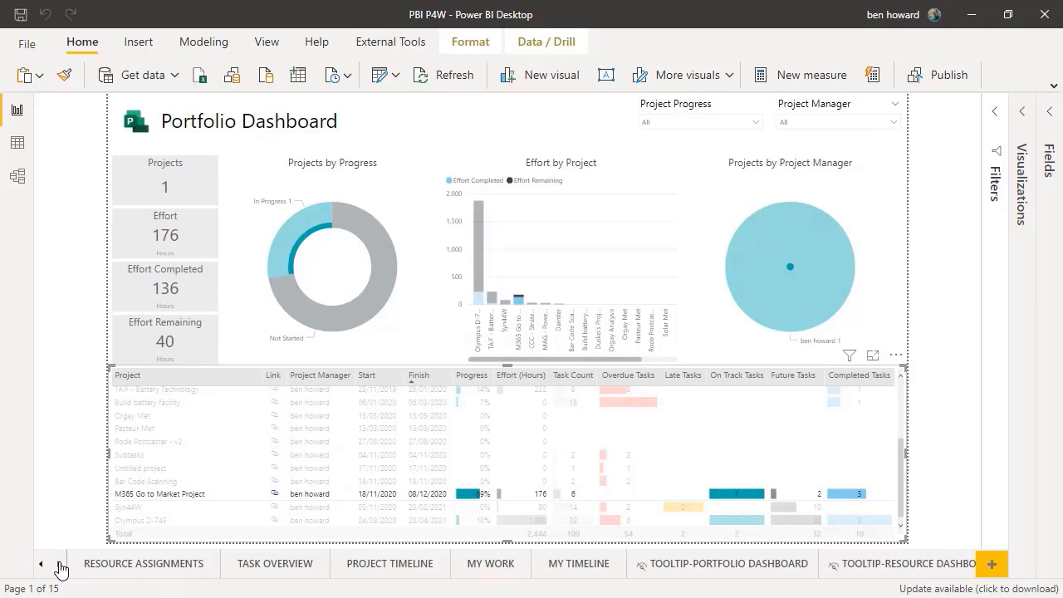
{"action": "left_click", "coordinate": [59, 564]}
{"action": "left_click", "coordinate": [59, 565]}
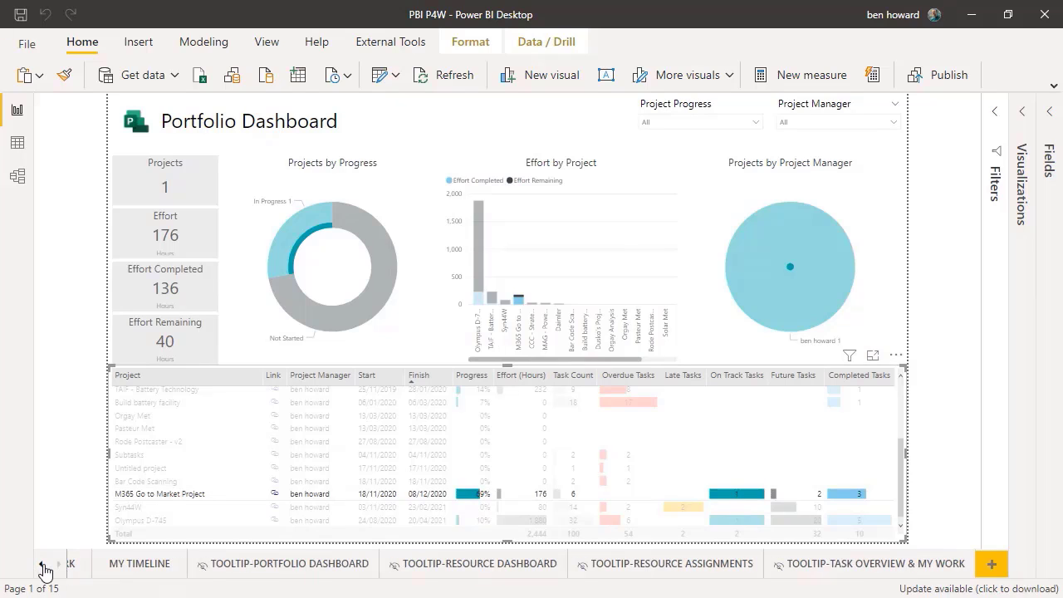
{"action": "left_click", "coordinate": [42, 565]}
{"action": "left_click", "coordinate": [42, 564]}
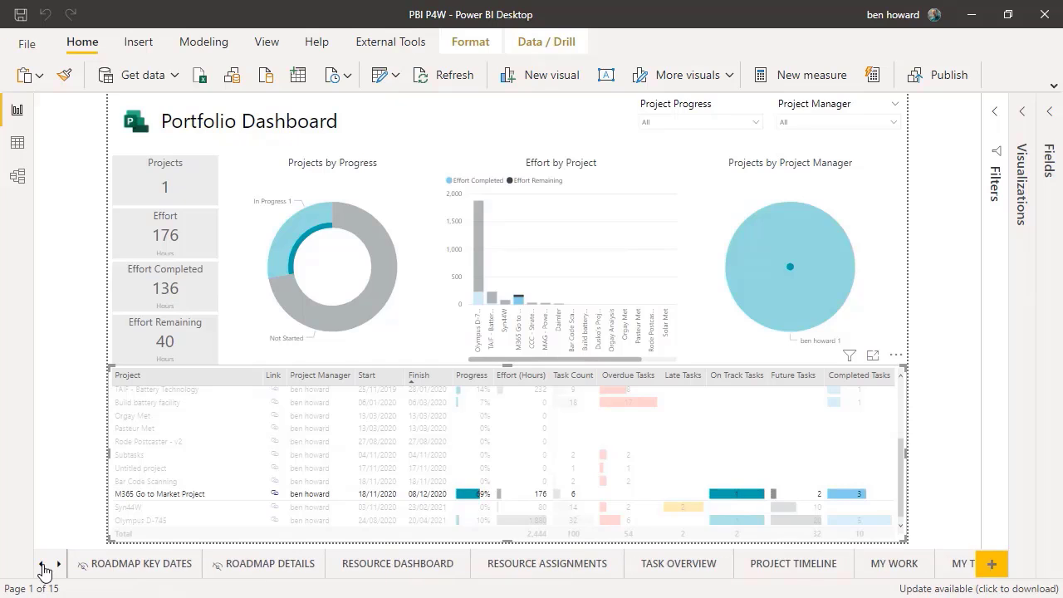
{"action": "left_click", "coordinate": [42, 565]}
{"action": "left_click", "coordinate": [43, 564]}
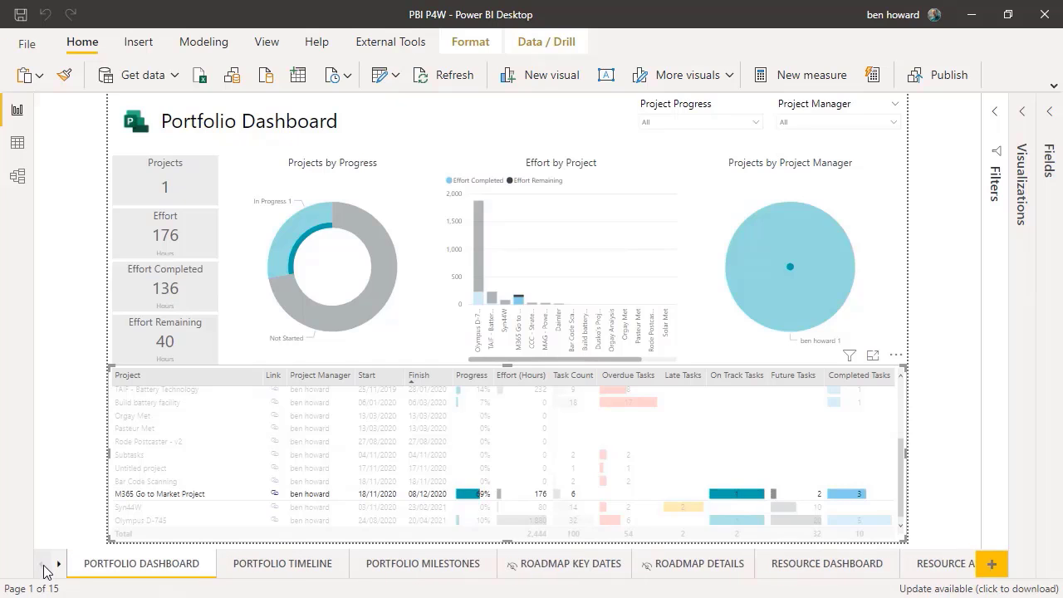
- Show the Portfolio Milestones page and look at the Project Progress and Project Manager filter options
{"action": "left_click", "coordinate": [407, 565]}
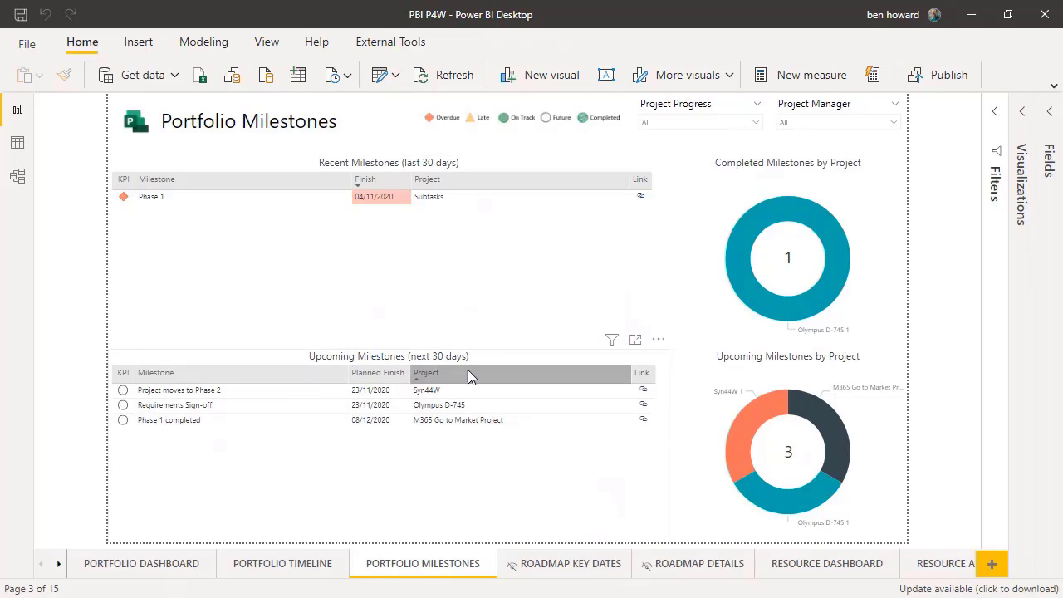
{"action": "left_click", "coordinate": [751, 124]}
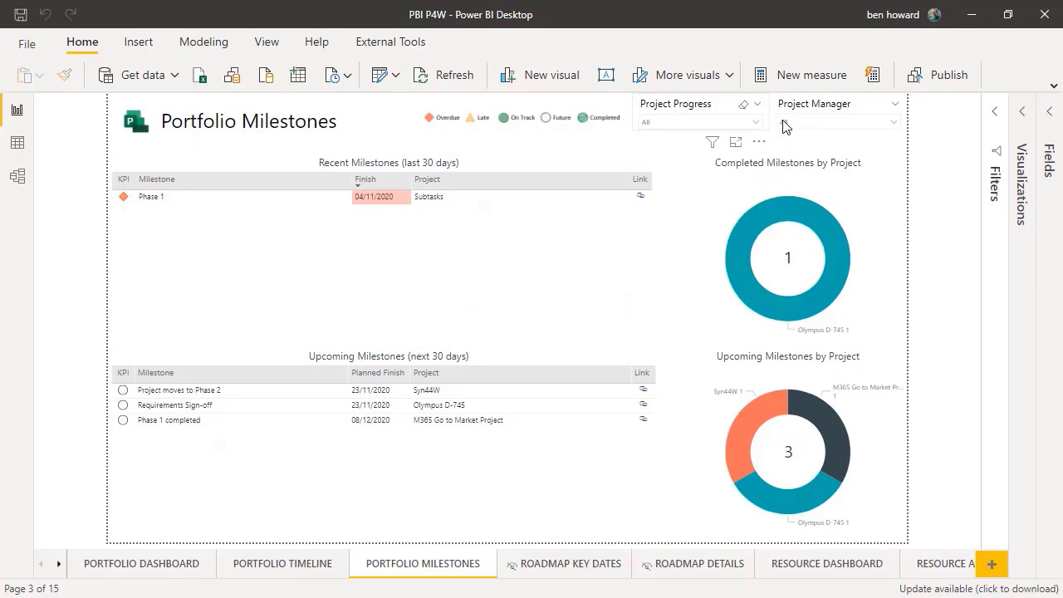
{"action": "left_click", "coordinate": [857, 122]}
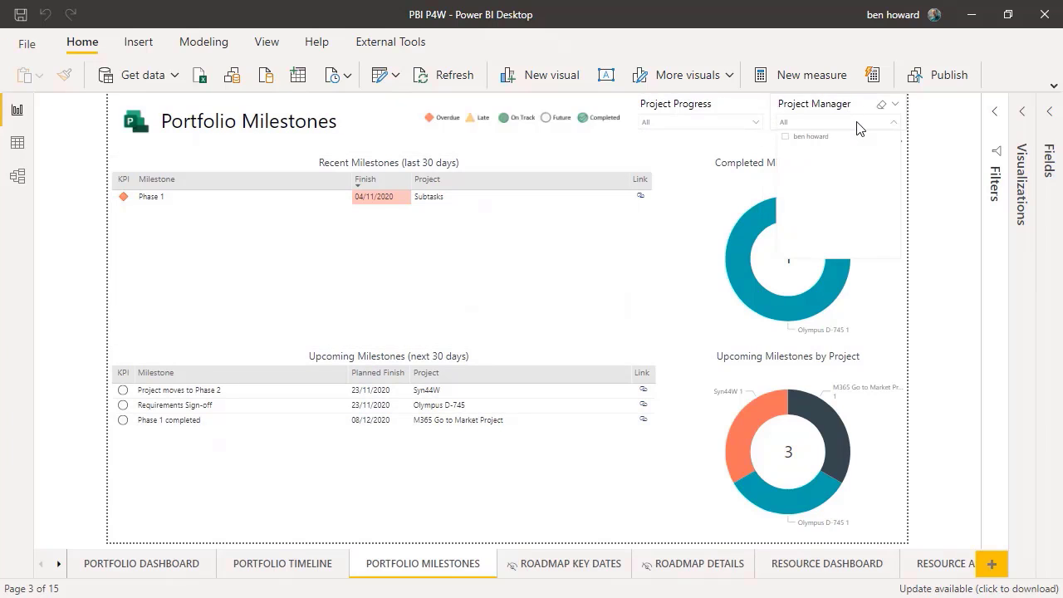
{"action": "left_click", "coordinate": [857, 124]}
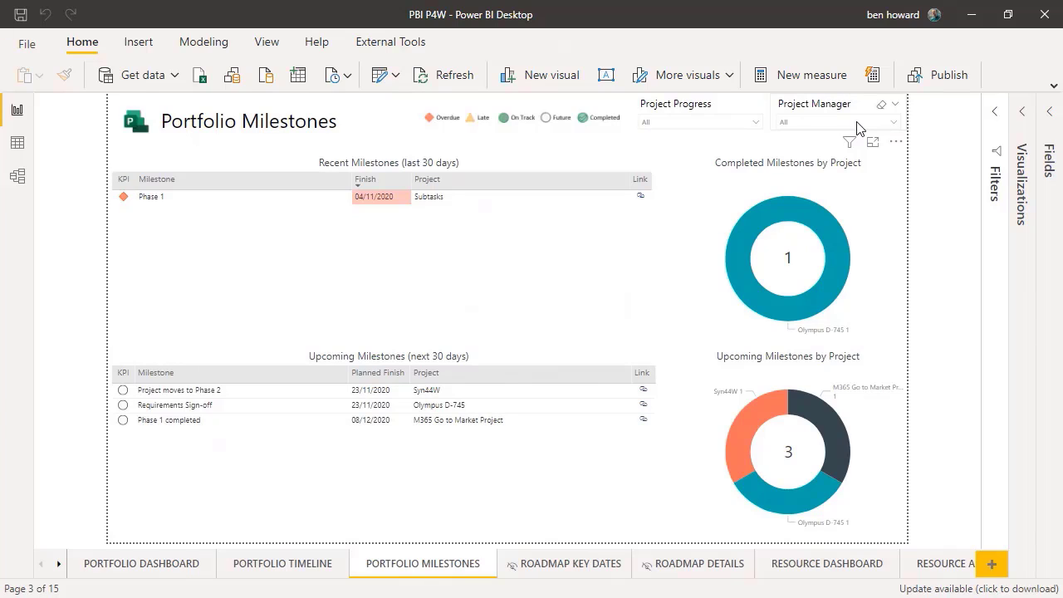